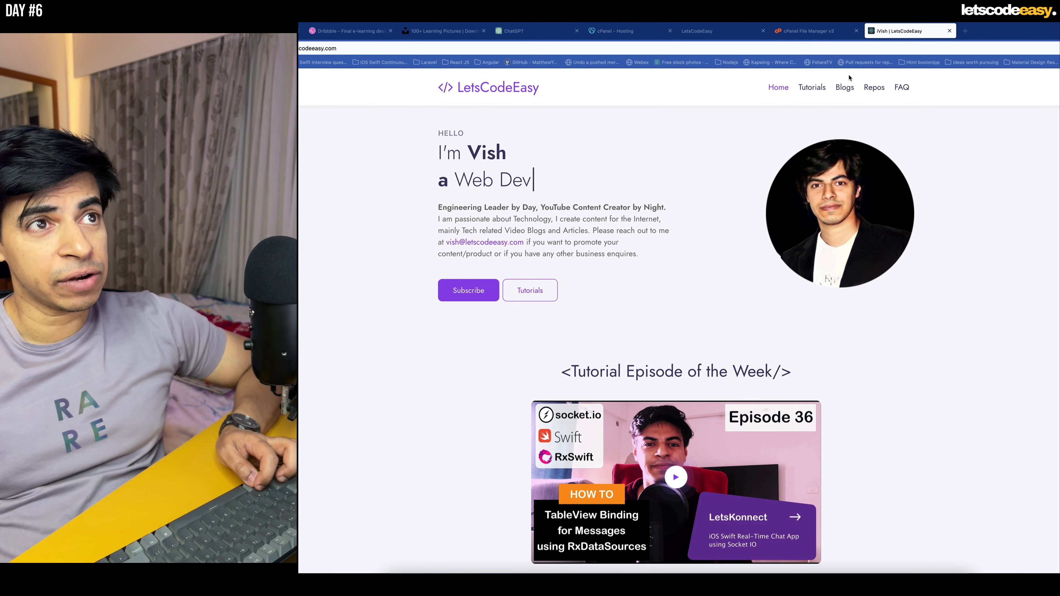
- Switch from the browser to VS Code and collapse the public and resources folders in the letscodeeasy project tree
key(ctrl+shift+Tab)
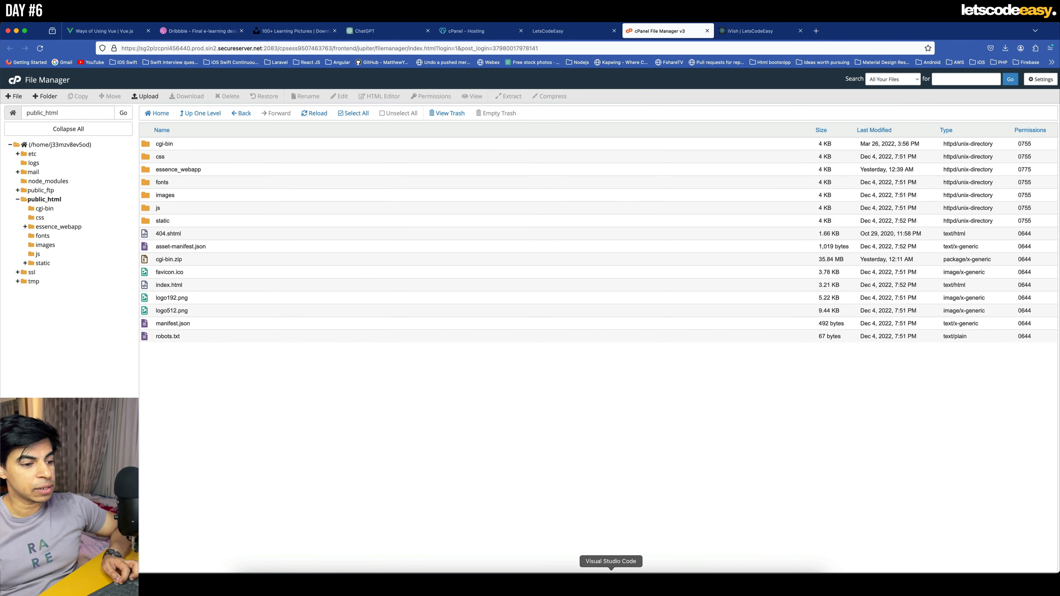
click(611, 583)
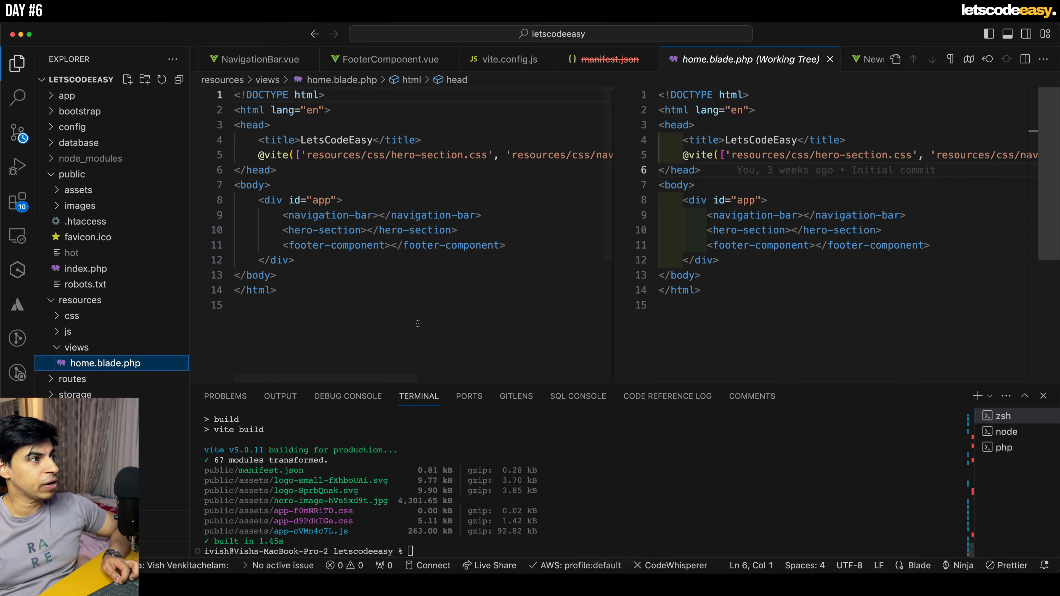
click(52, 176)
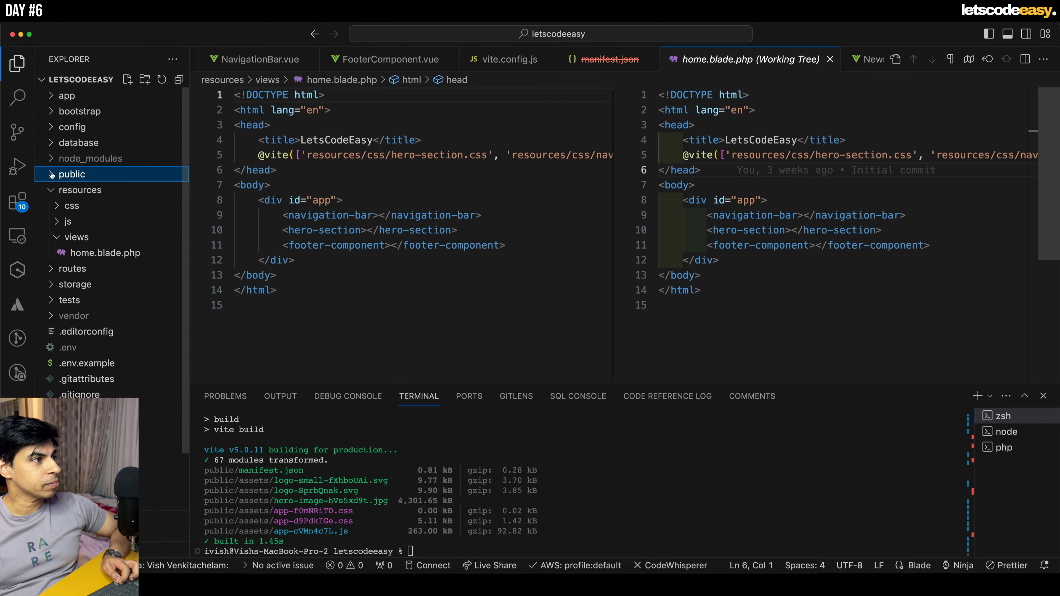
click(52, 190)
click(635, 508)
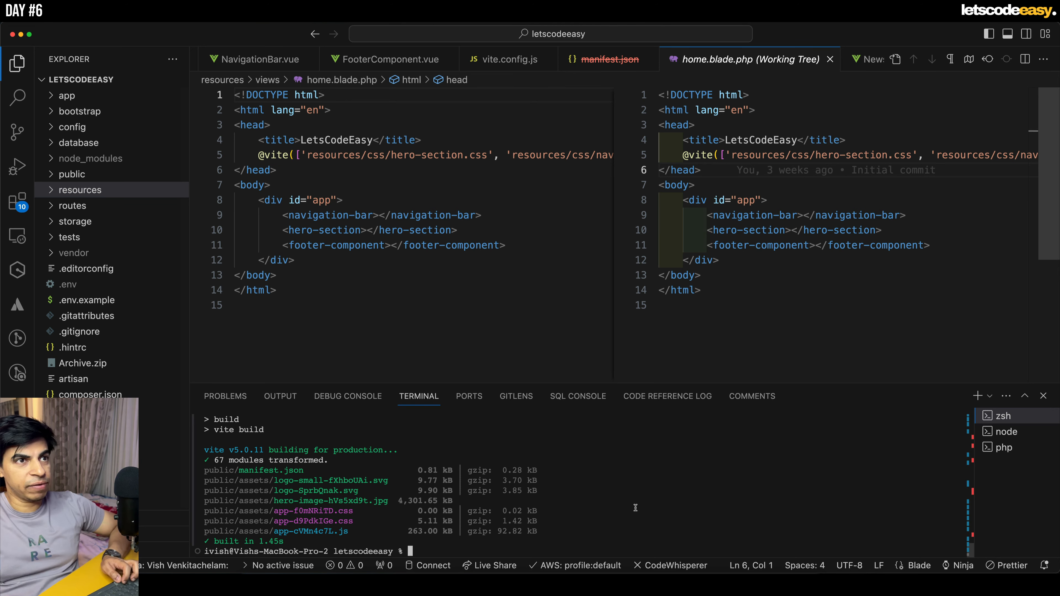
- Close the home.blade.php working tree comparison and the deleted manifest.json file
click(831, 59)
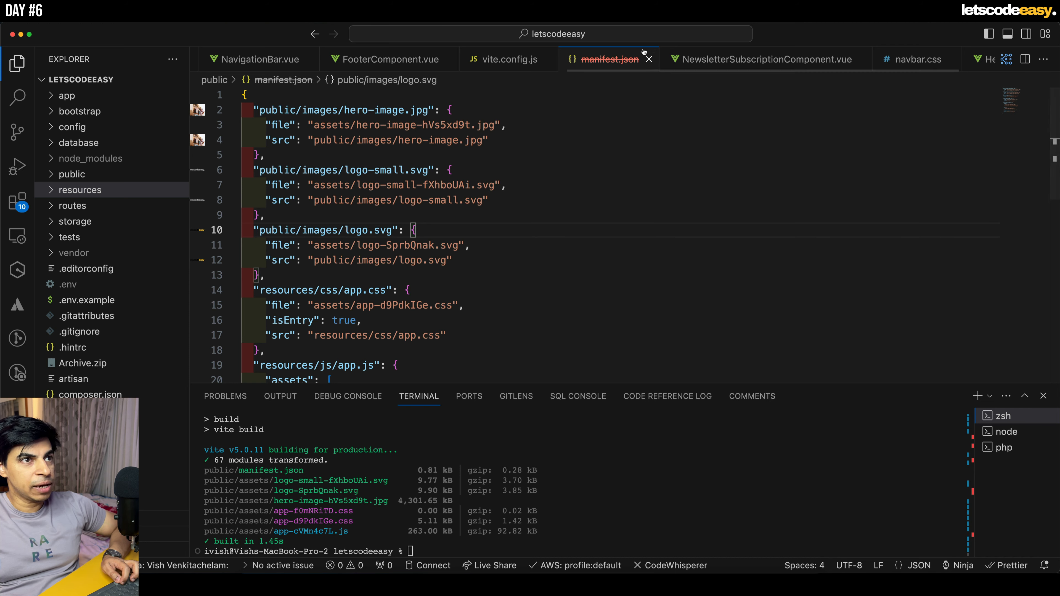
click(649, 59)
click(775, 226)
click(682, 503)
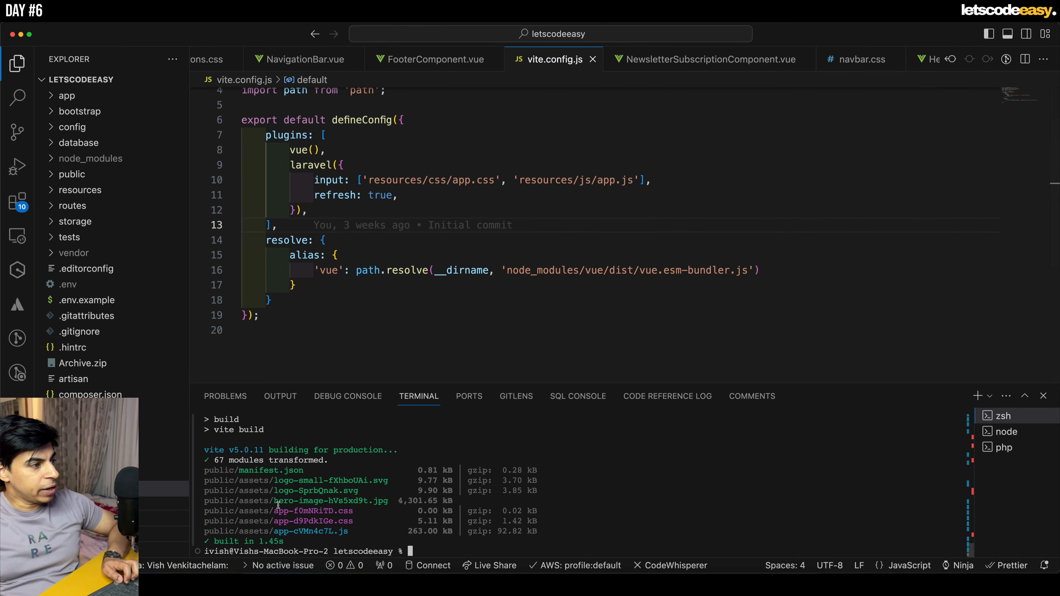
- Open package.json to check its scripts and run npm run build in the terminal
click(167, 442)
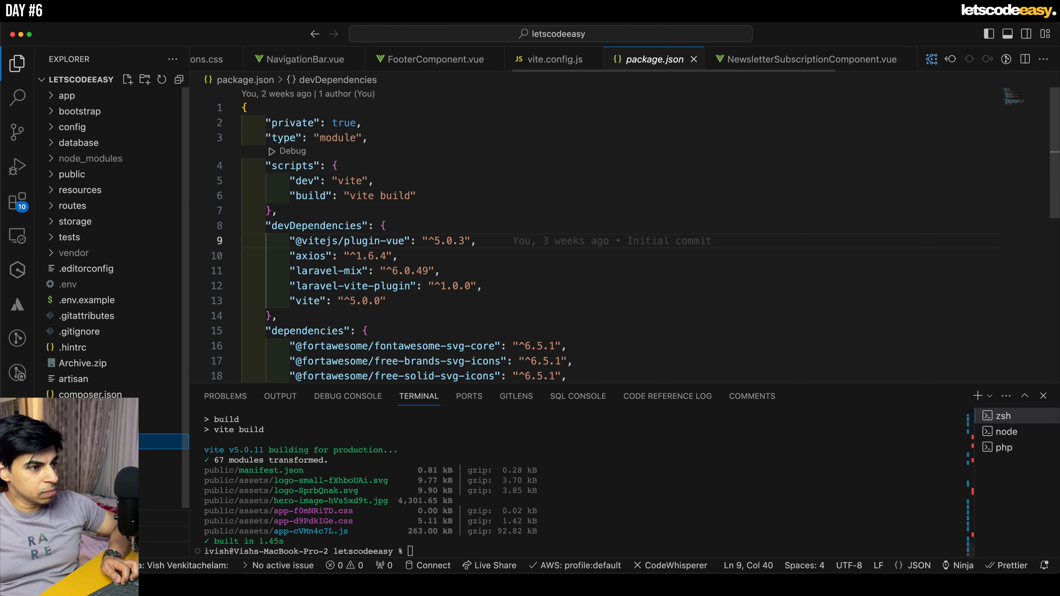
scroll(505, 283, up, 3)
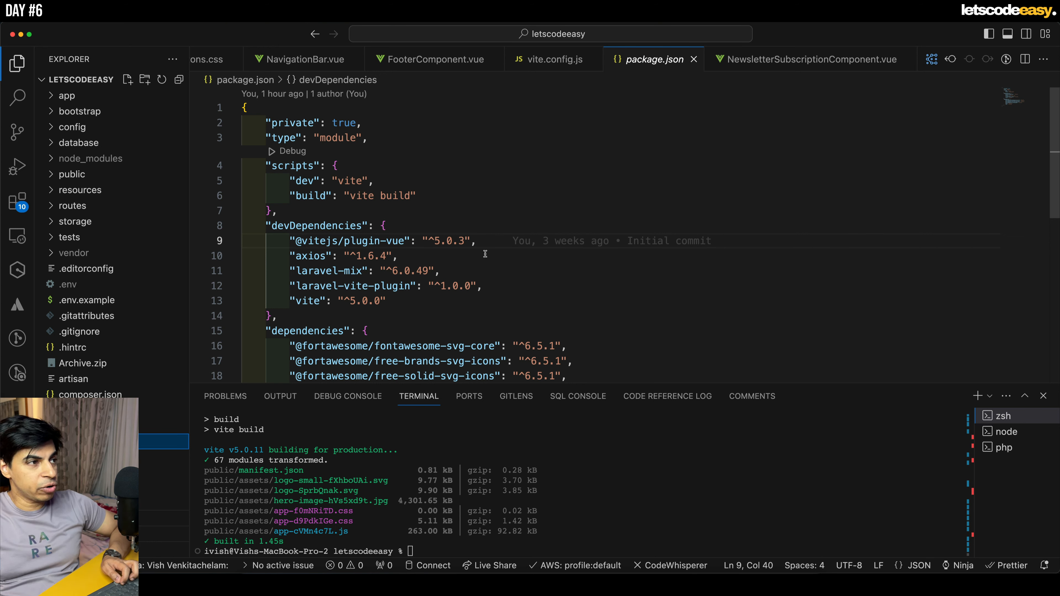
scroll(498, 258, down, 3)
scroll(498, 258, up, 3)
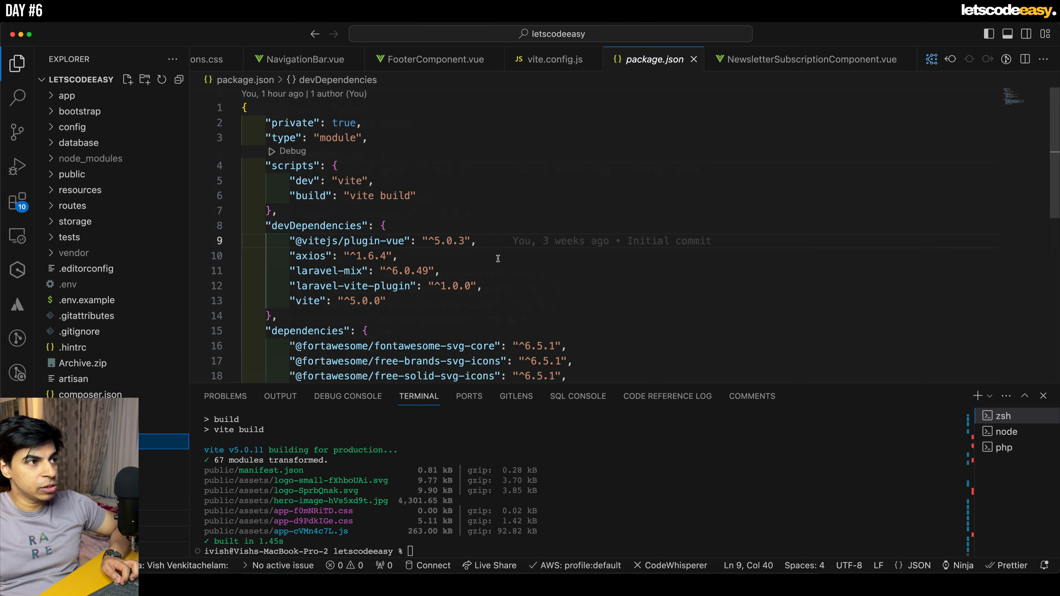
click(626, 527)
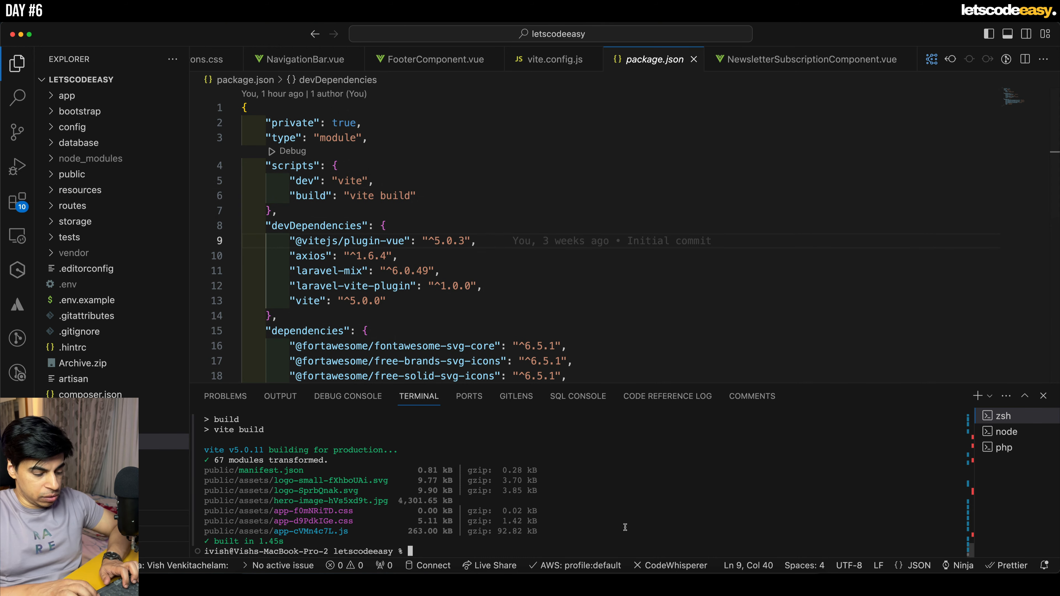
text(np)
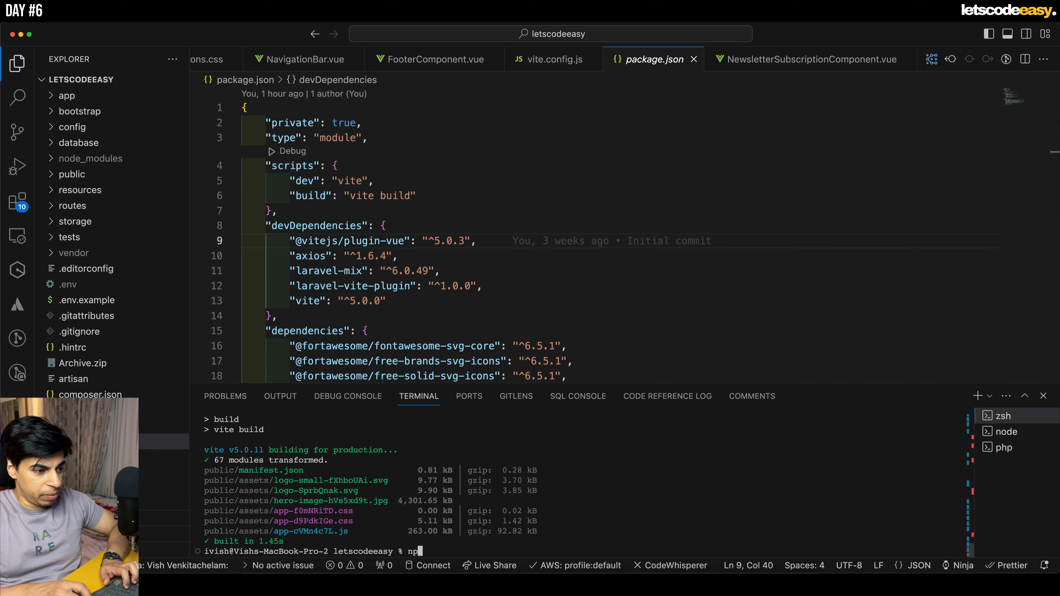
text(m run build)
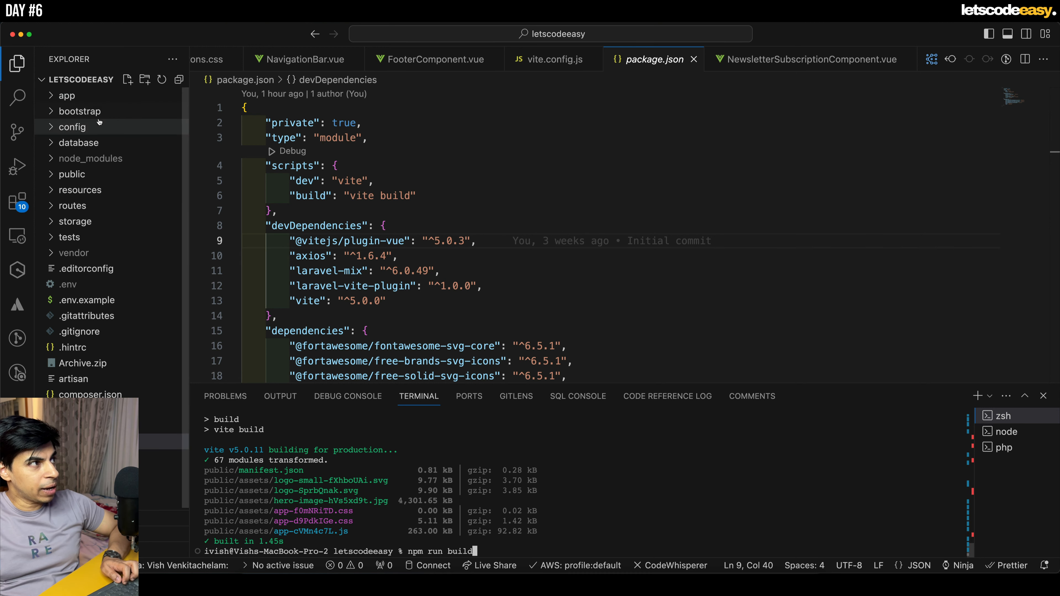
key(Return)
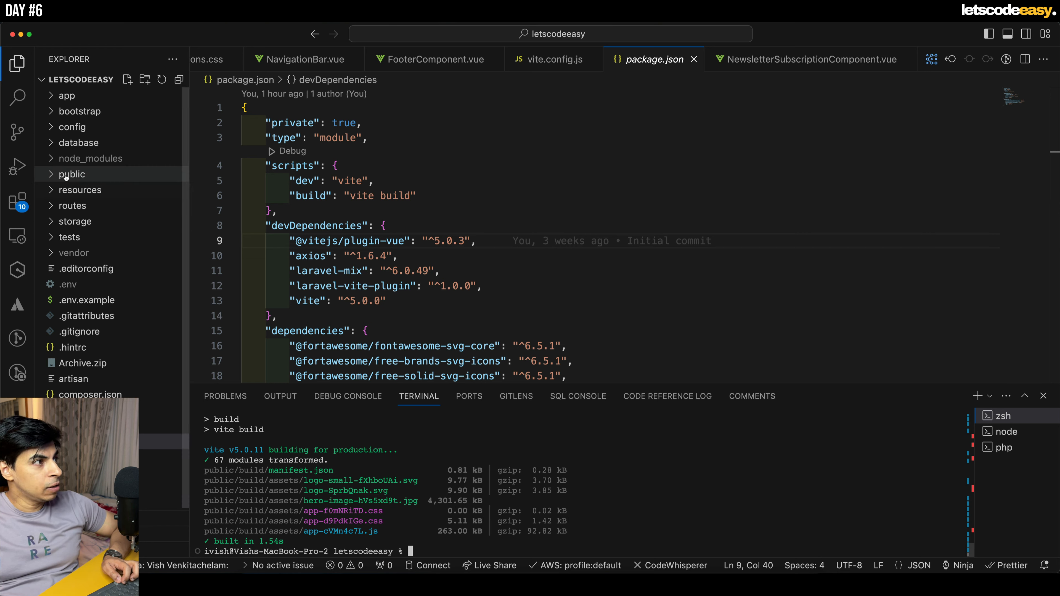
- Inspect the assets and build folders inside public, and move the old public/assets folder to the trash
click(52, 176)
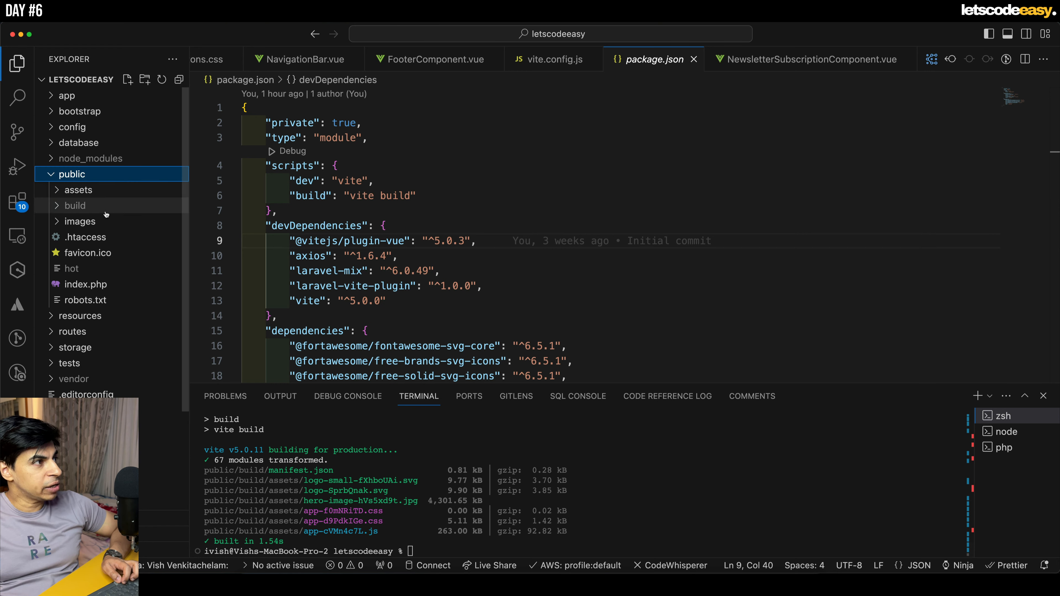
click(60, 191)
click(59, 192)
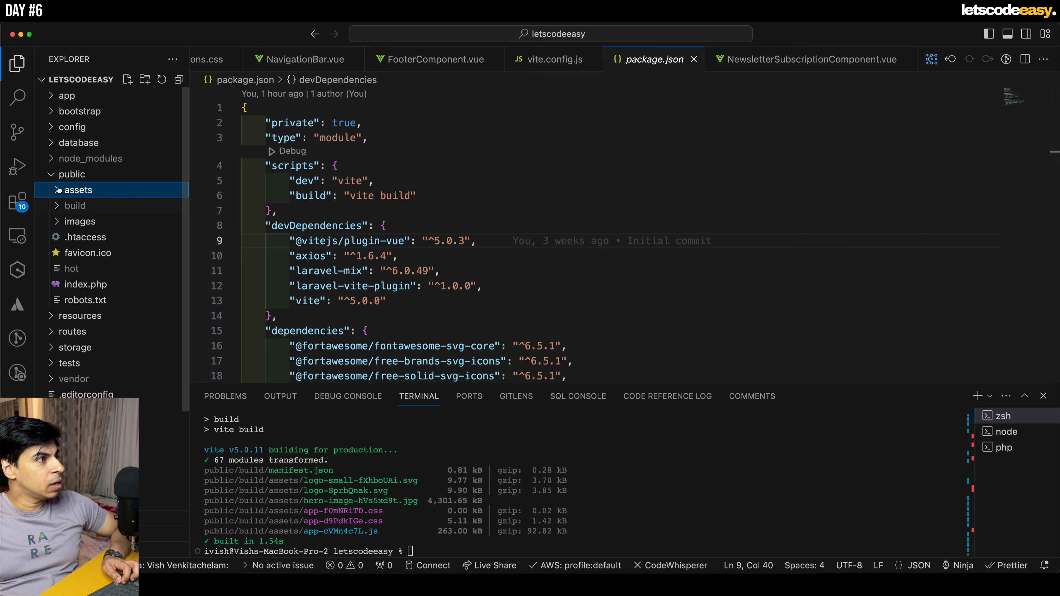
click(58, 192)
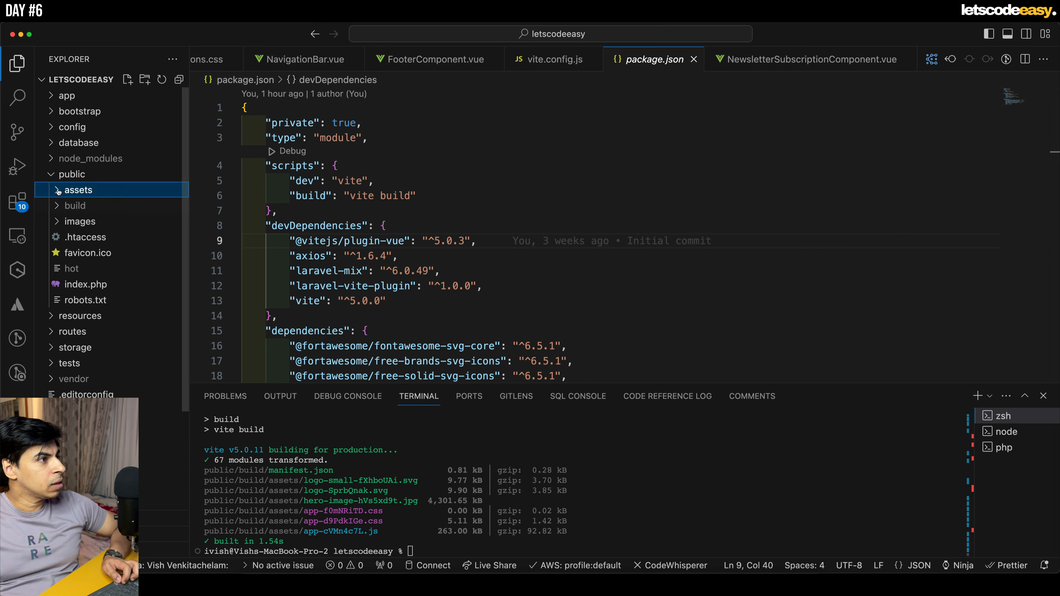
click(58, 205)
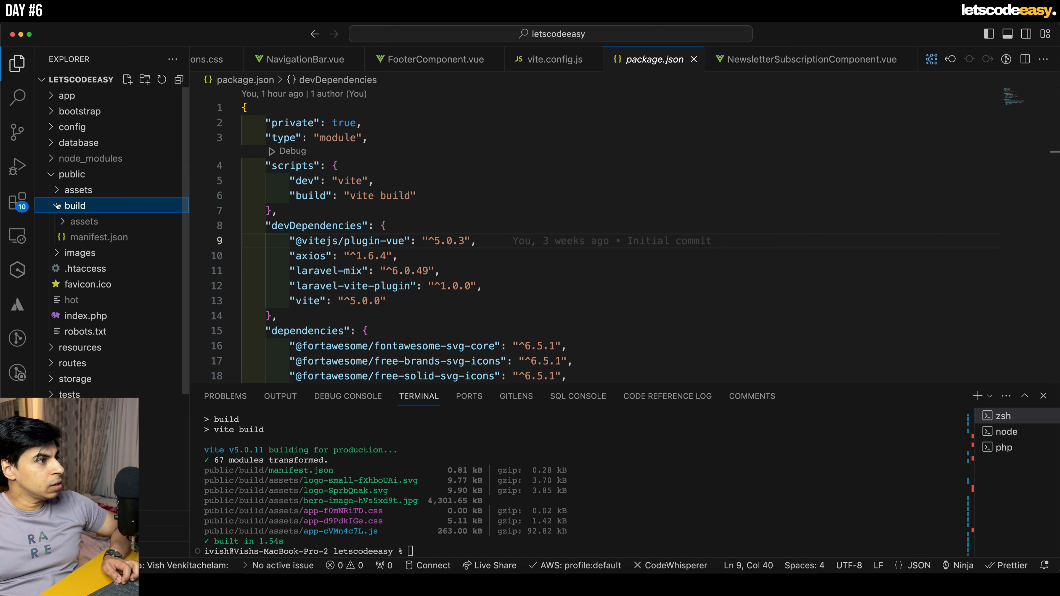
click(58, 205)
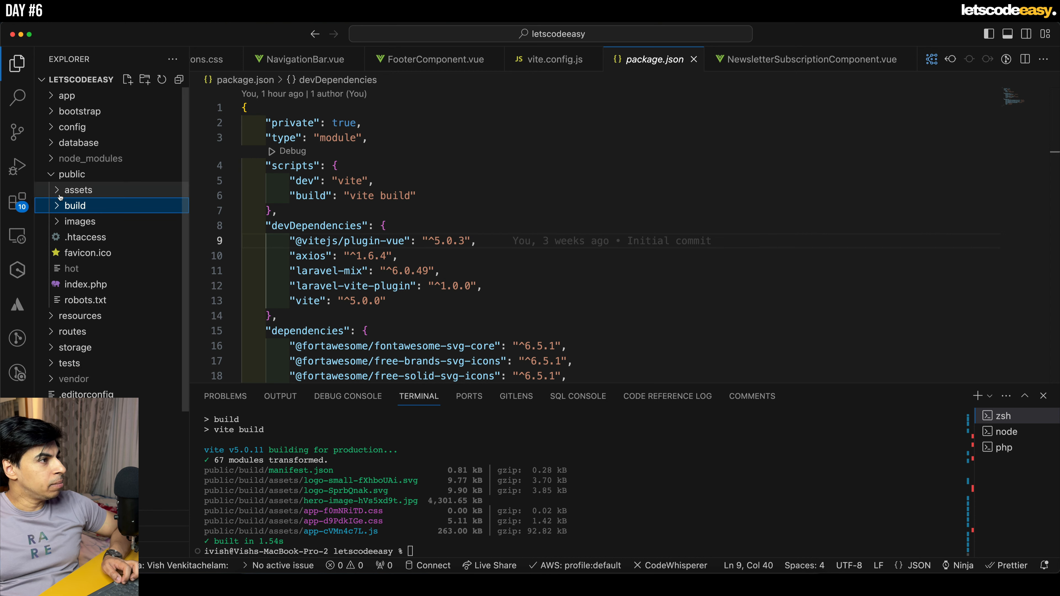
click(71, 191)
right_click(74, 190)
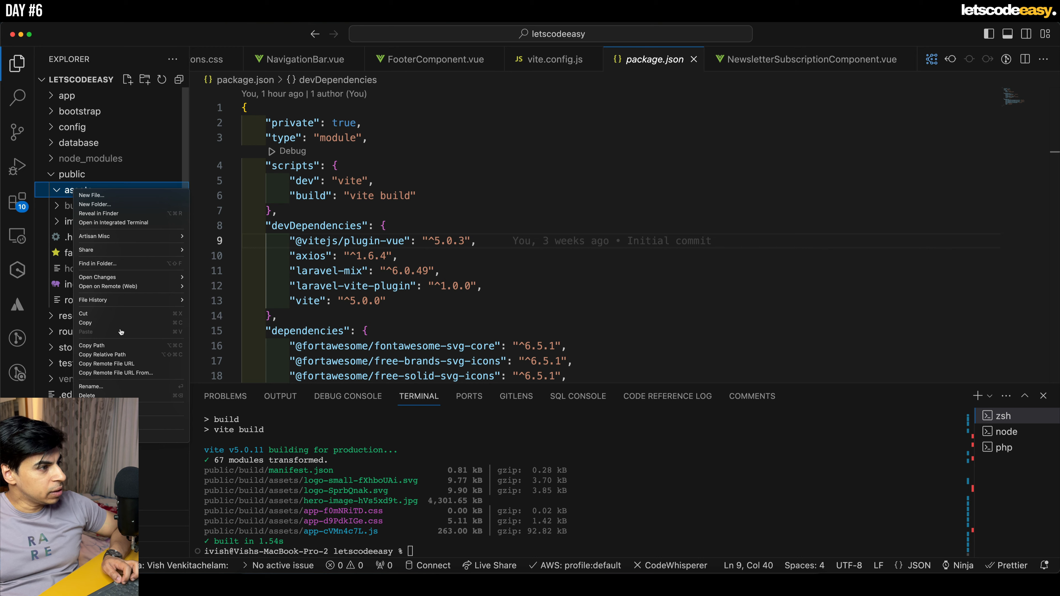
click(114, 395)
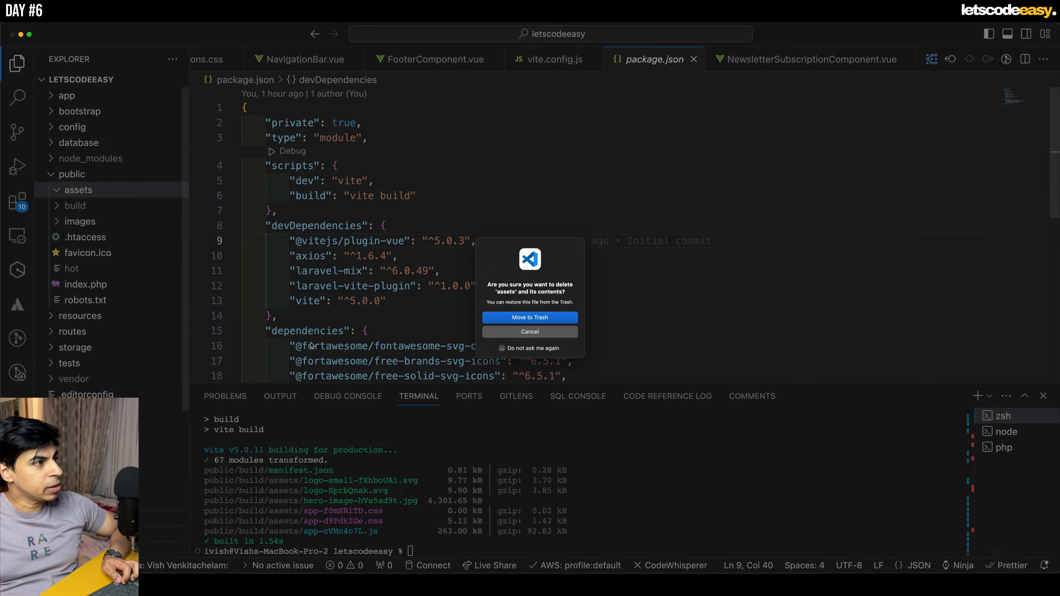
click(525, 314)
- Examine the generated files in public/build/assets and the entries in the build folder's manifest.json, and close the manifest
click(57, 190)
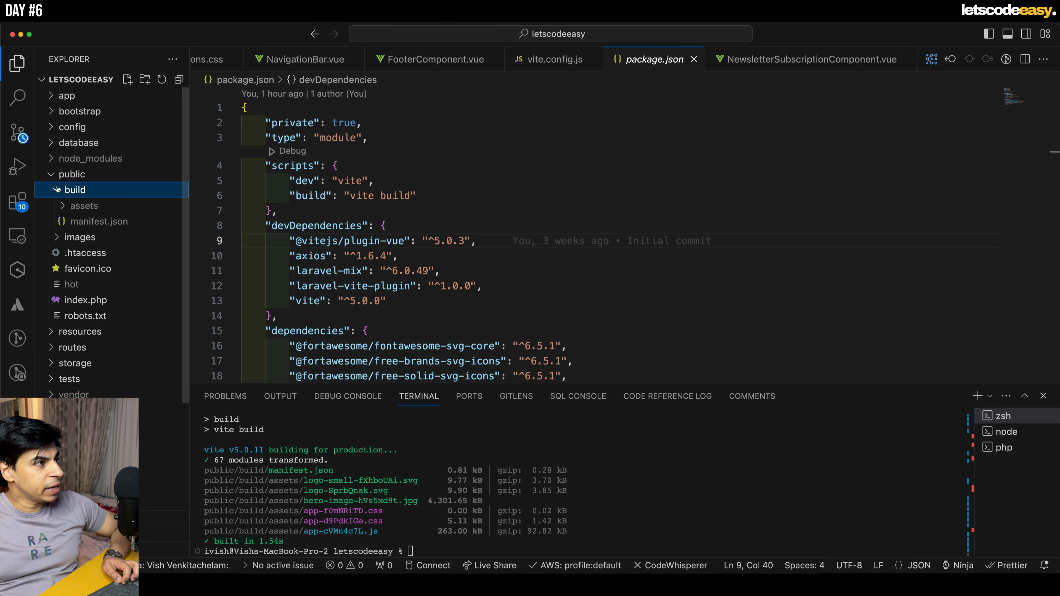
click(79, 206)
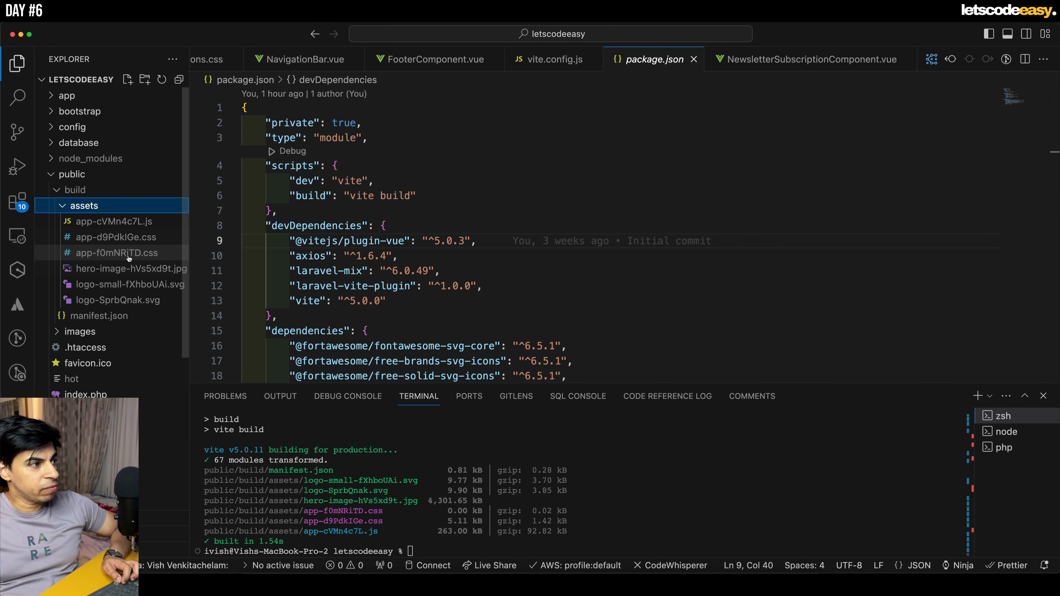
click(99, 317)
click(544, 256)
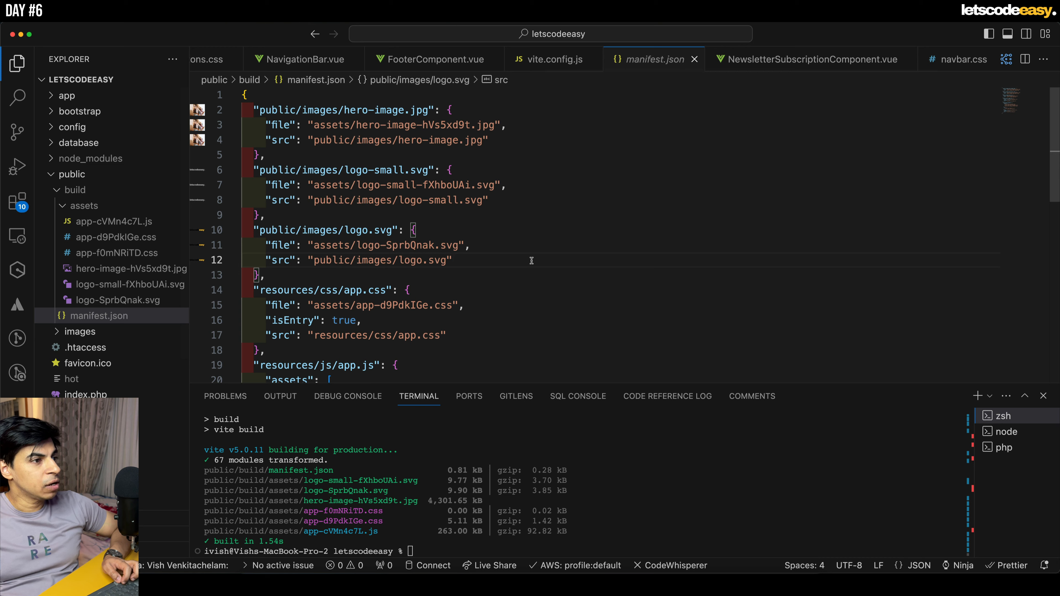
scroll(532, 261, down, 2)
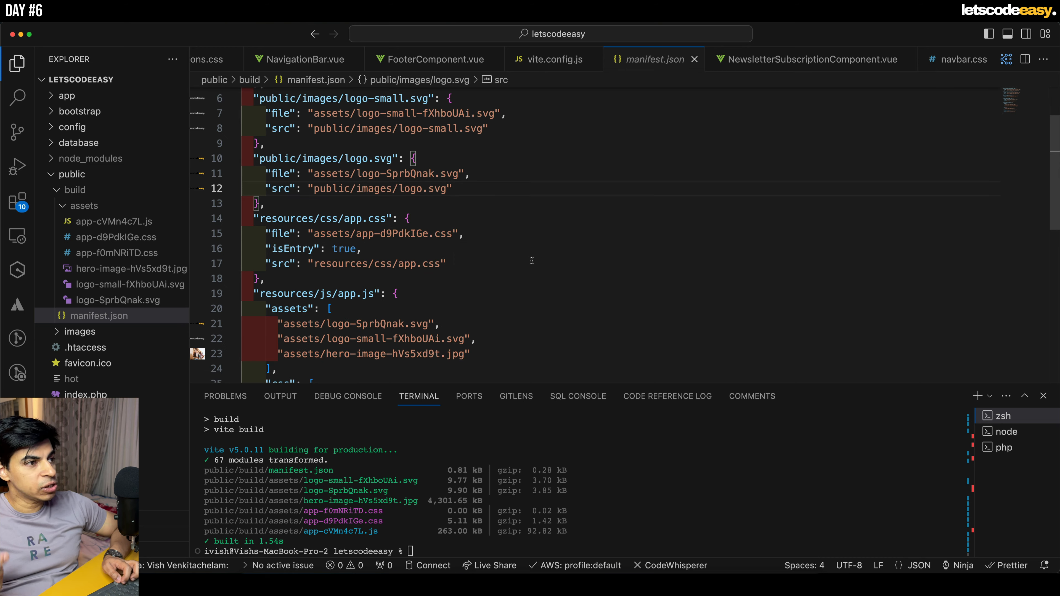
scroll(531, 260, down, 4)
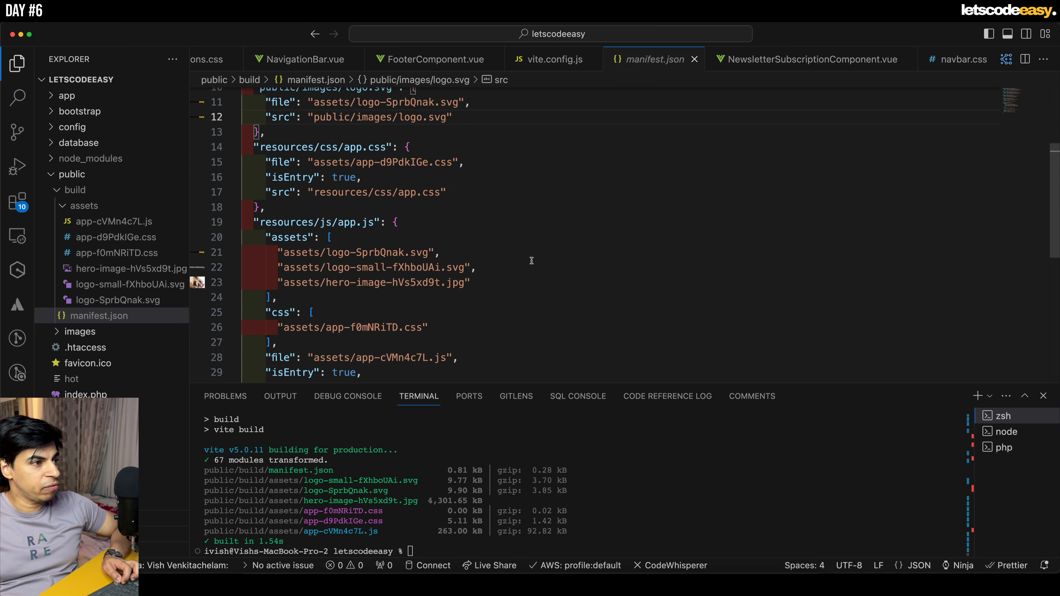
scroll(532, 260, up, 6)
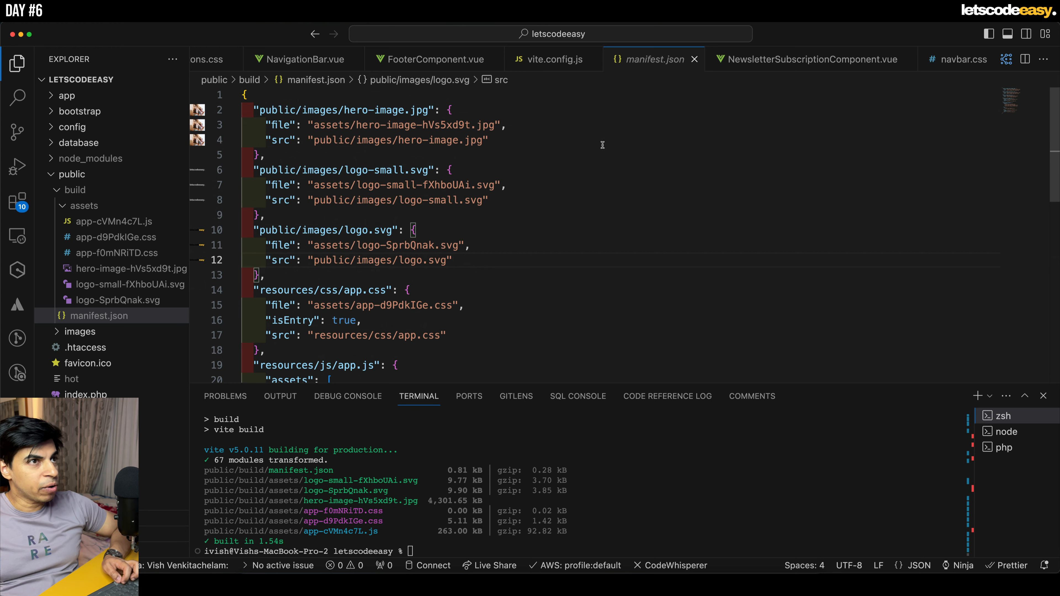
click(694, 60)
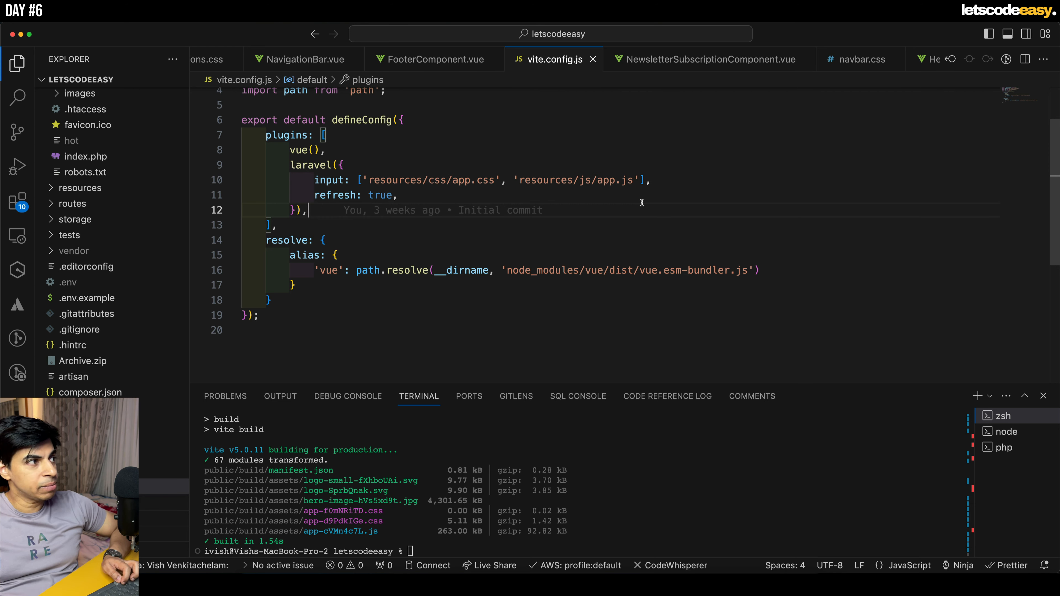
- Collapse the build folder and its assets subfolder in the project tree
scroll(165, 246, up, 3)
scroll(165, 245, up, 5)
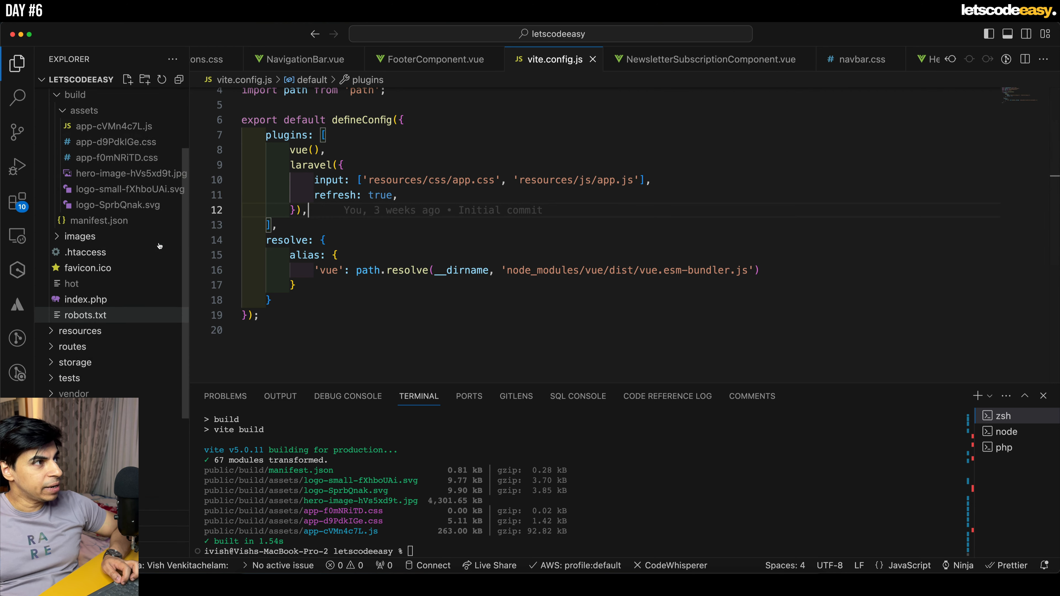
click(63, 205)
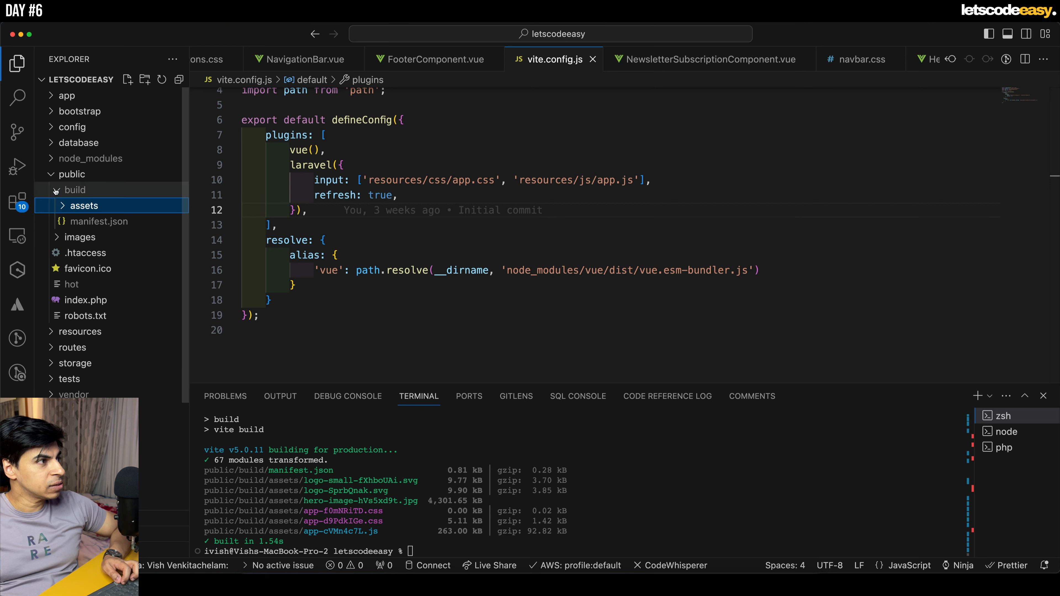
click(57, 191)
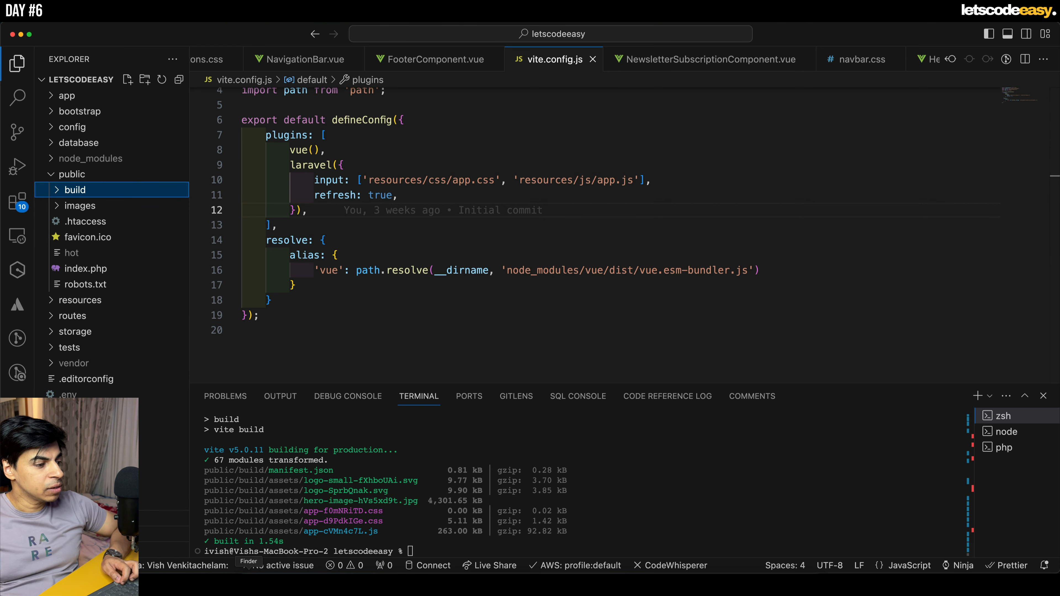
- Switch to Finder and move the old Archive.zip in the letscodeeasy folder to the trash
click(250, 583)
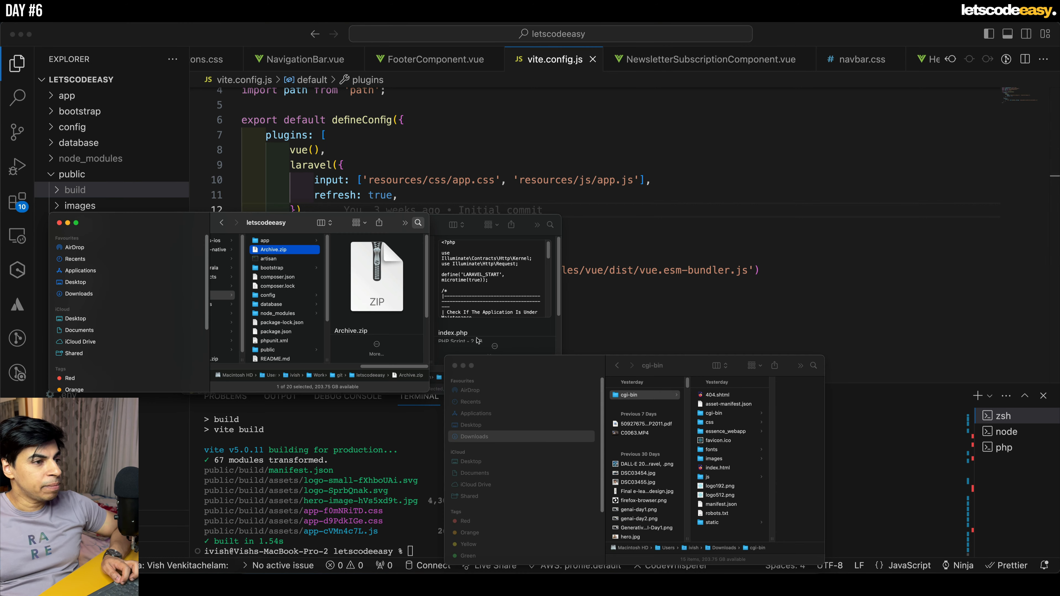
right_click(272, 251)
click(292, 277)
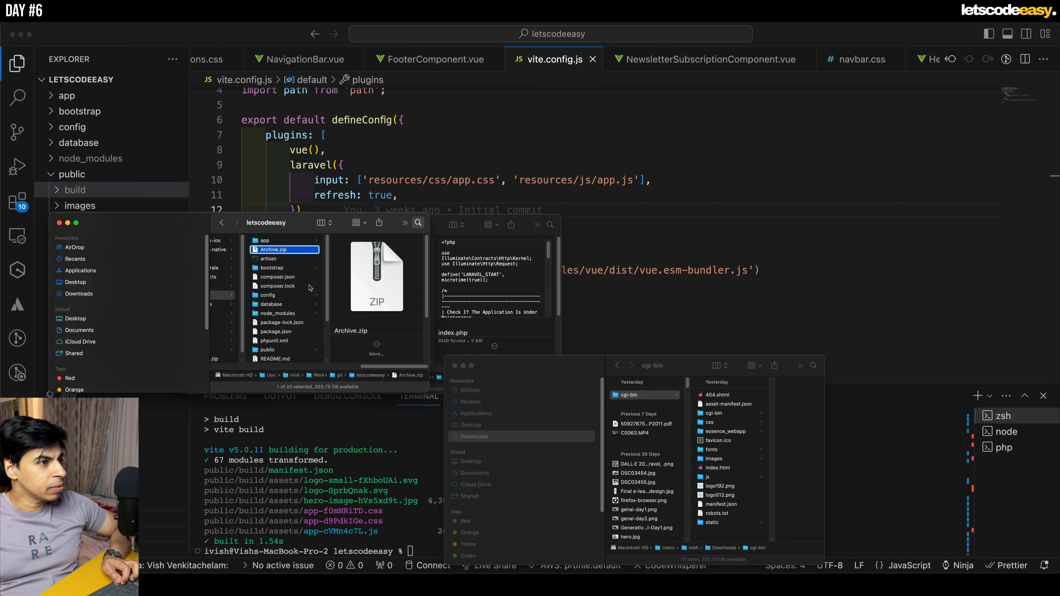
- Close the Finder windows showing the cgi-bin and public folders, keeping the letscodeeasy window
click(456, 366)
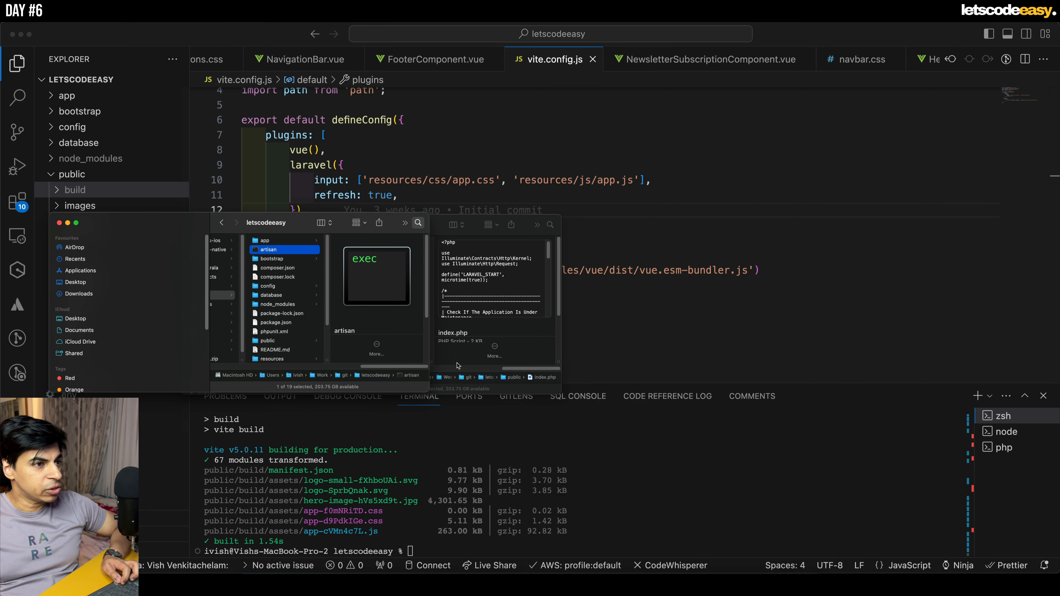
click(442, 226)
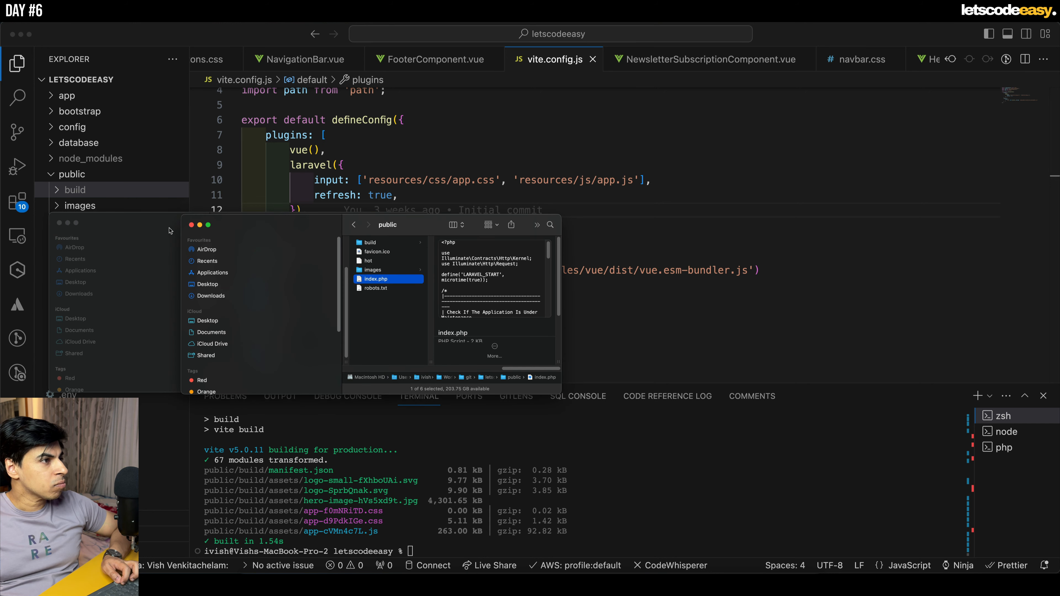
click(191, 225)
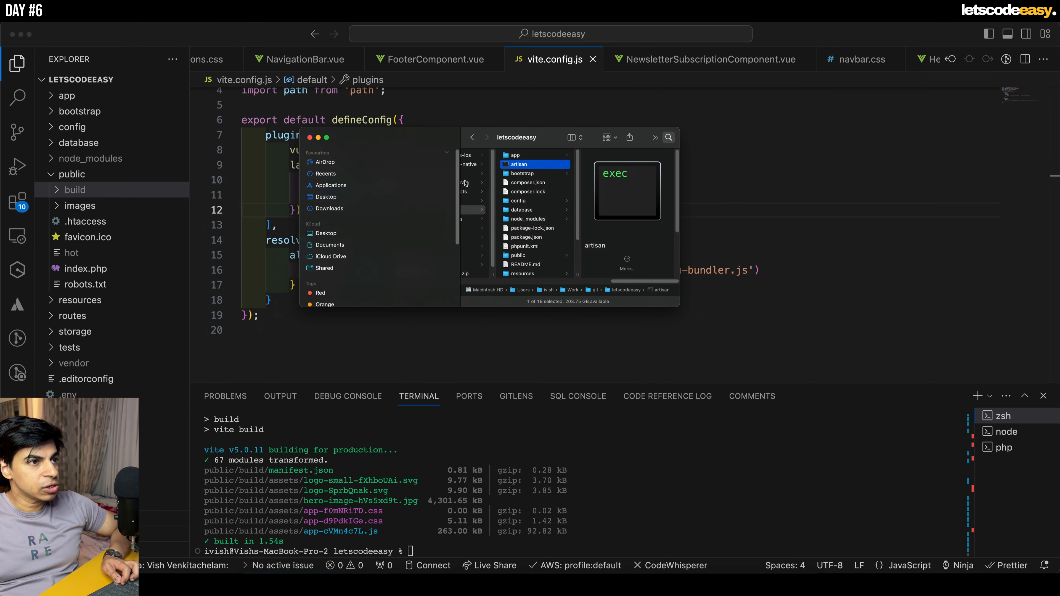
- Enlarge the Finder window and review all the files and folders in the letscodeeasy project folder
drag(695, 329, 823, 504)
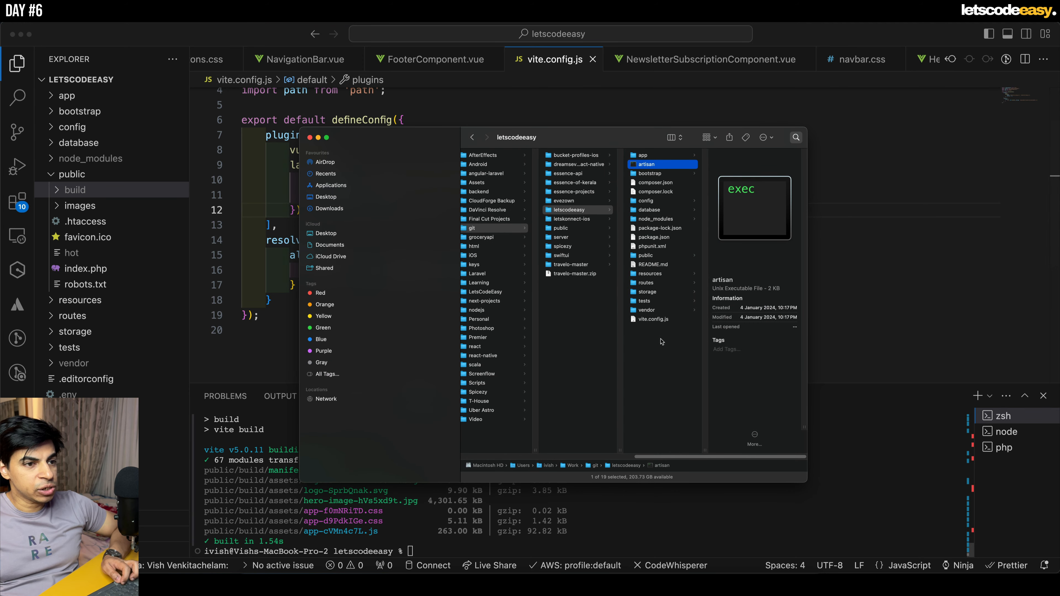
click(657, 320)
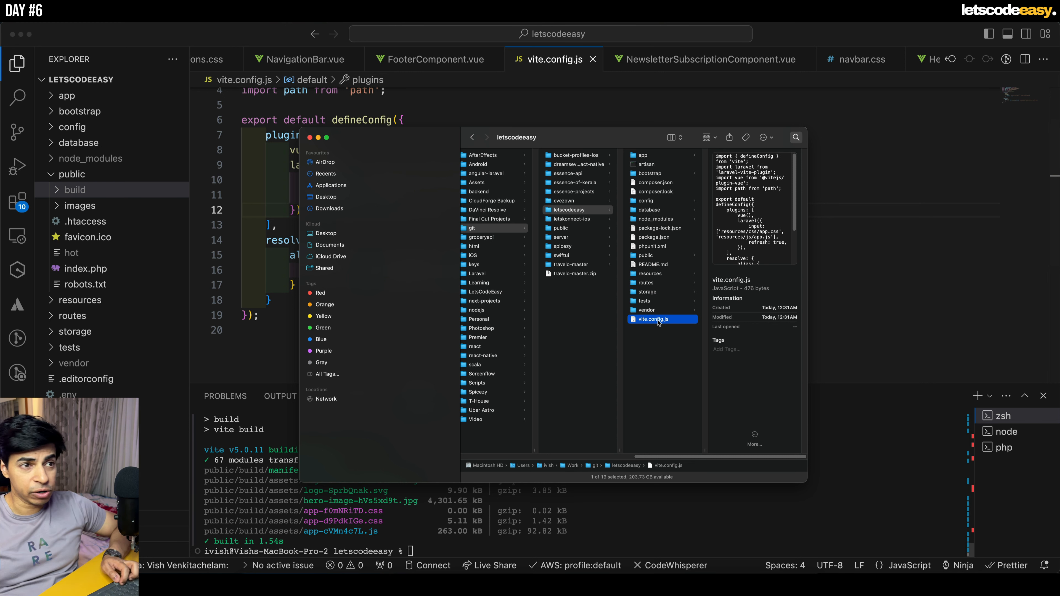
key(super+a)
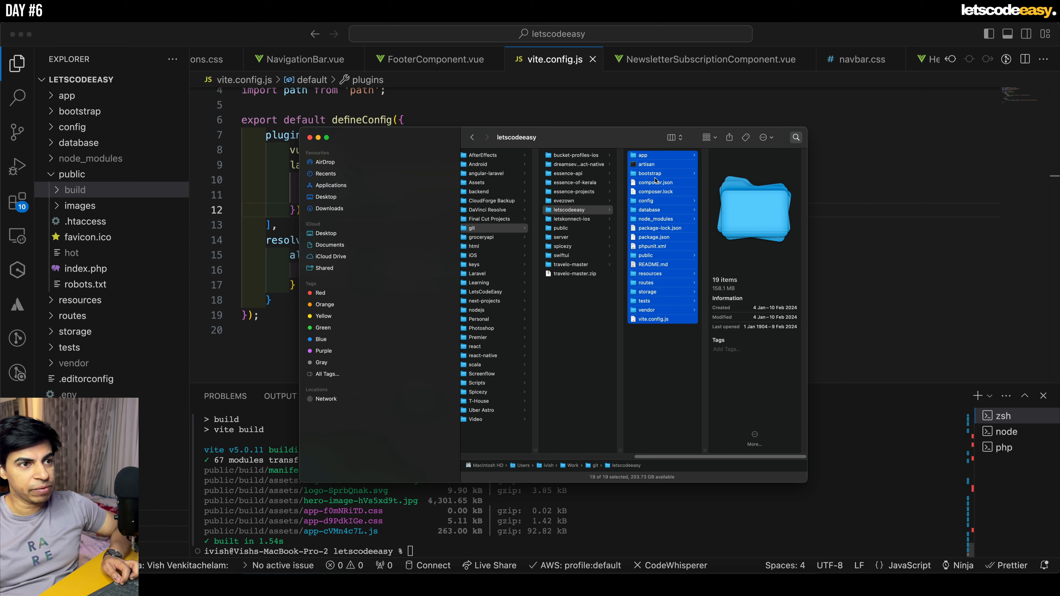
click(670, 412)
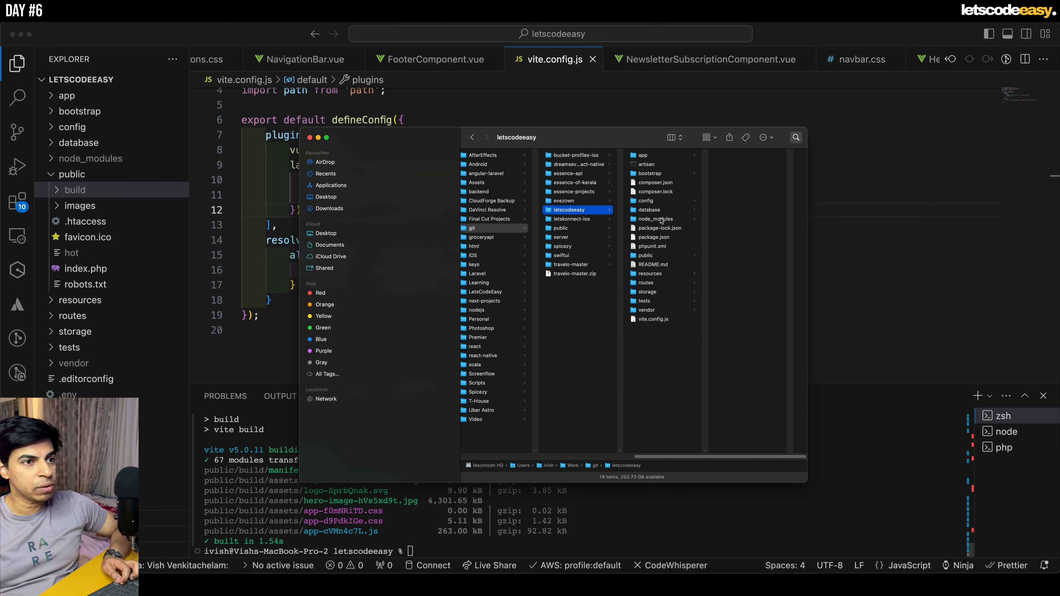
- Examine the build and images subfolders inside the project's public folder
click(658, 256)
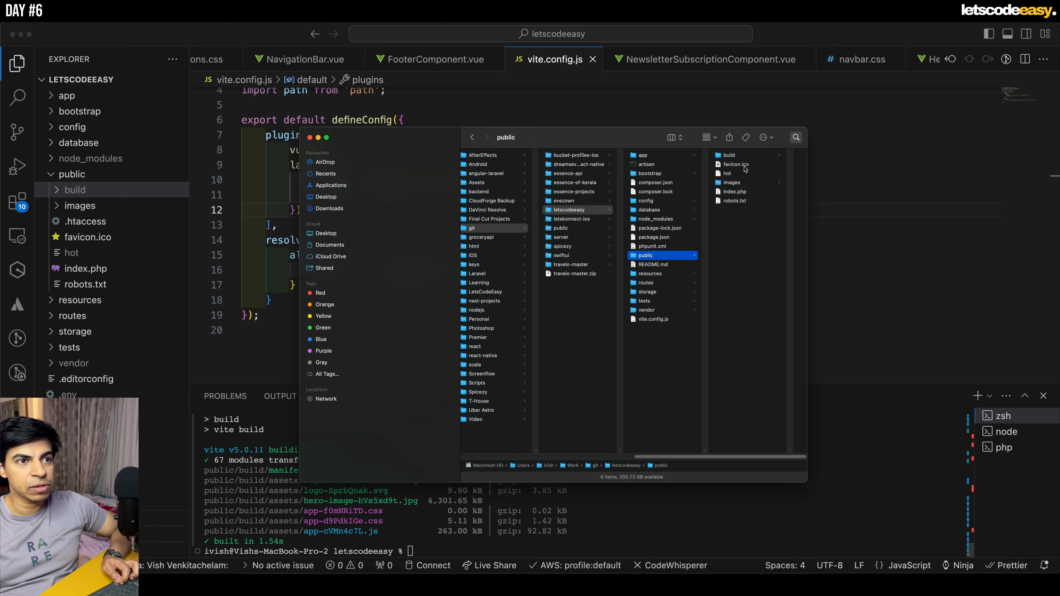
click(731, 156)
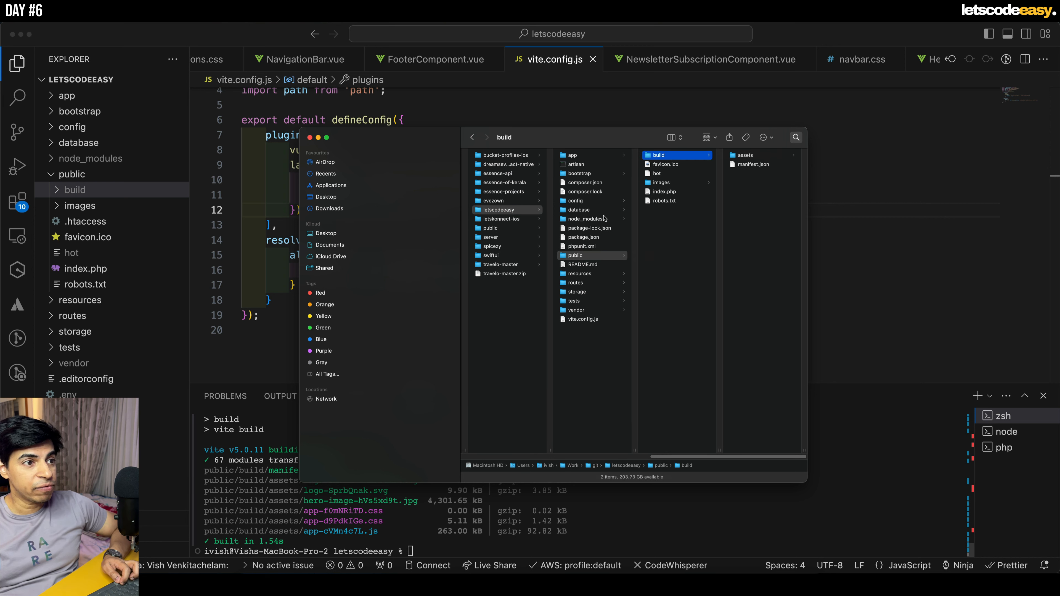
click(678, 182)
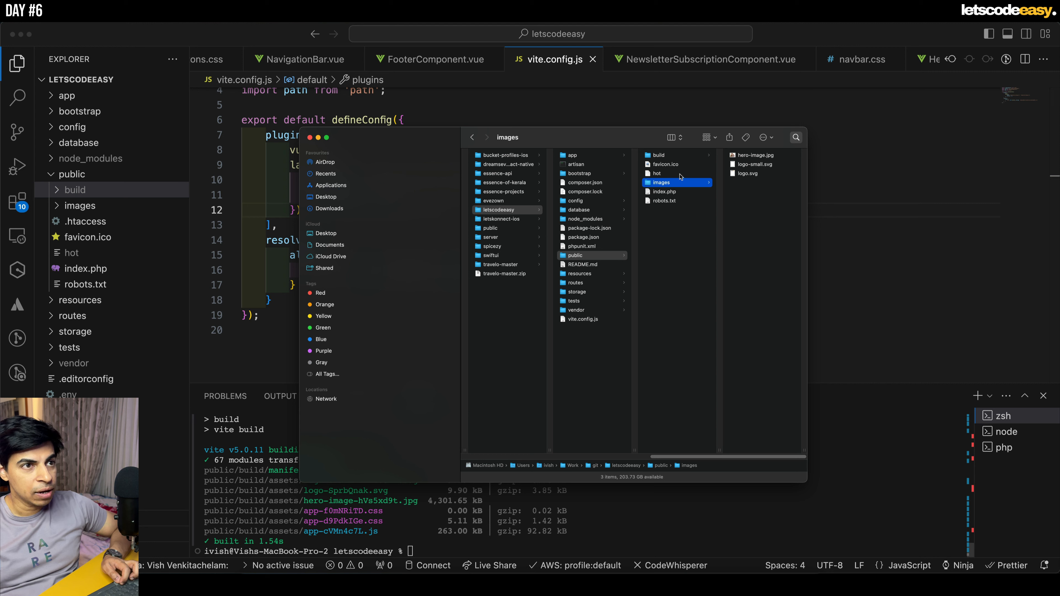
click(677, 156)
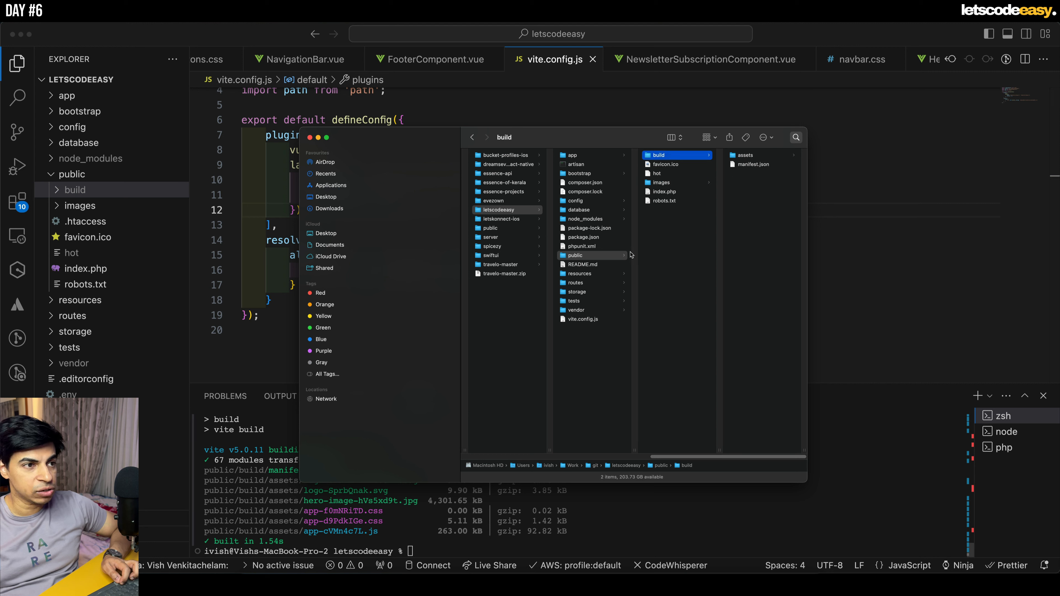
- Compress all items in the letscodeeasy folder, from app to vite.config.js, into Archive.zip
click(583, 320)
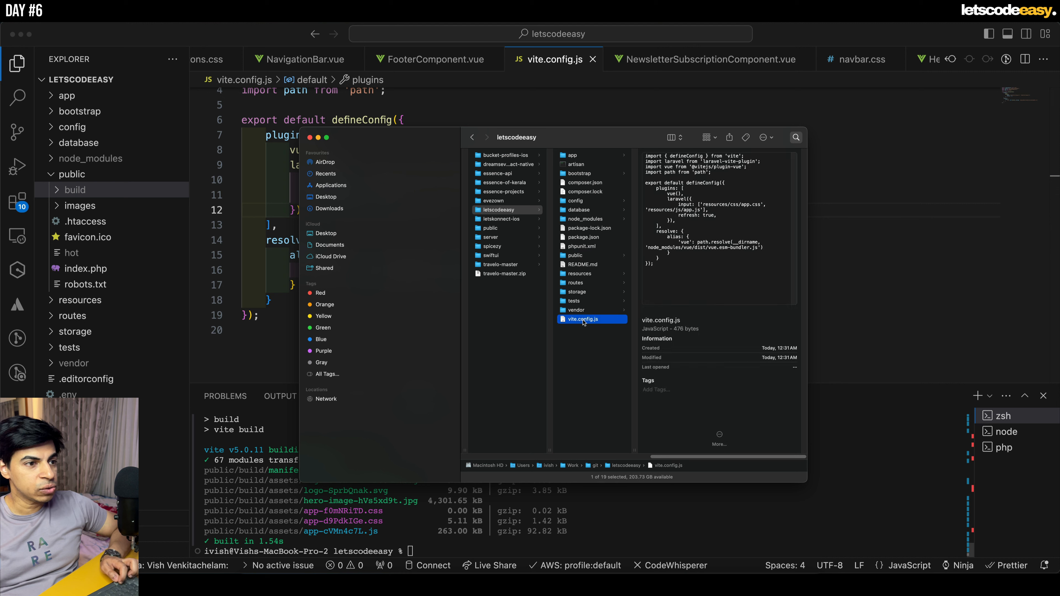
shift+click(589, 157)
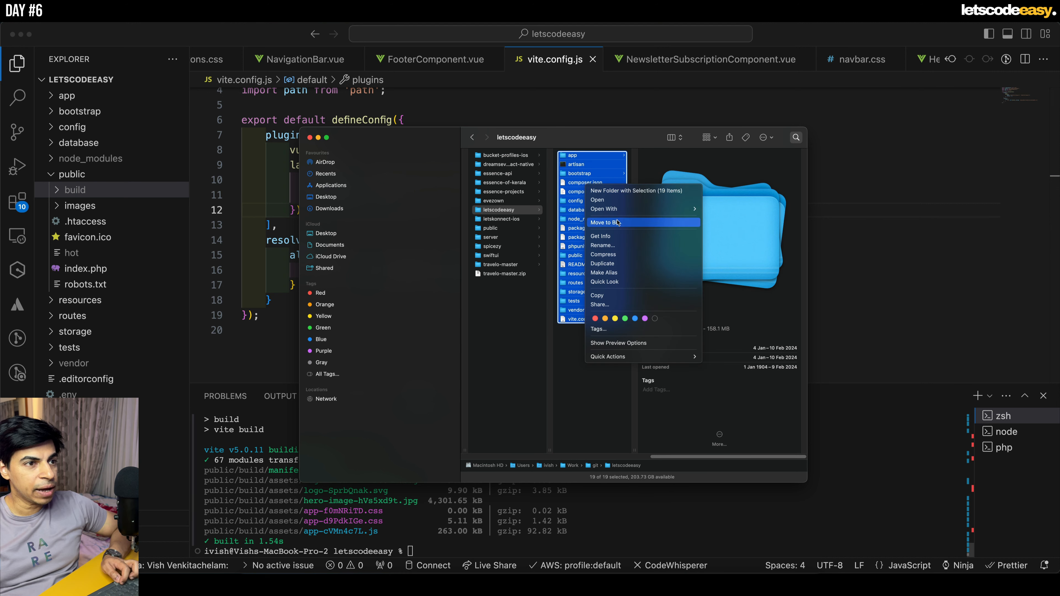
click(626, 256)
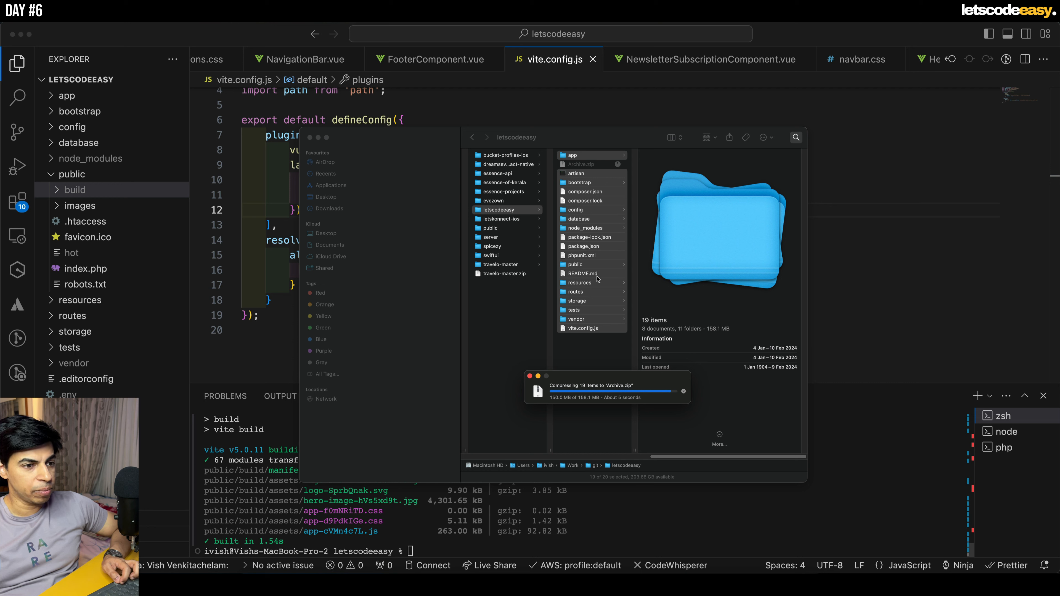
- Switch to the browser, view the live letscodeeasy.com site, and return to the cPanel File Manager
click(329, 583)
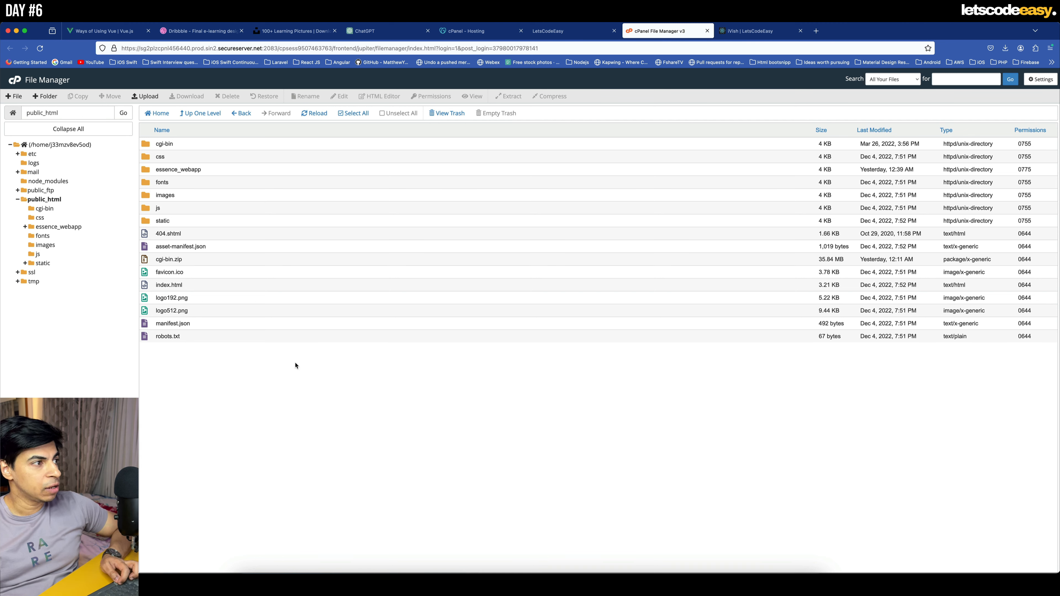
click(754, 33)
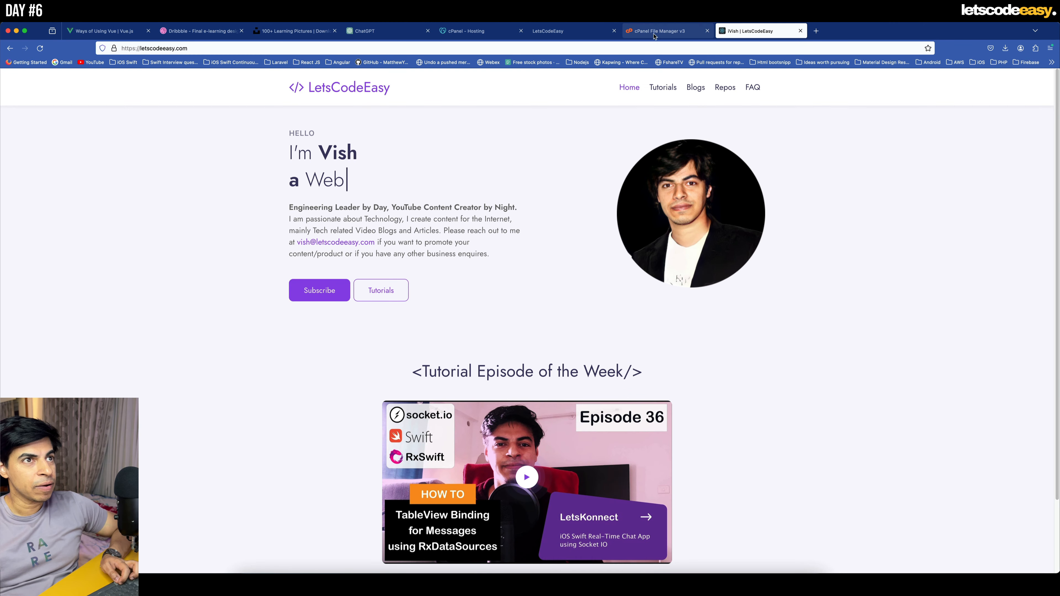
click(664, 31)
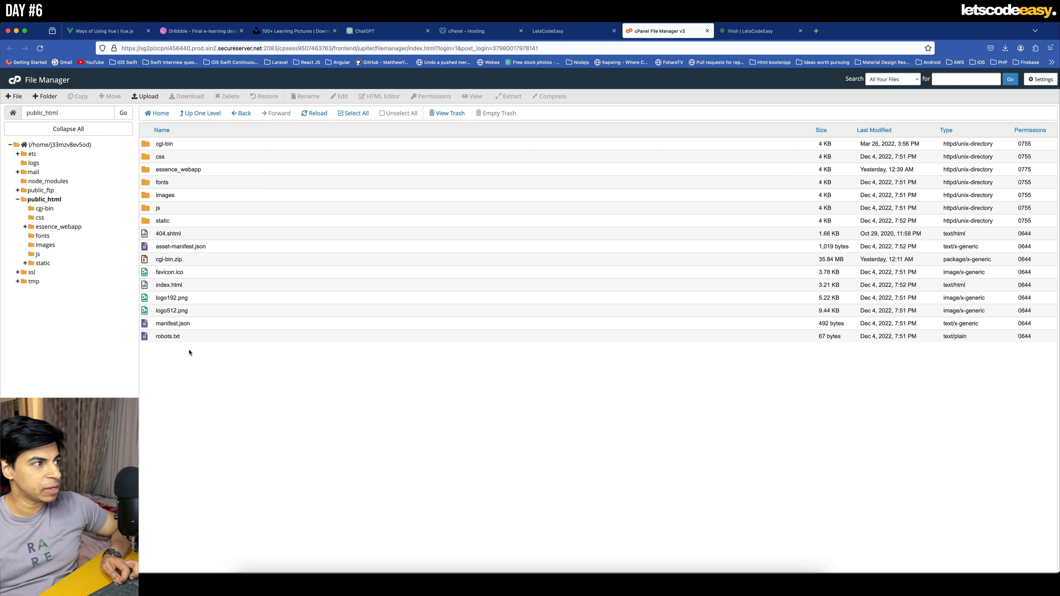
- Delete everything in public_html except the essence_webapp folder and cgi-bin.zip
click(151, 339)
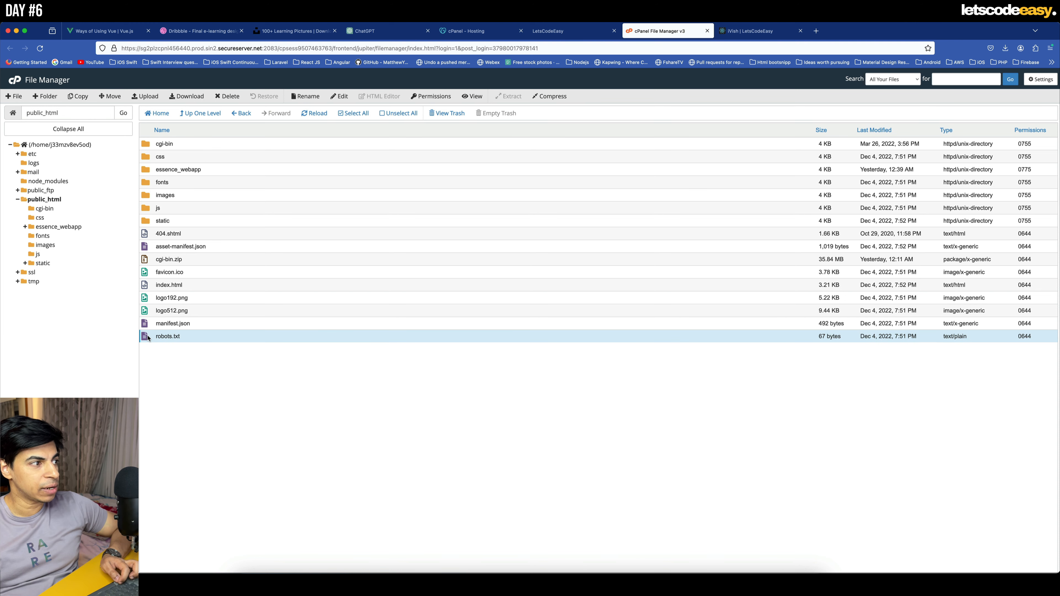
shift+click(151, 145)
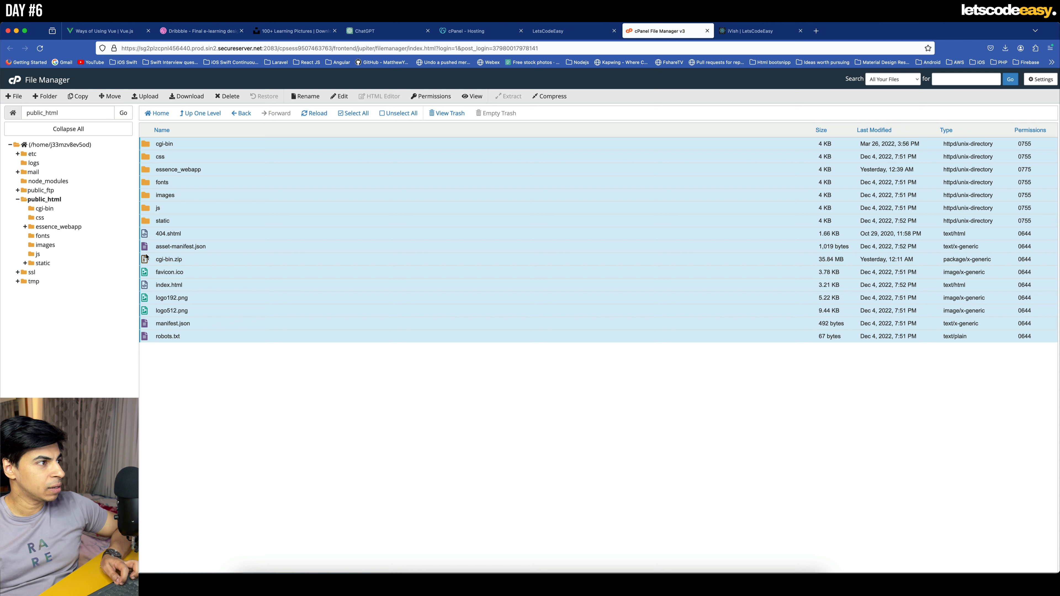
super+click(169, 262)
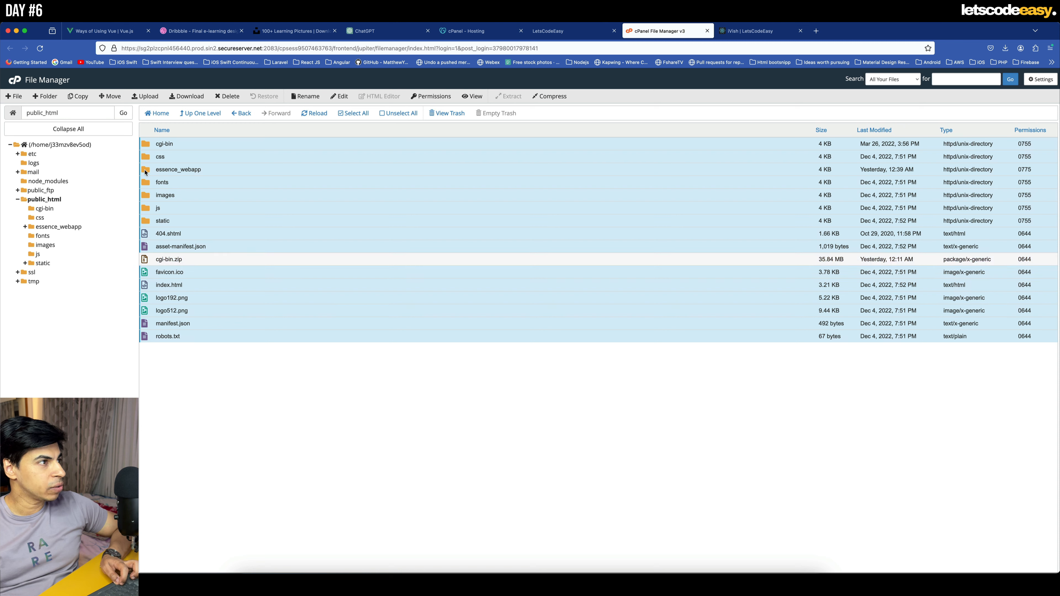
super+click(146, 171)
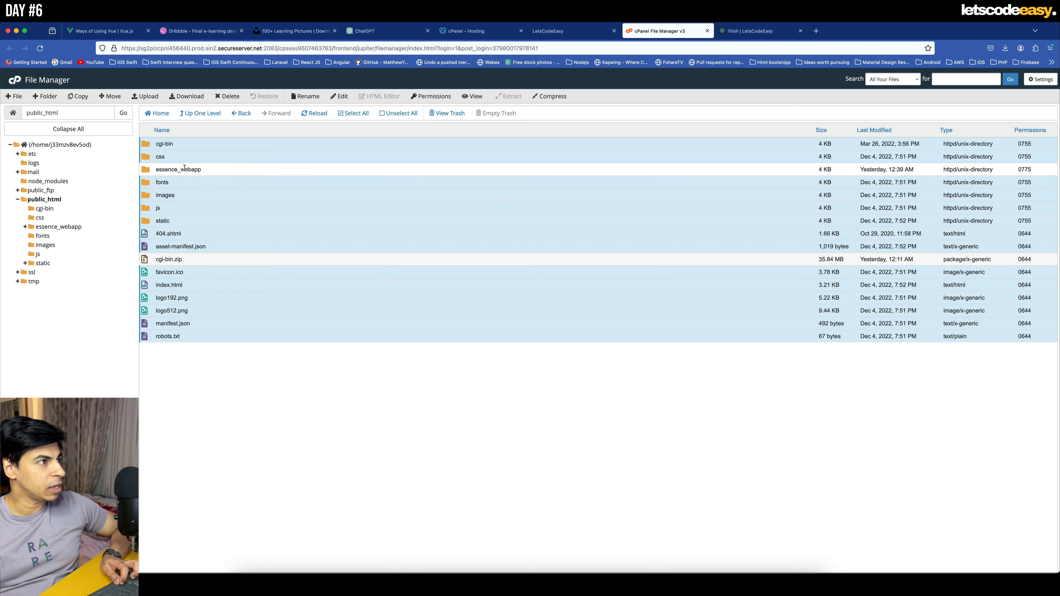
right_click(225, 204)
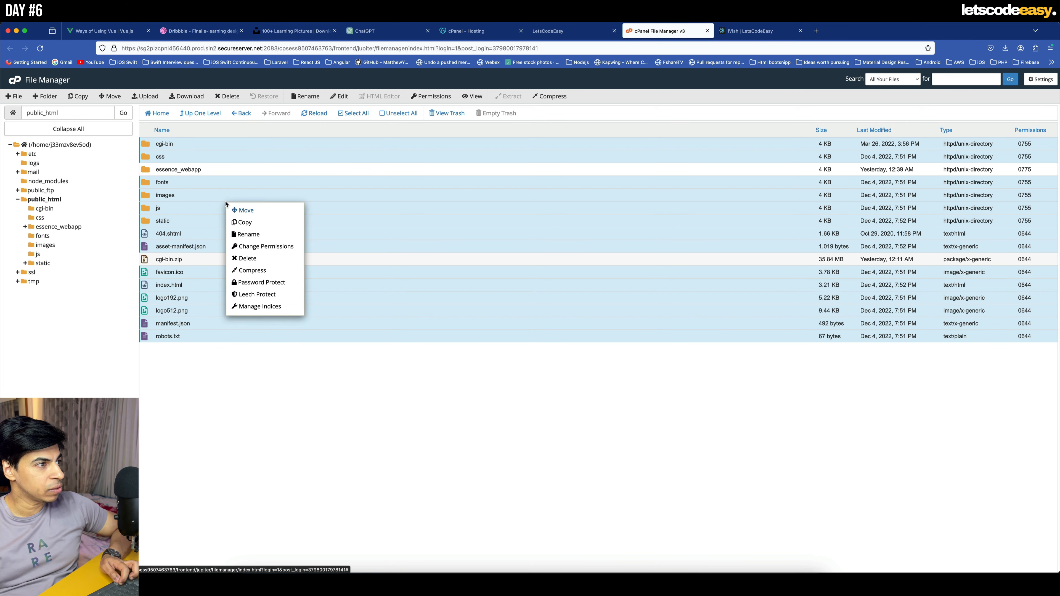
click(258, 259)
click(599, 385)
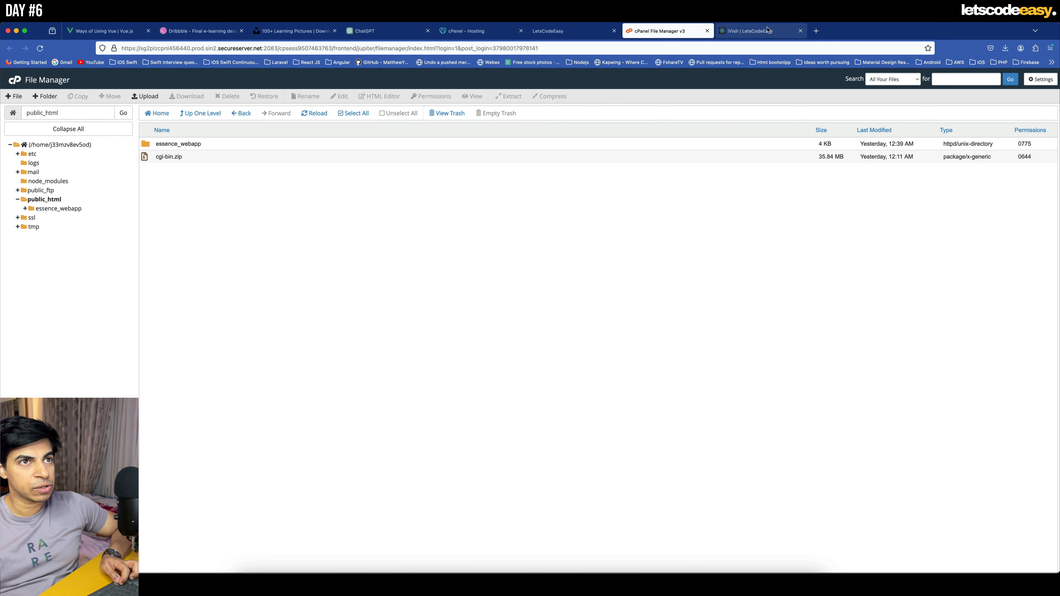
- Reload the live letscodeeasy.com page, view the localhost:8000 version, and return to the File Manager
click(755, 30)
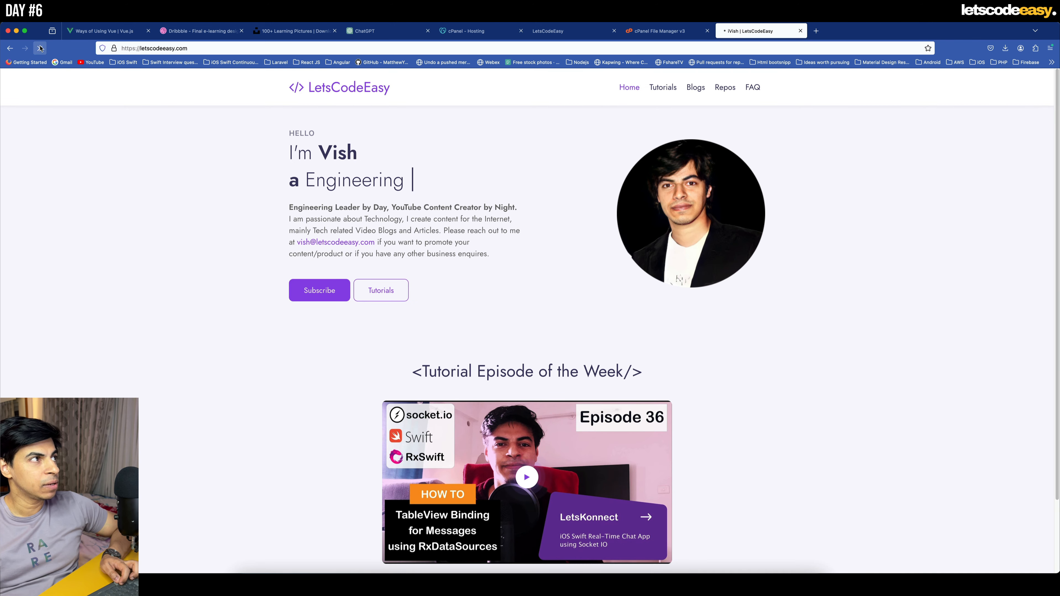
click(41, 48)
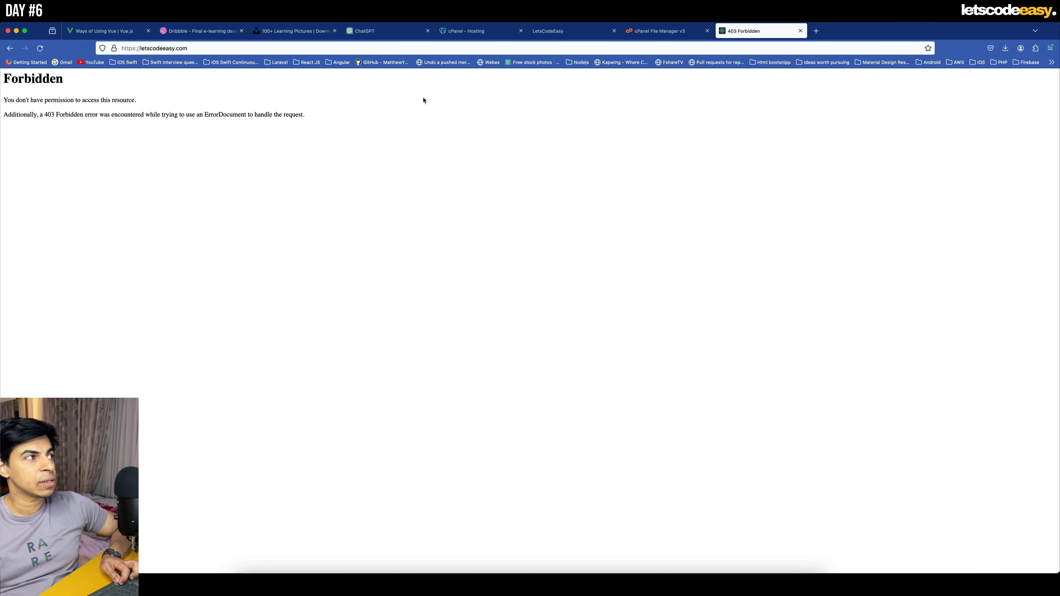
click(577, 37)
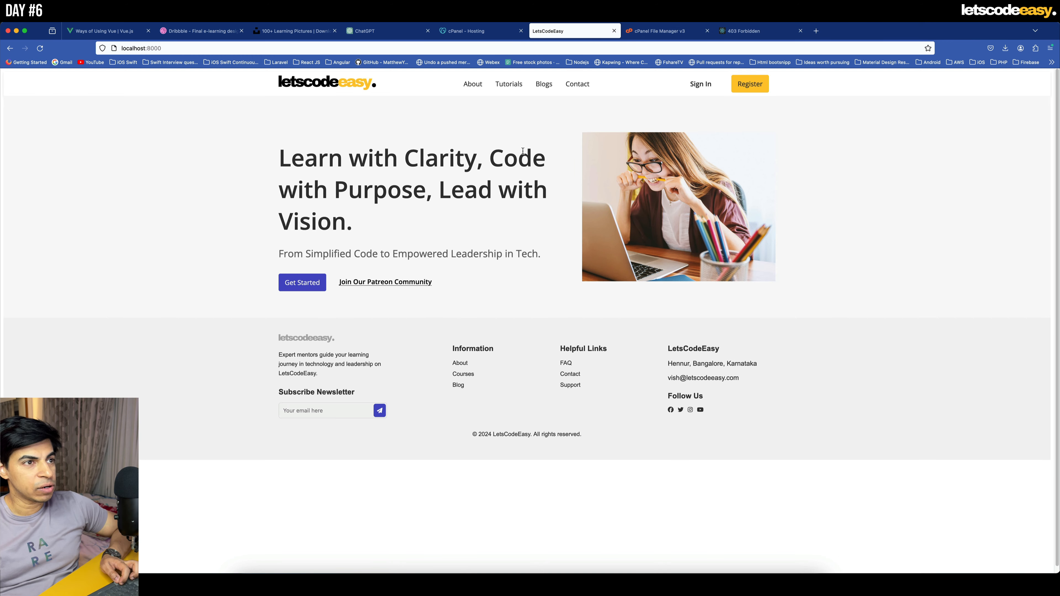
click(624, 26)
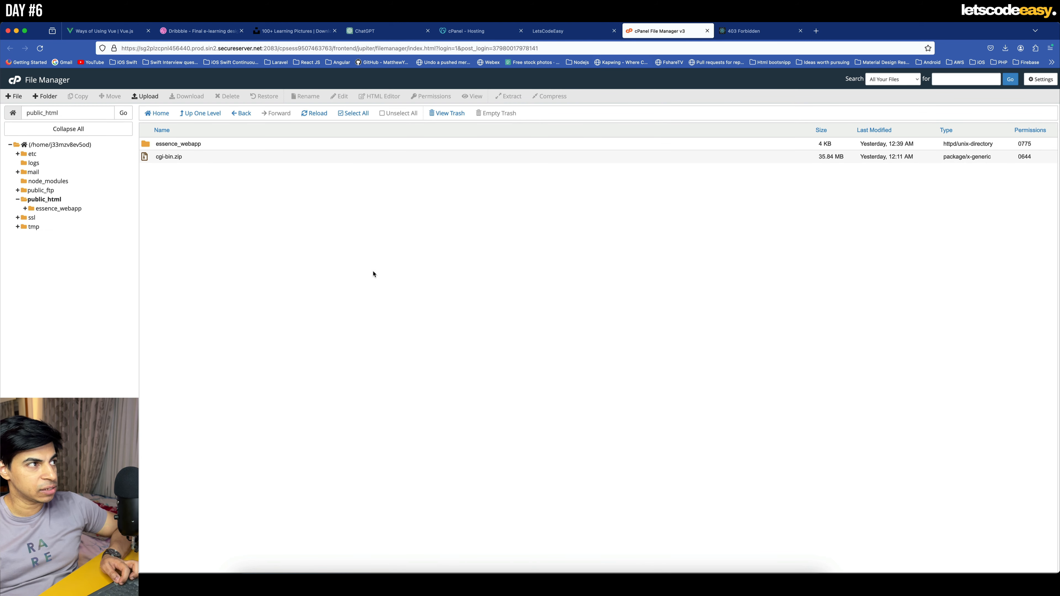
- Upload Archive.zip from the letscodeeasy folder to public_html, close the upload page and refresh the file listing
click(146, 97)
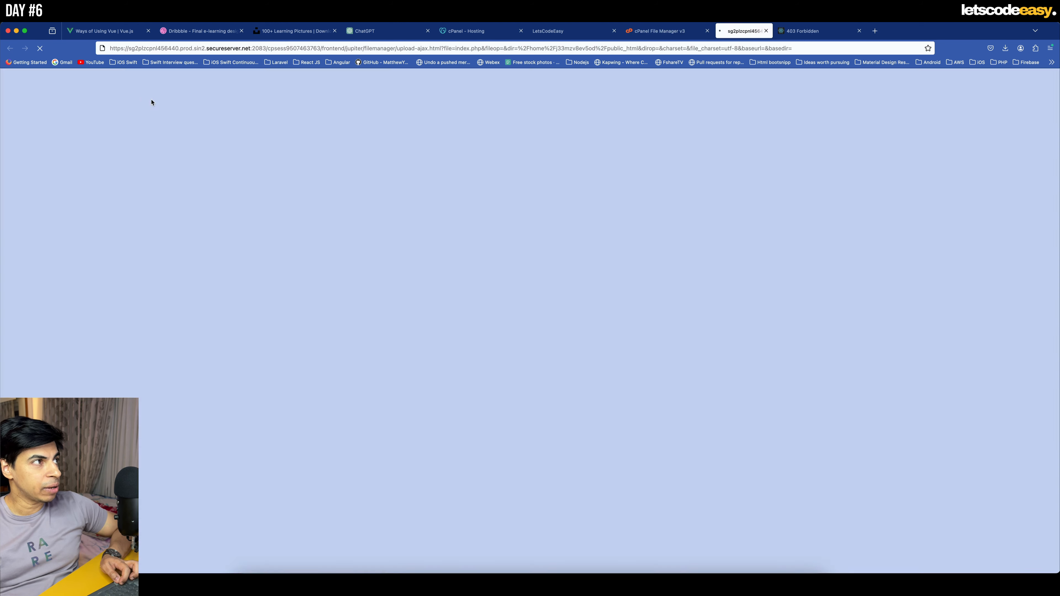
click(246, 583)
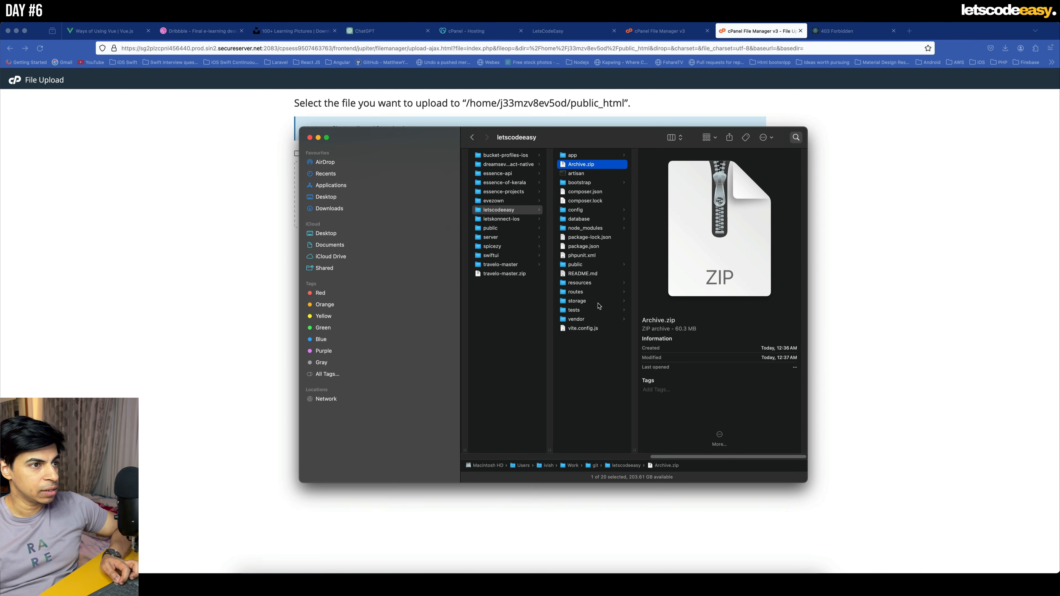
drag(605, 147, 507, 194)
click(802, 214)
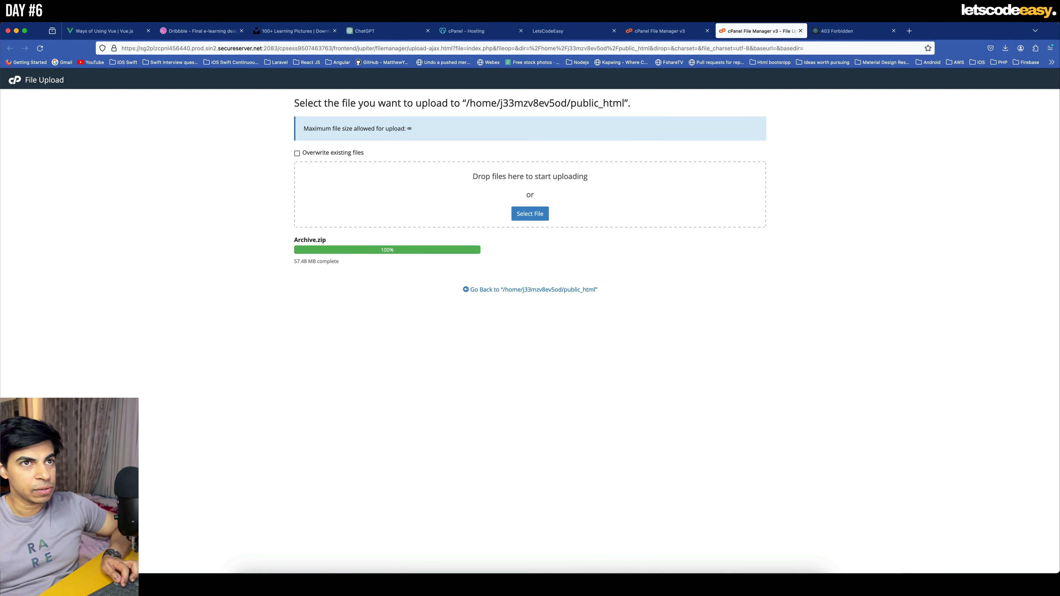
click(801, 30)
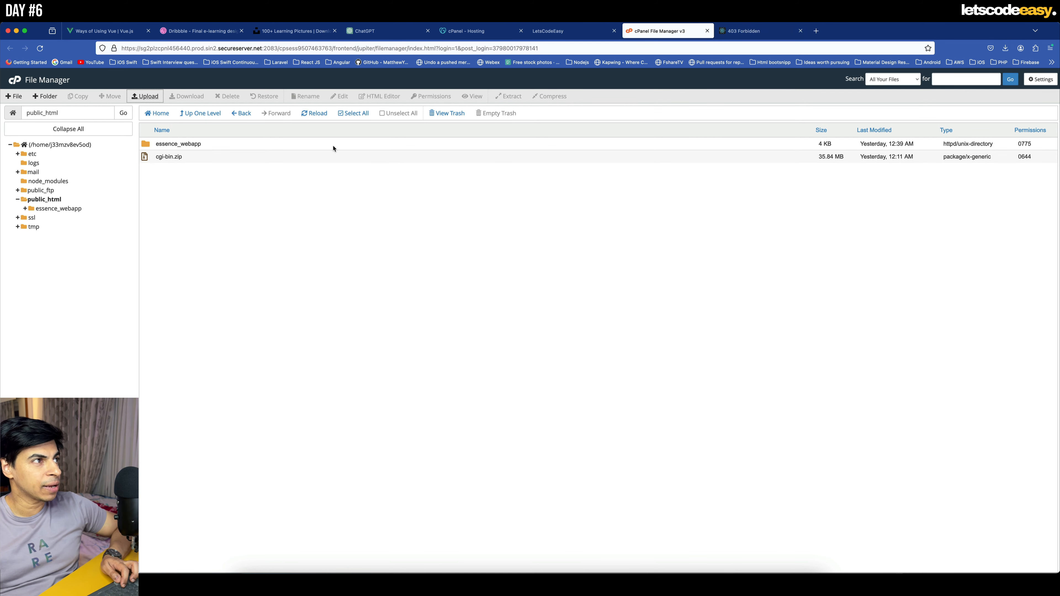
click(315, 113)
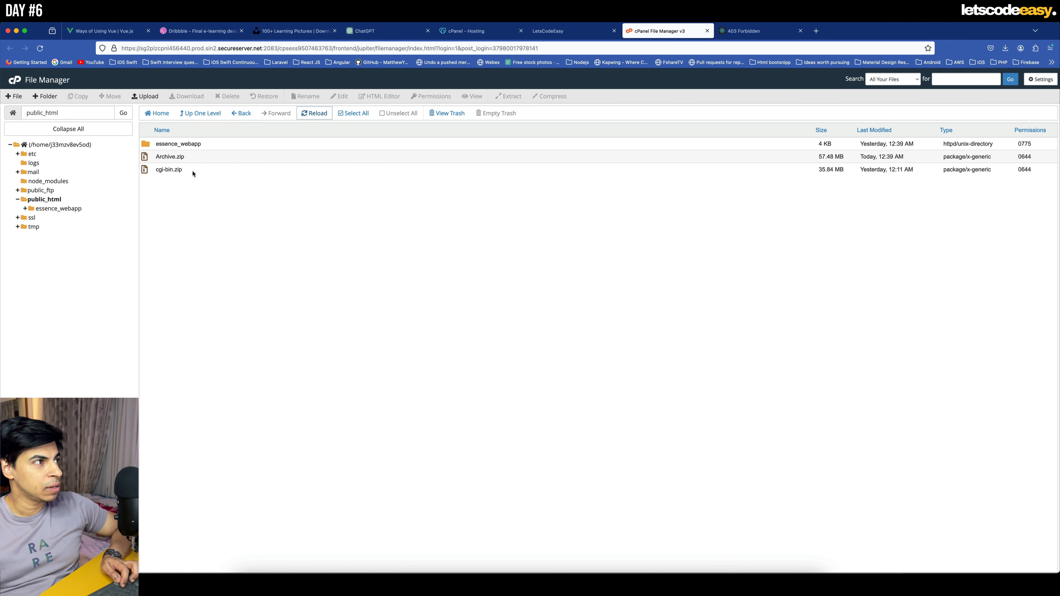
- Extract Archive.zip into /public_html and close the extraction results
click(149, 160)
right_click(149, 160)
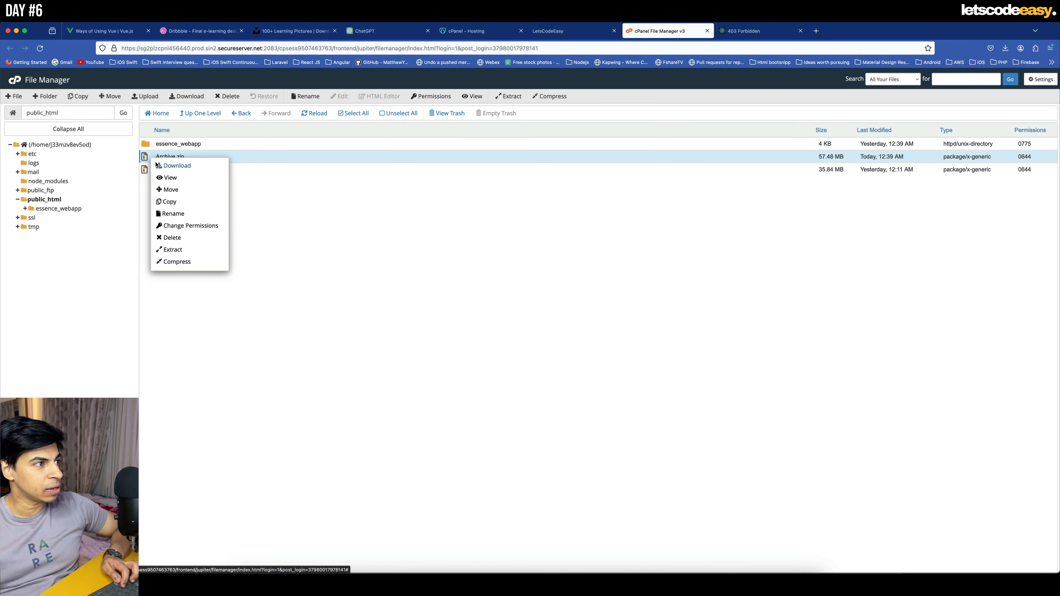
click(192, 252)
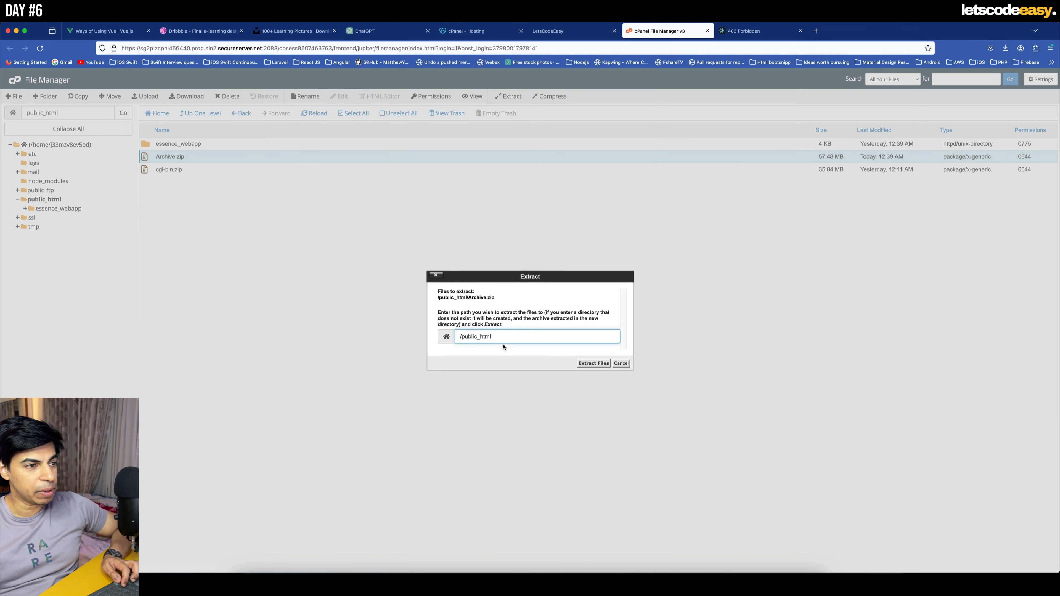
click(593, 363)
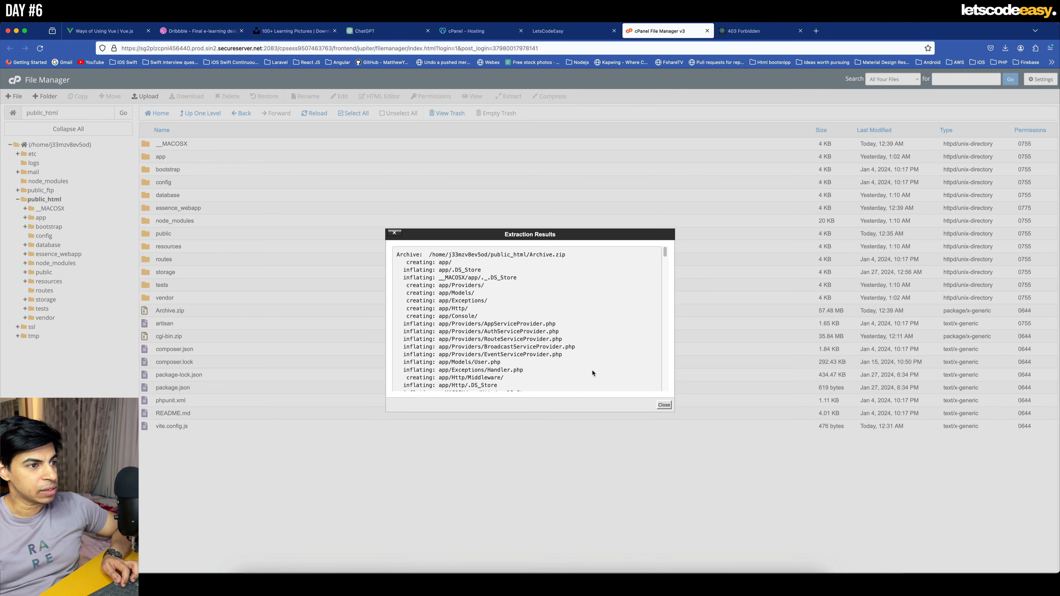
scroll(557, 357, down, 10)
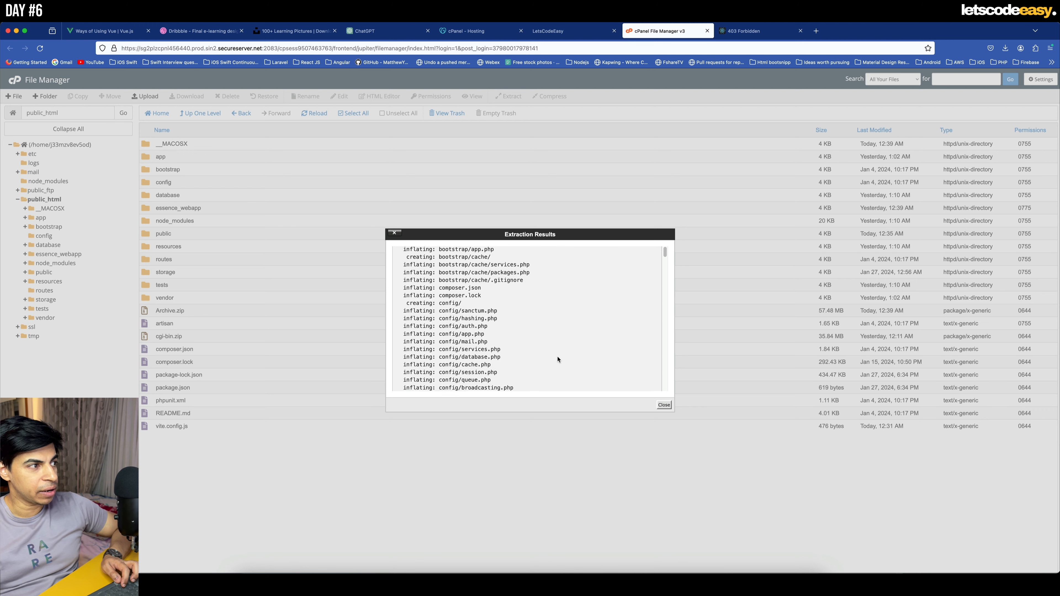
click(663, 405)
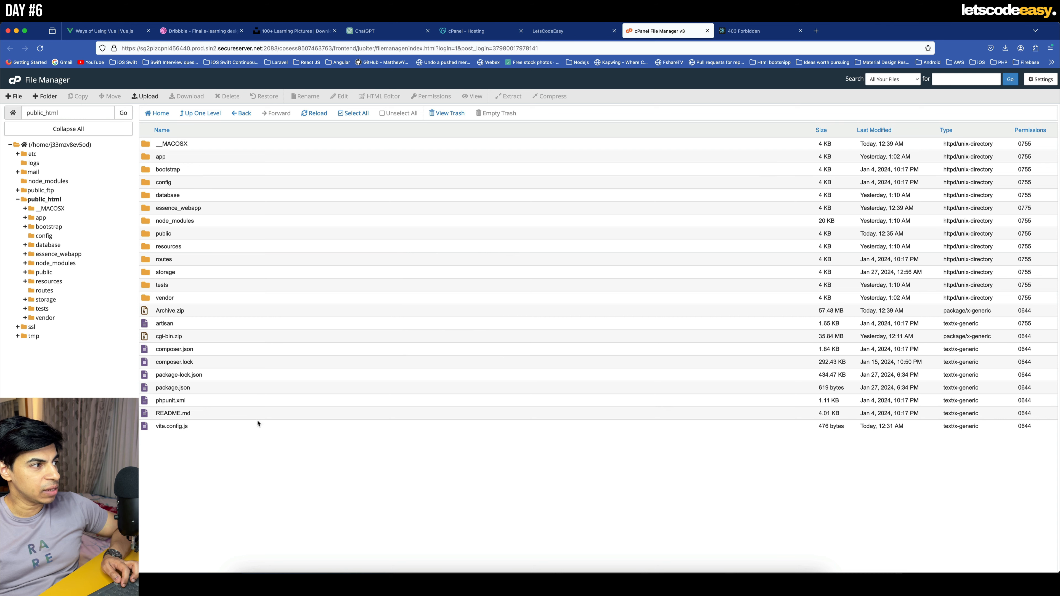
- Reload the live letscodeeasy.com page to check the deployment and return to the File Manager
click(751, 33)
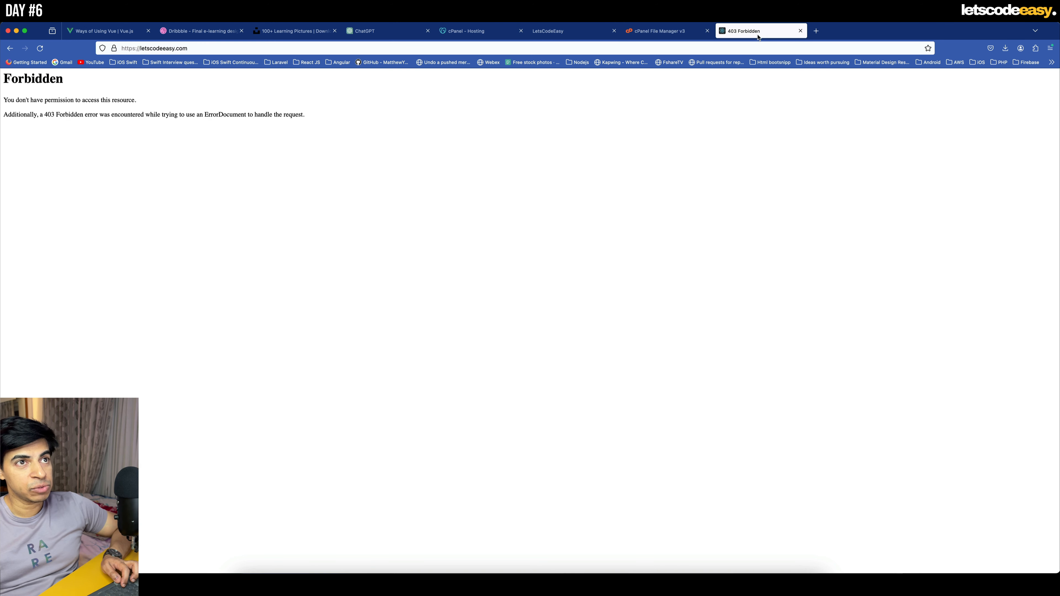
click(41, 49)
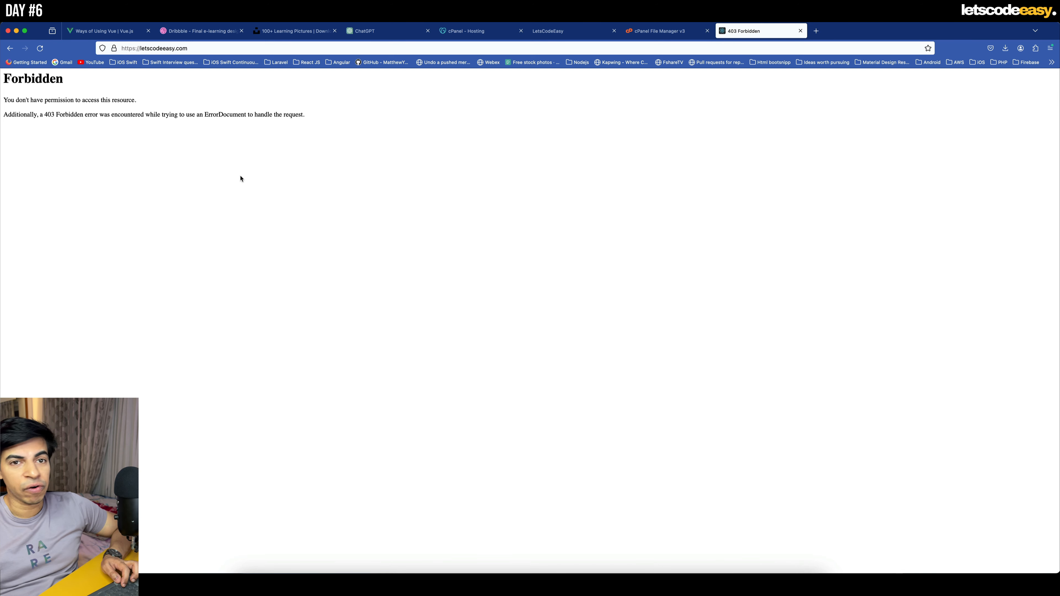
click(673, 32)
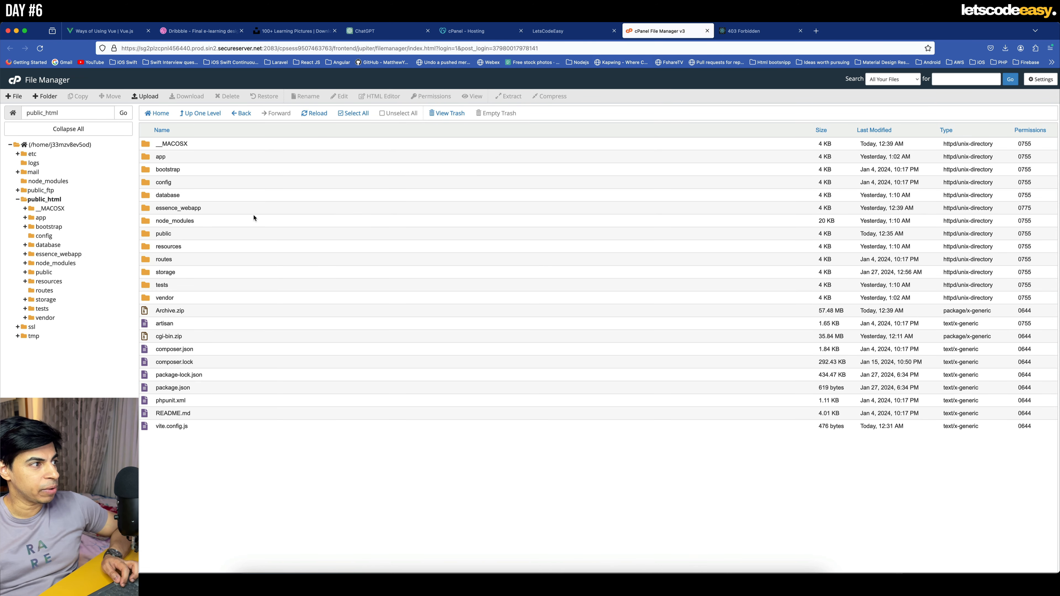
- Move favicon.ico, hot, index.php and robots.txt from public_html/public to /public_html, and return to the public_html folder
double_click(146, 235)
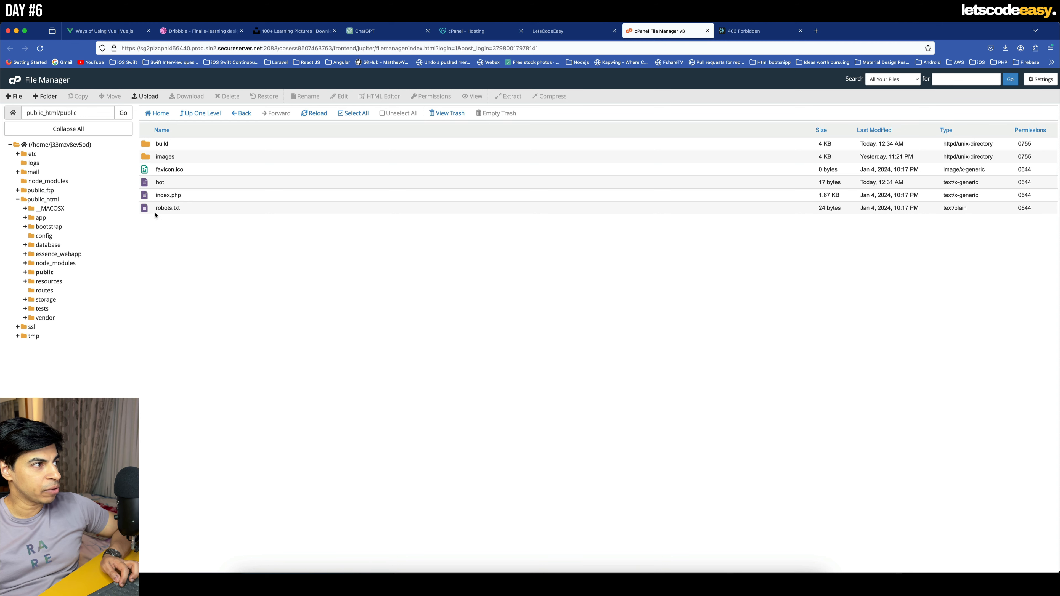
click(147, 208)
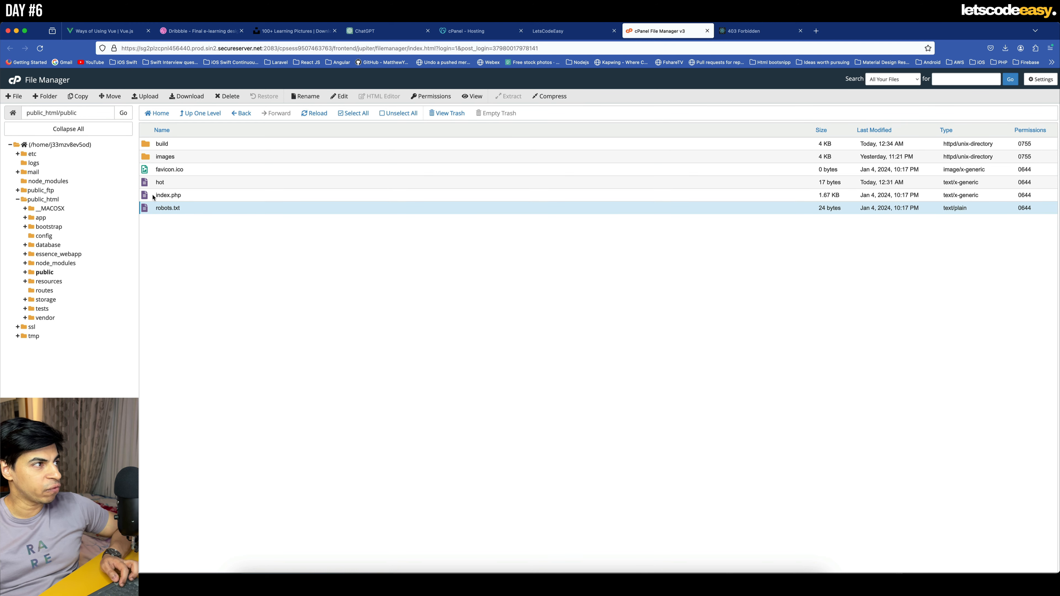
shift+click(147, 169)
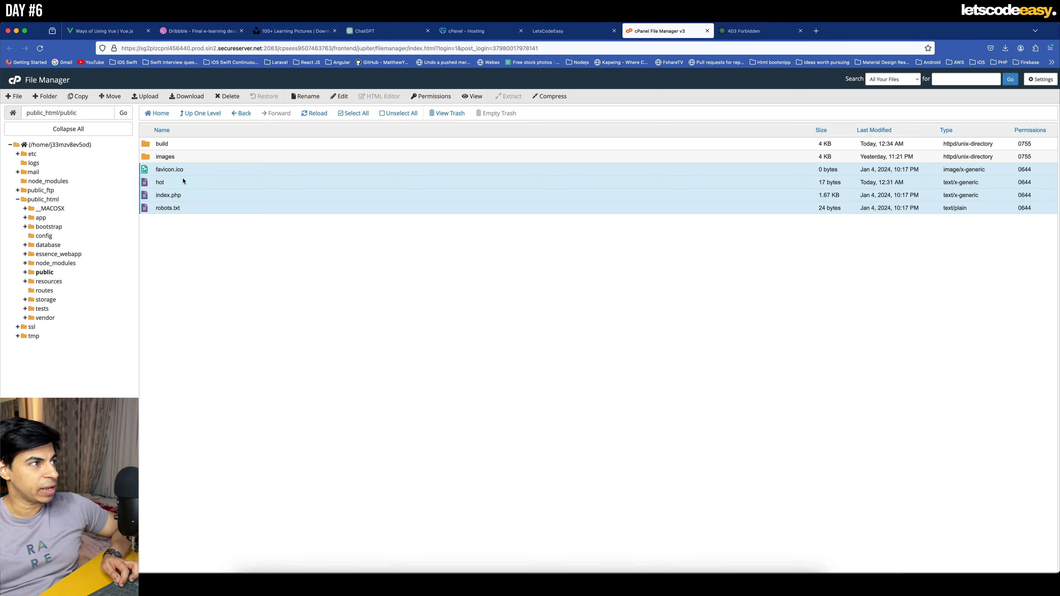
click(111, 98)
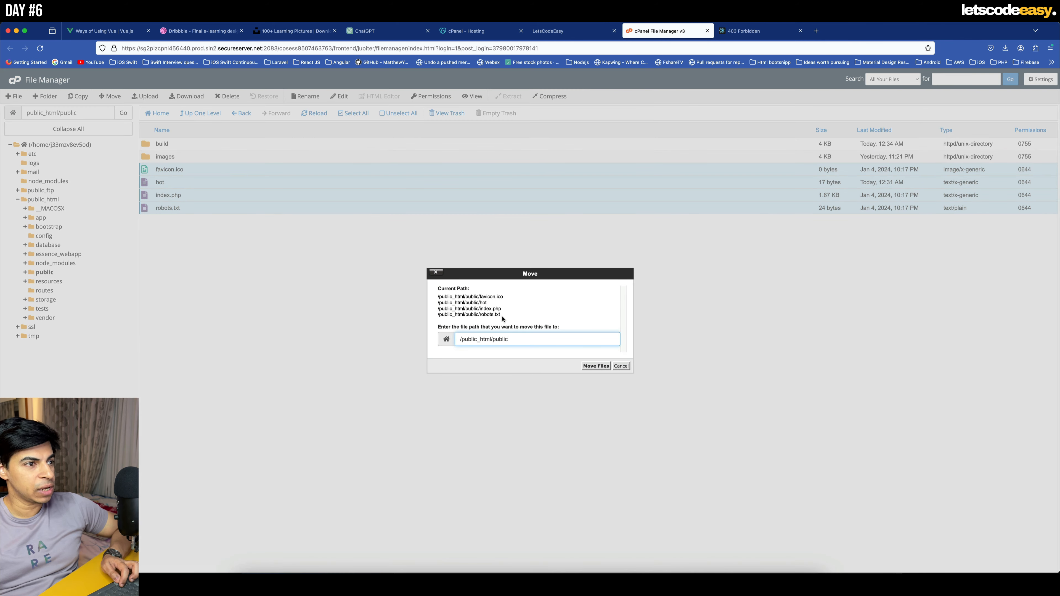
double_click(497, 342)
key(BackSpace)
key(BackSpace)
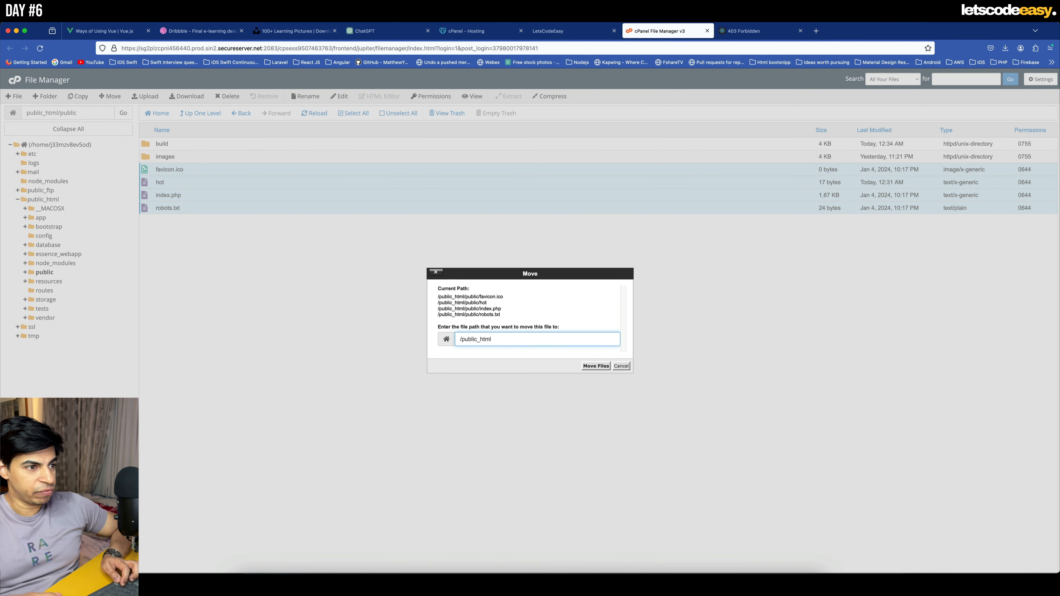
click(595, 366)
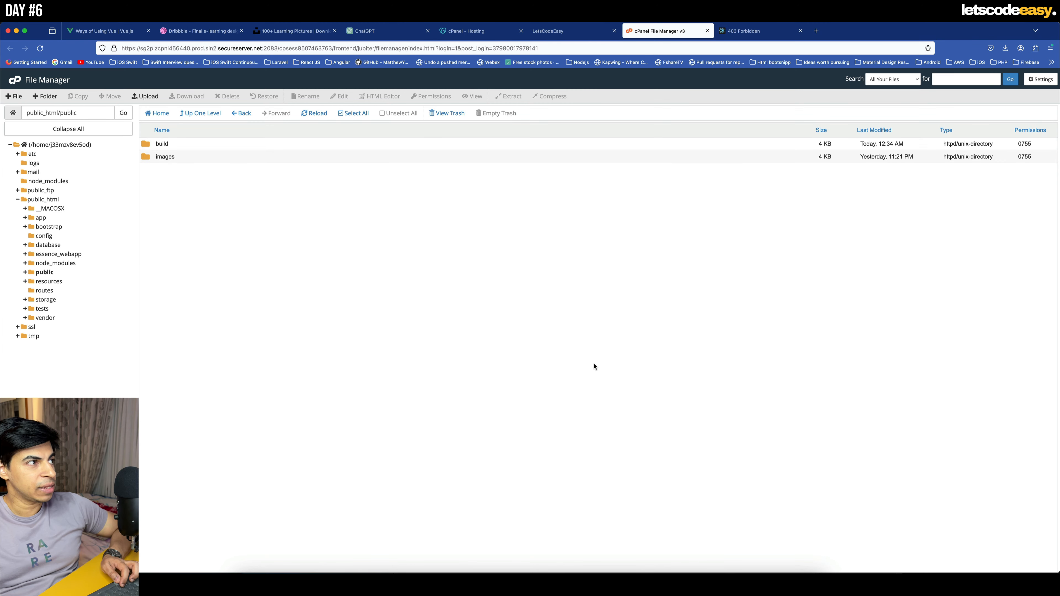
click(194, 118)
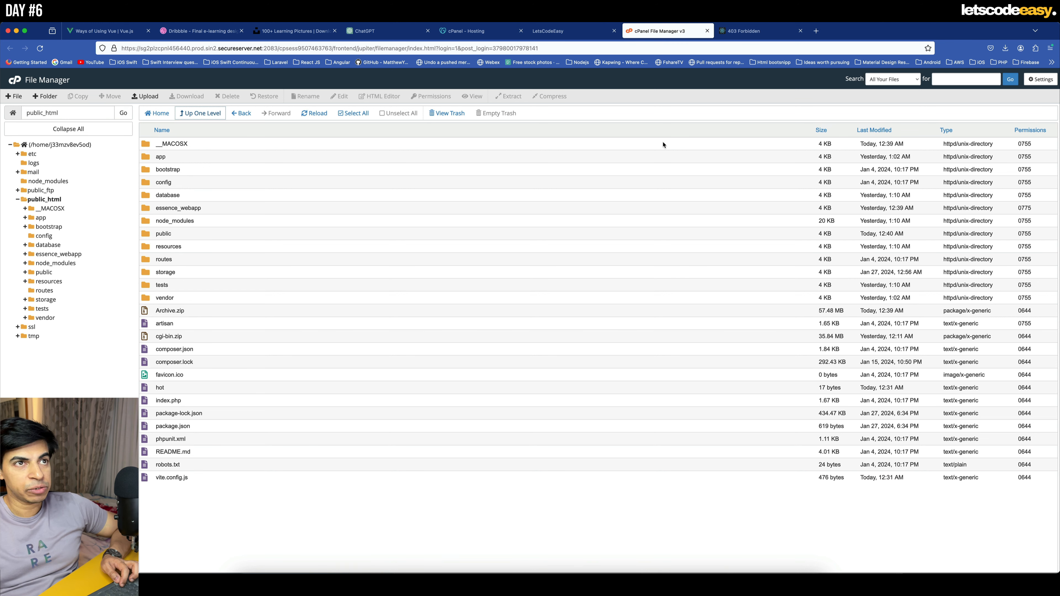
- Reload the live letscodeeasy.com page and check the browser console for errors, closing the developer tools when done
click(757, 26)
key(super+r)
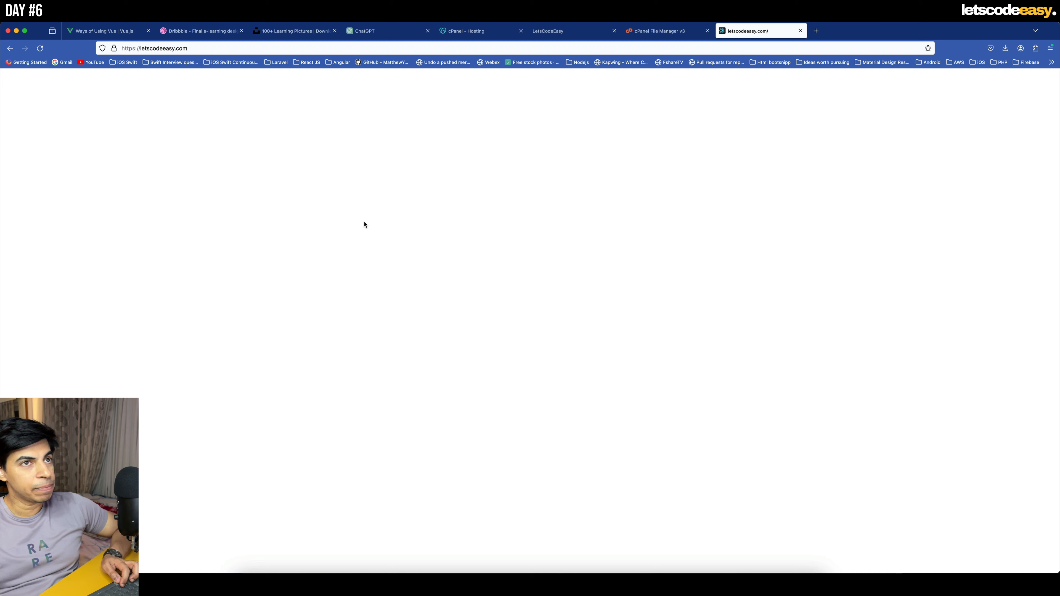
right_click(618, 178)
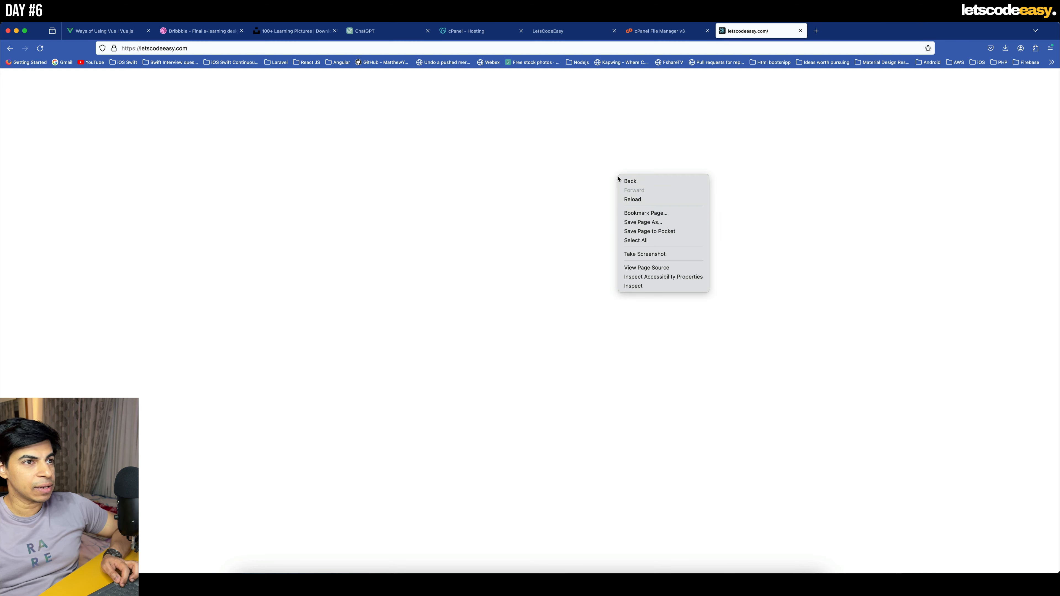
click(665, 287)
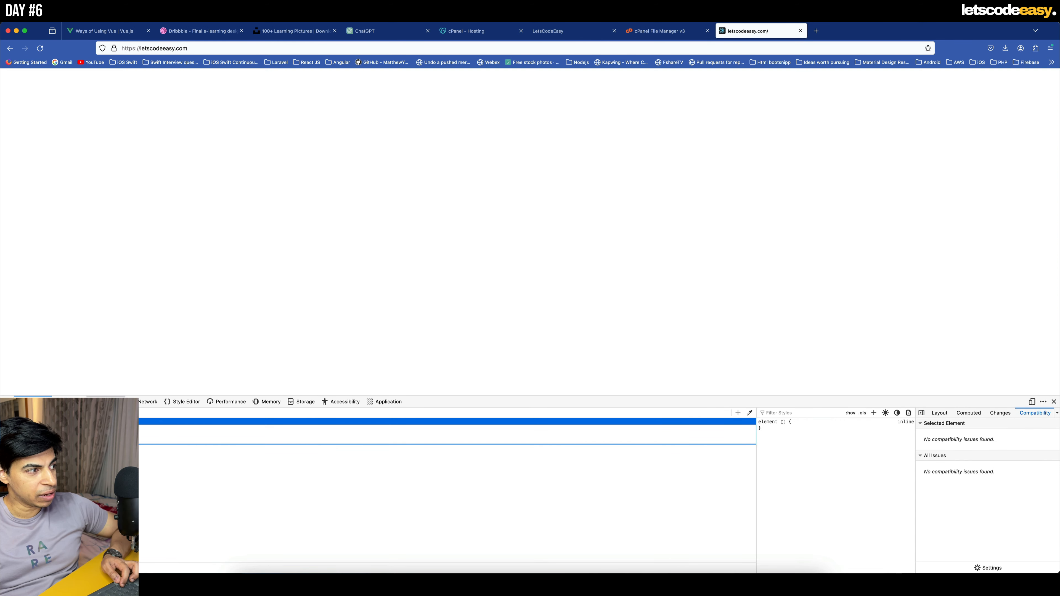
click(69, 401)
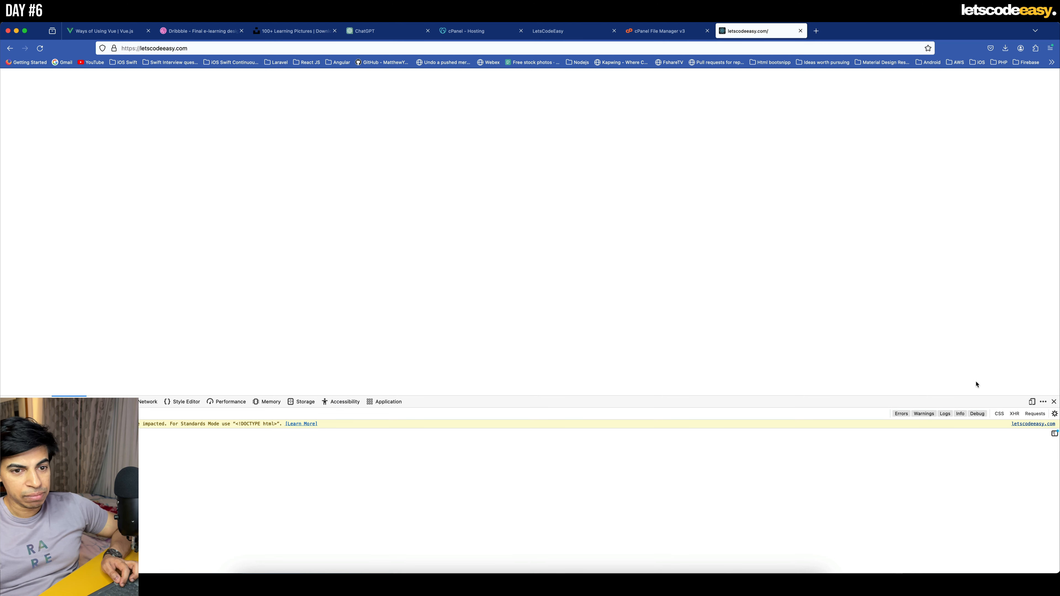
click(1055, 402)
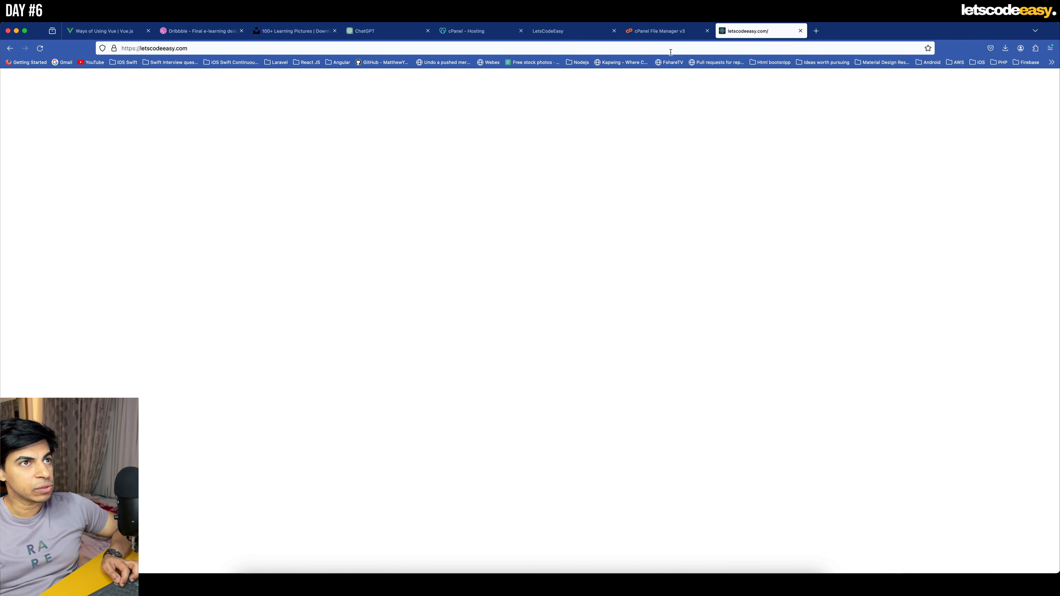
- Delete Archive.zip from public_html in the File Manager and refresh the file listing
click(660, 37)
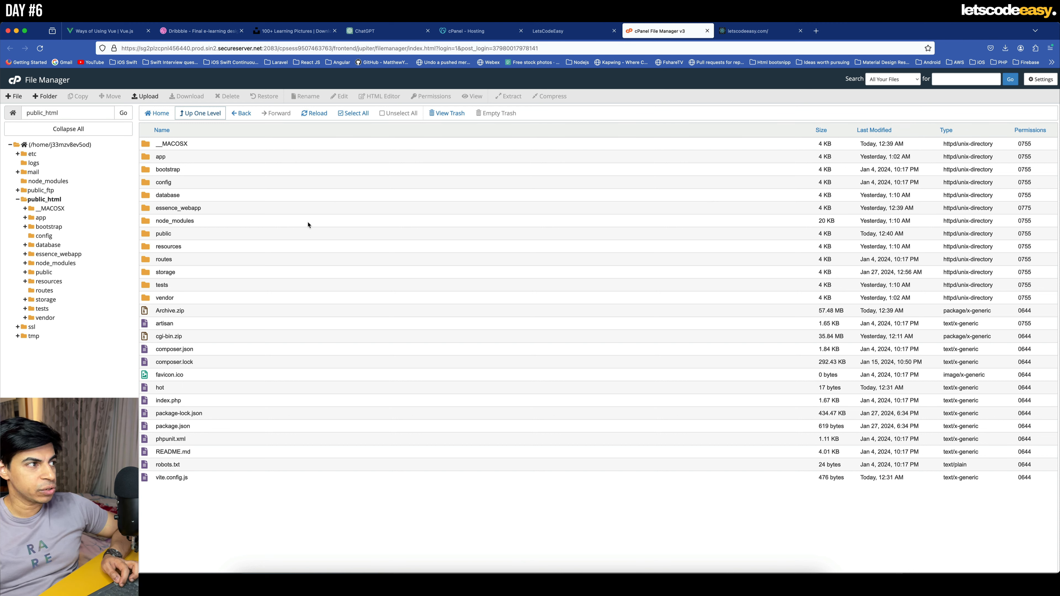
click(151, 312)
right_click(151, 312)
click(194, 392)
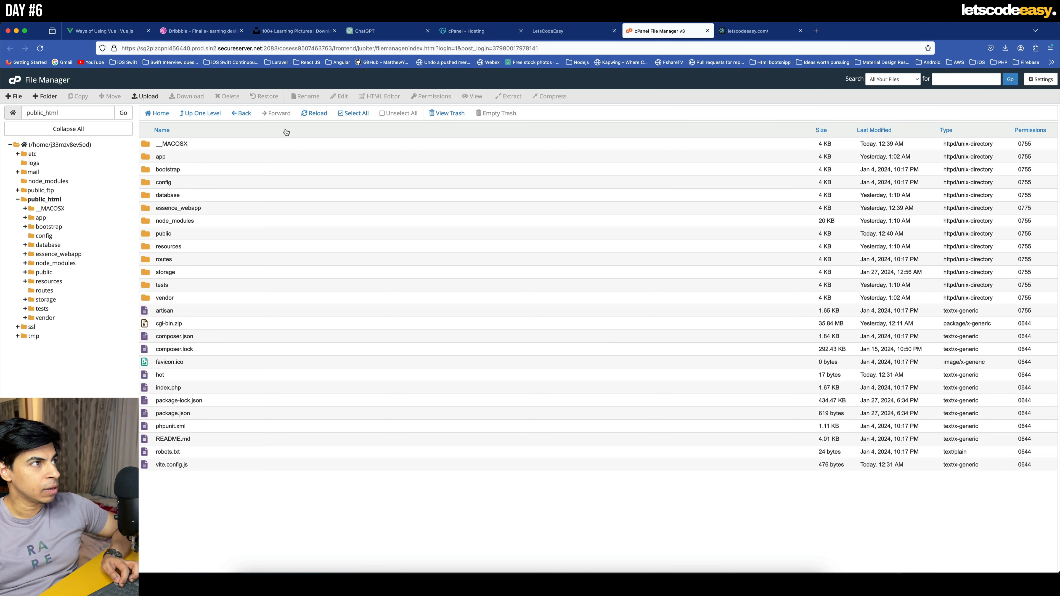
click(314, 113)
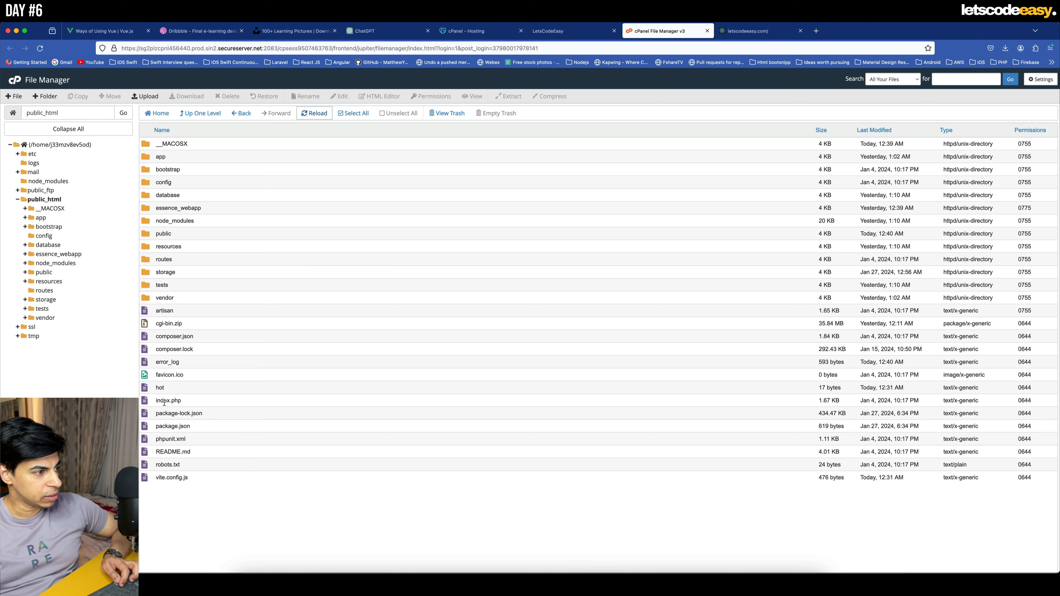
- Open public_html/index.php for editing and set the require_once path of $app to '/bootstrap/app.php'
click(144, 400)
right_click(144, 400)
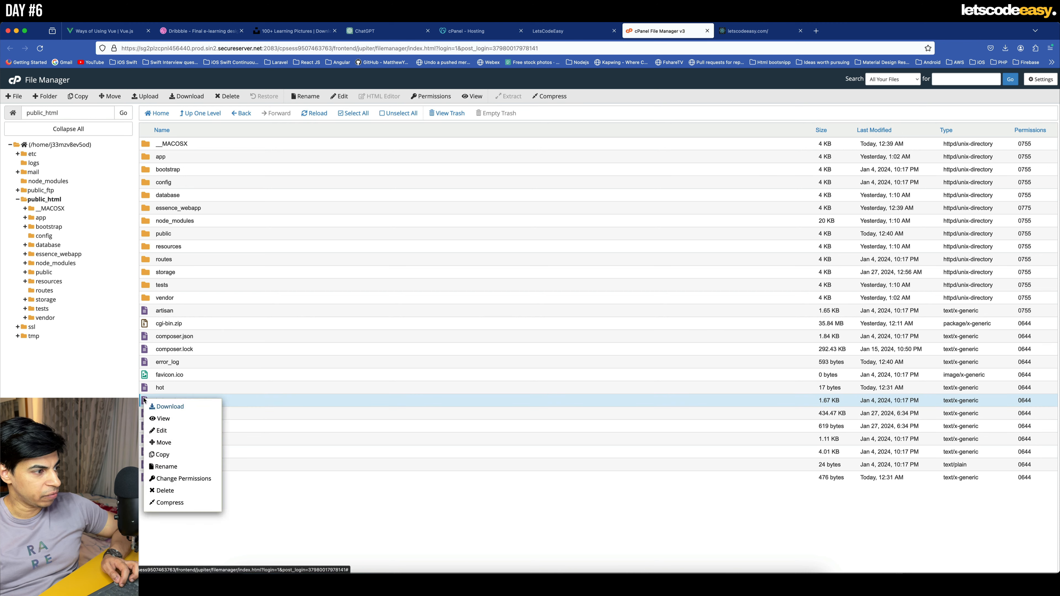
click(178, 432)
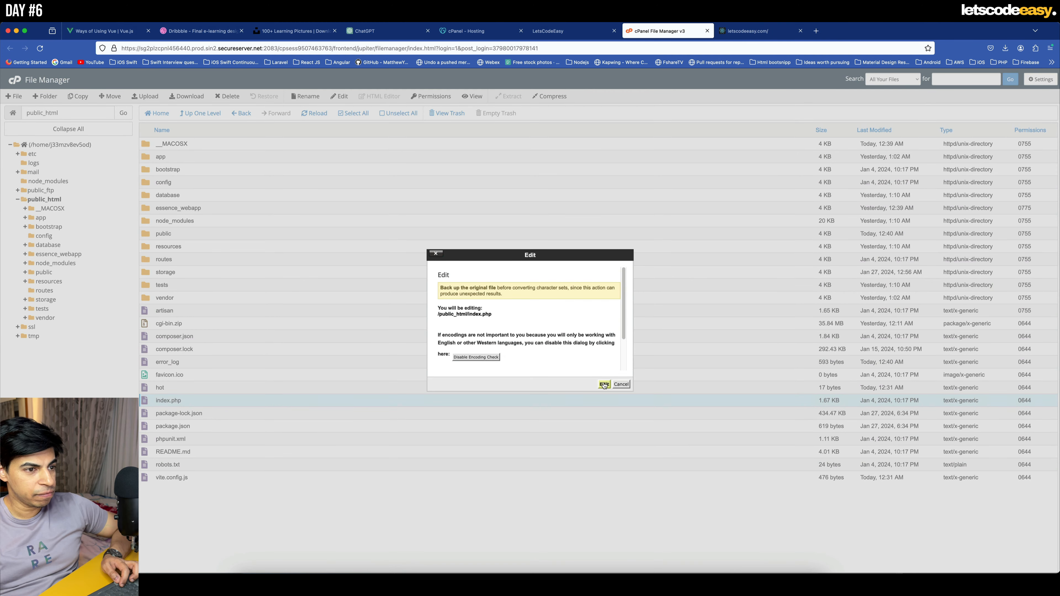
click(605, 384)
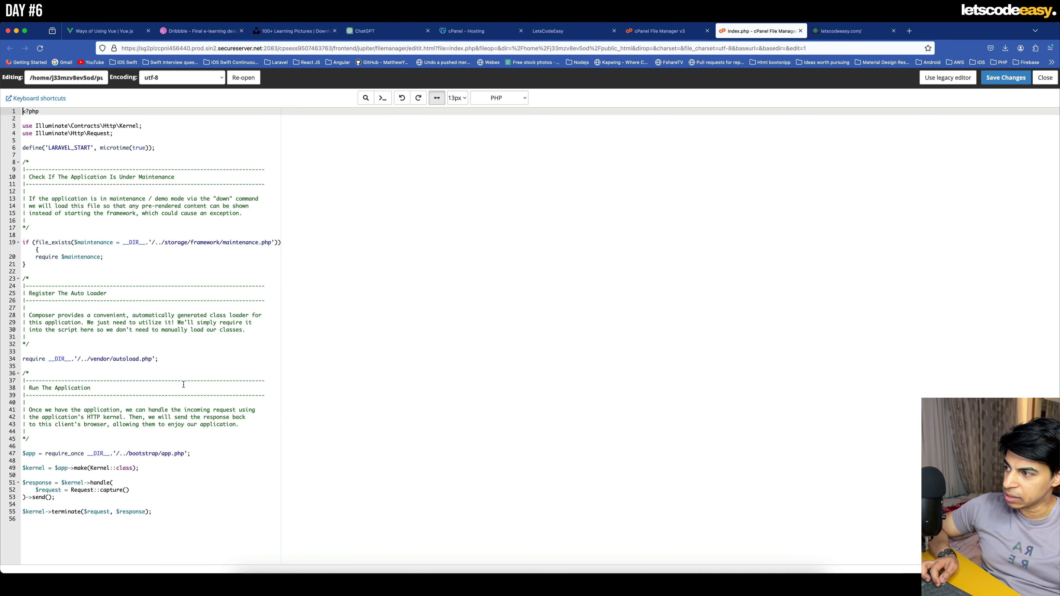
click(126, 454)
key(BackSpace)
key(BackSpace)
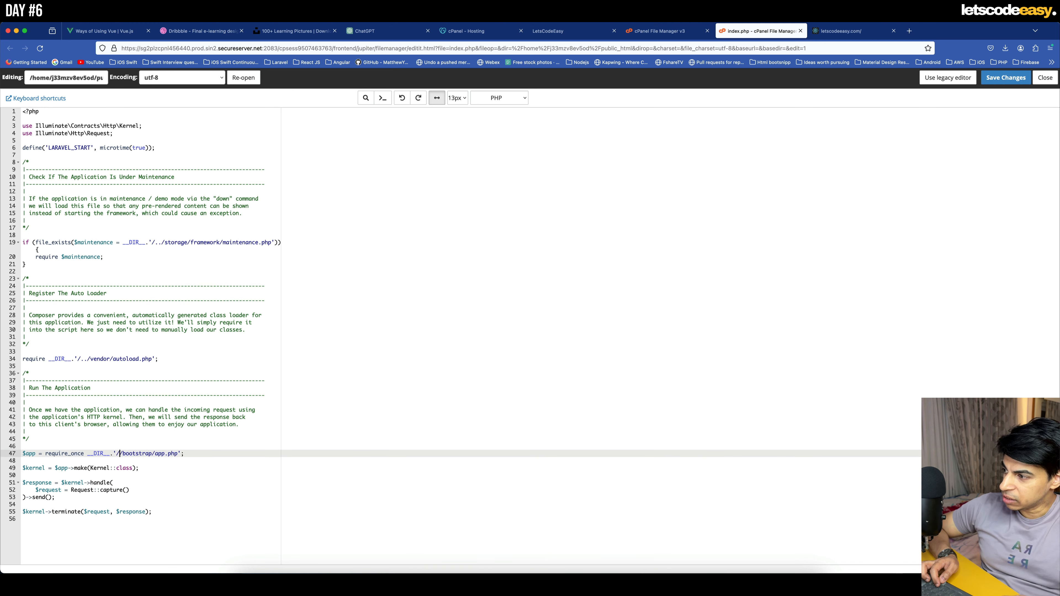
key(BackSpace)
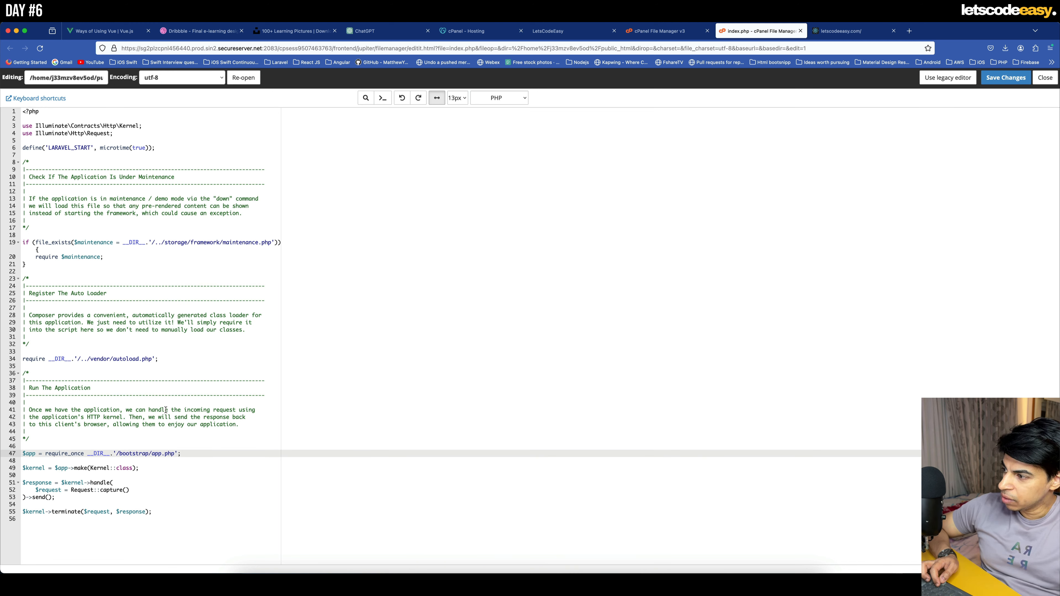
- Set the autoloader require path in index.php to '/vendor/autoload.php' and save the file
click(87, 359)
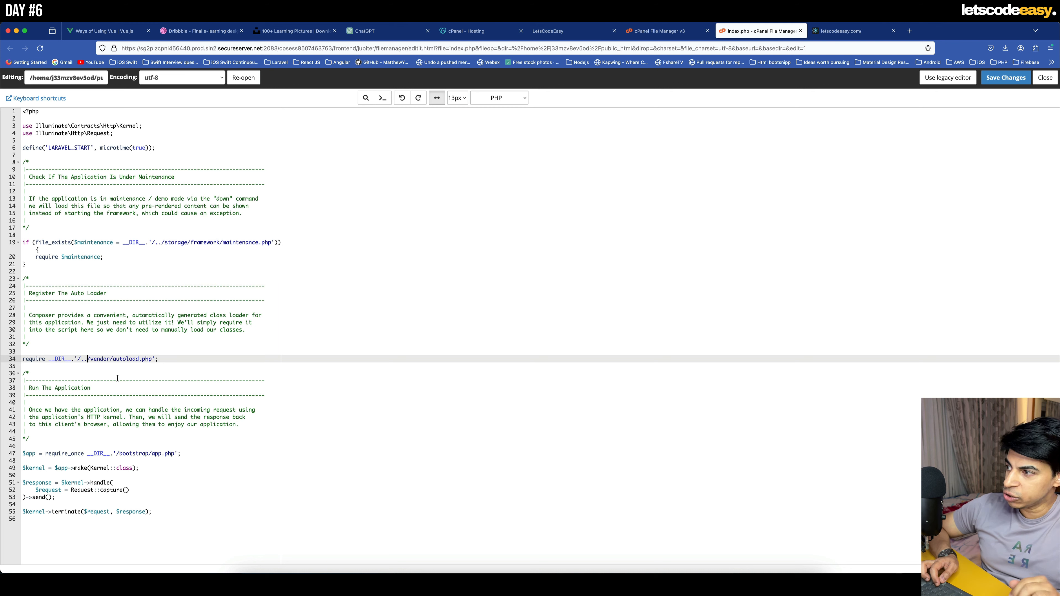
key(BackSpace)
key(BackSpace)
key(BackSpace)
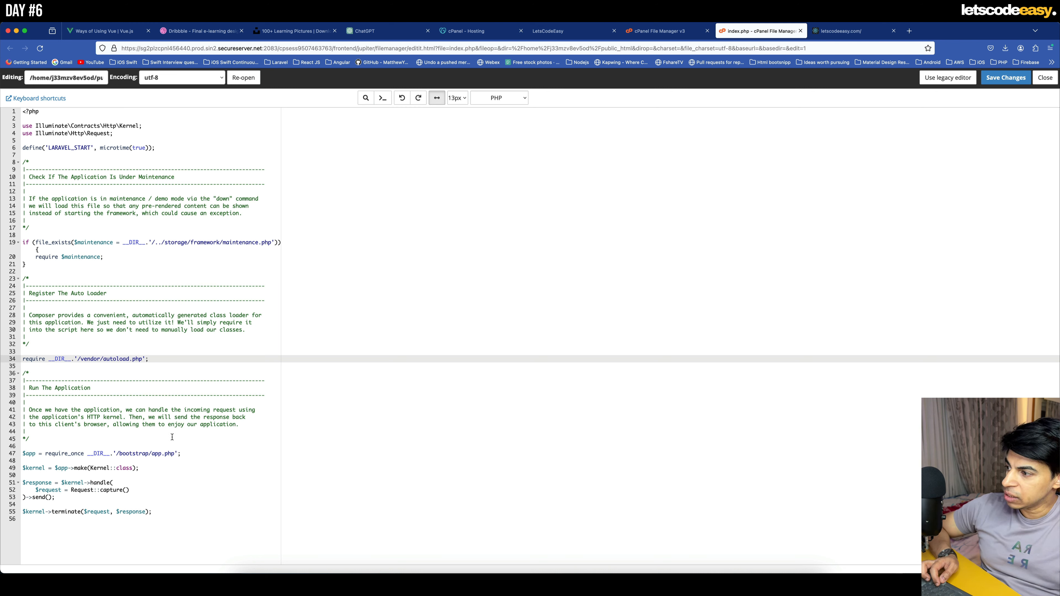
click(1011, 81)
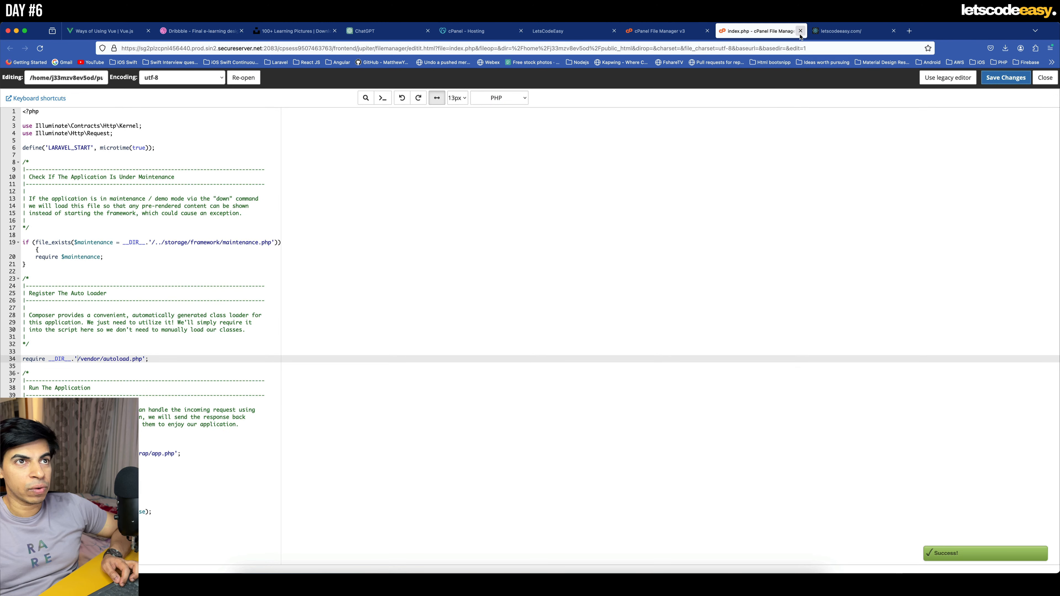
- Close the index.php editor and reload the live letscodeeasy.com page
click(801, 31)
click(748, 32)
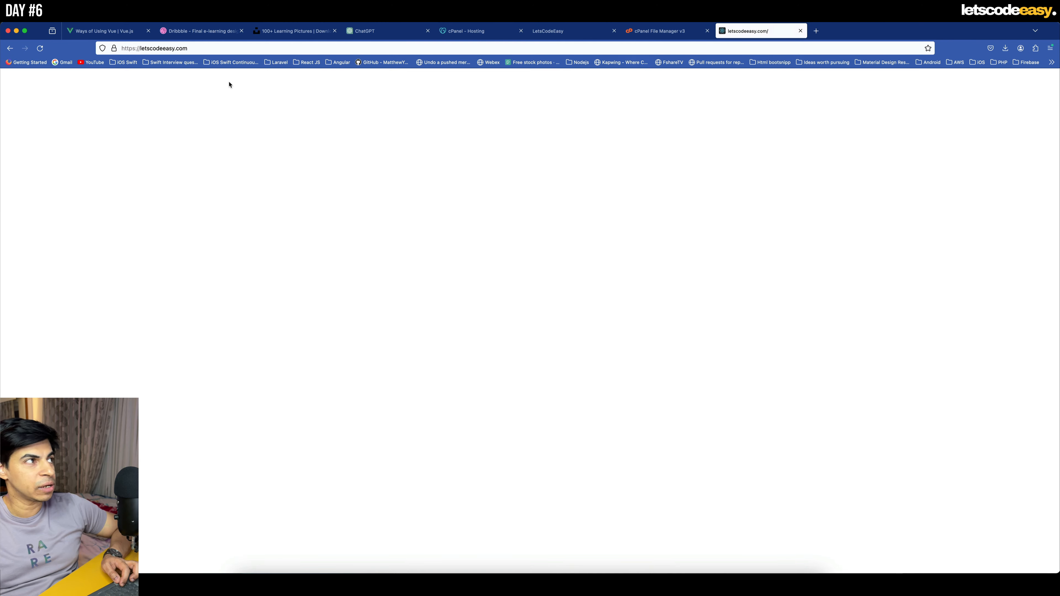
click(40, 48)
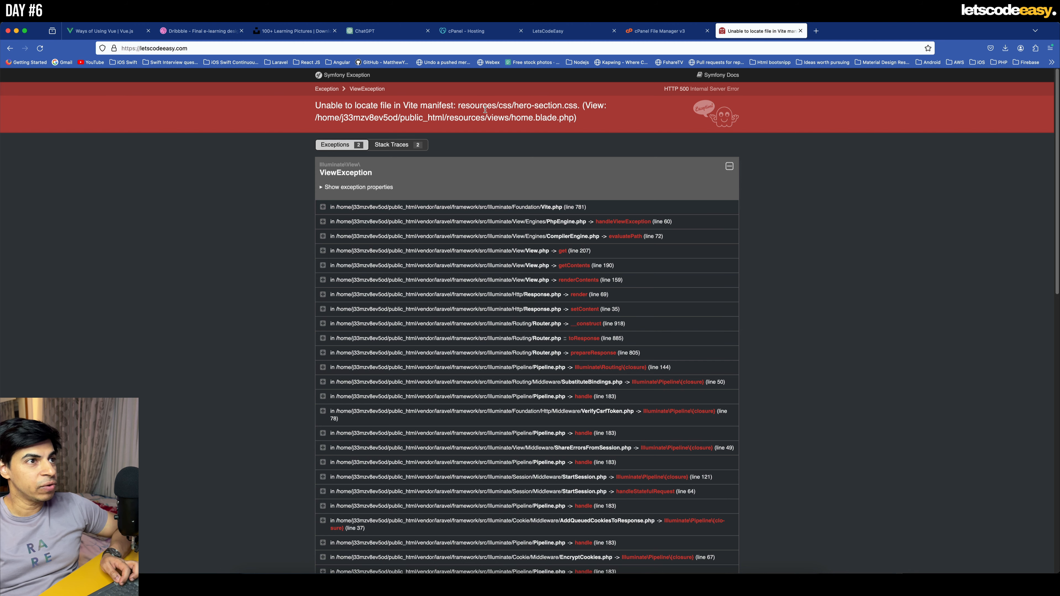
- Look through the built files in public_html/public/build/assets in the File Manager
click(668, 33)
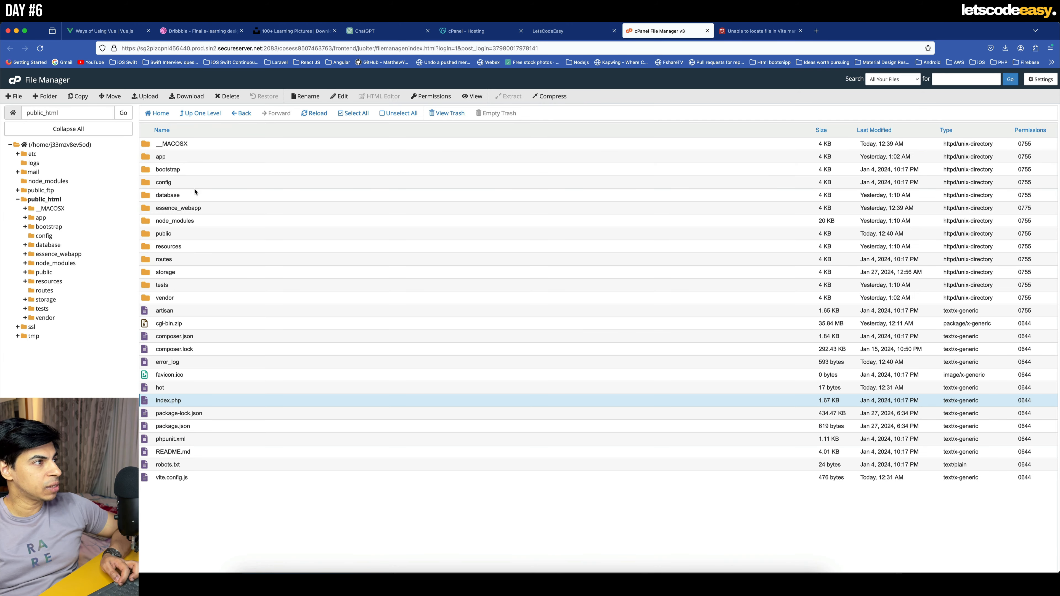
double_click(151, 235)
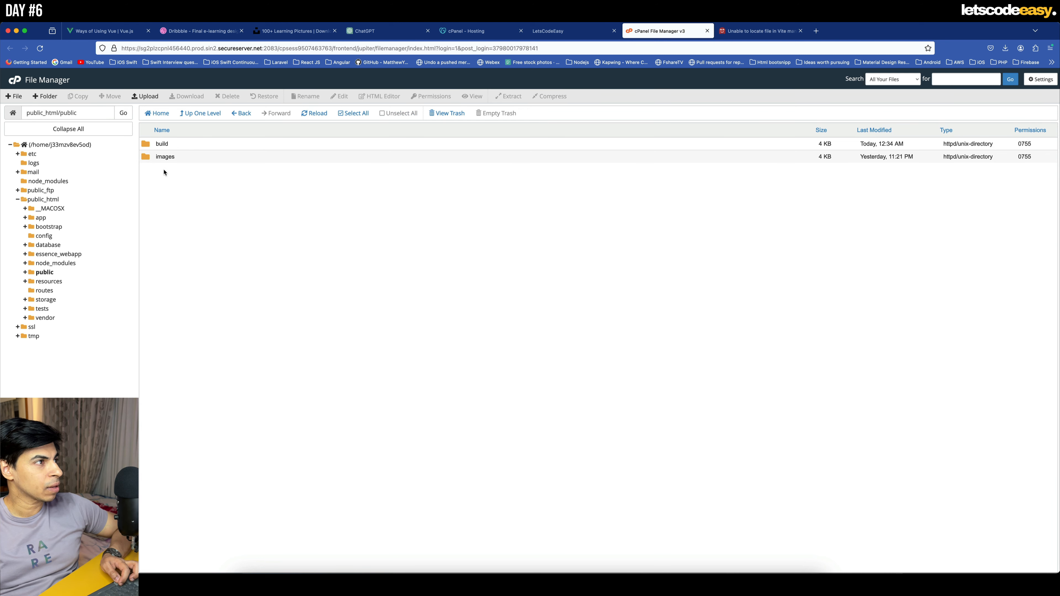
double_click(148, 147)
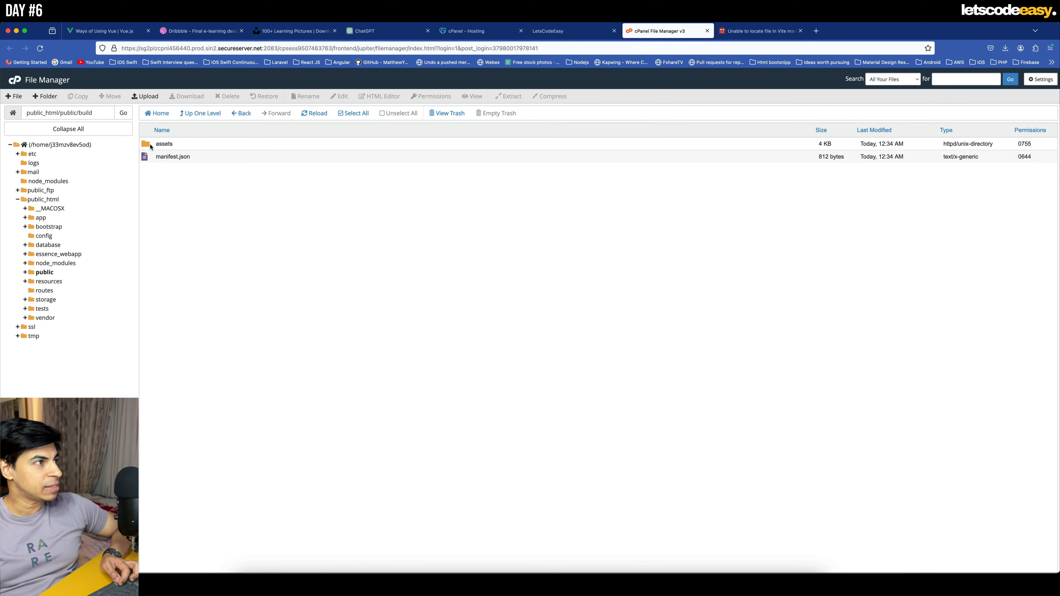
double_click(150, 145)
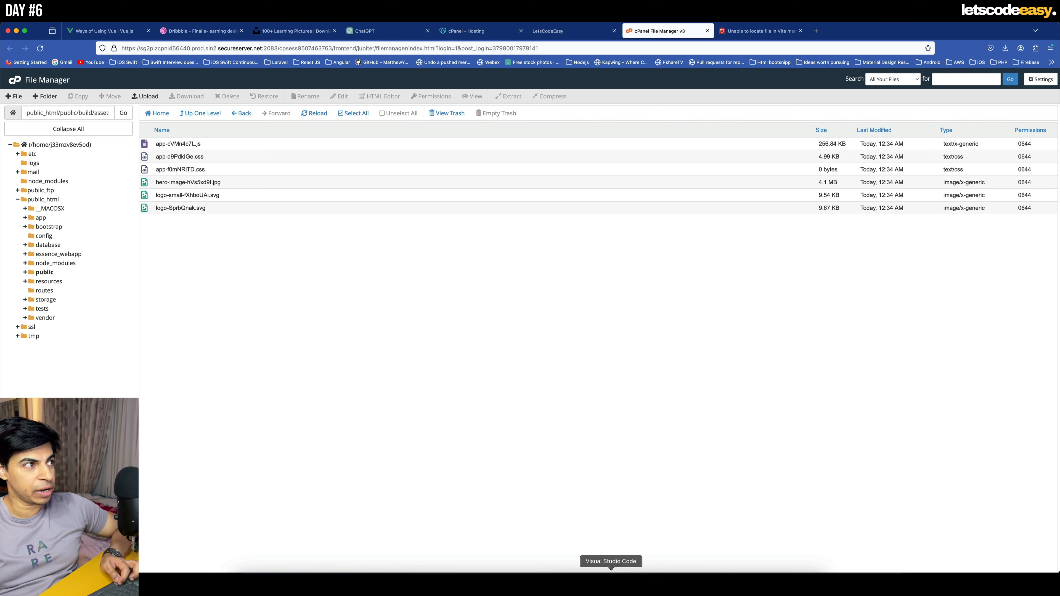
- Switch to Visual Studio Code and open home.blade.php from the resources/views folder
click(611, 584)
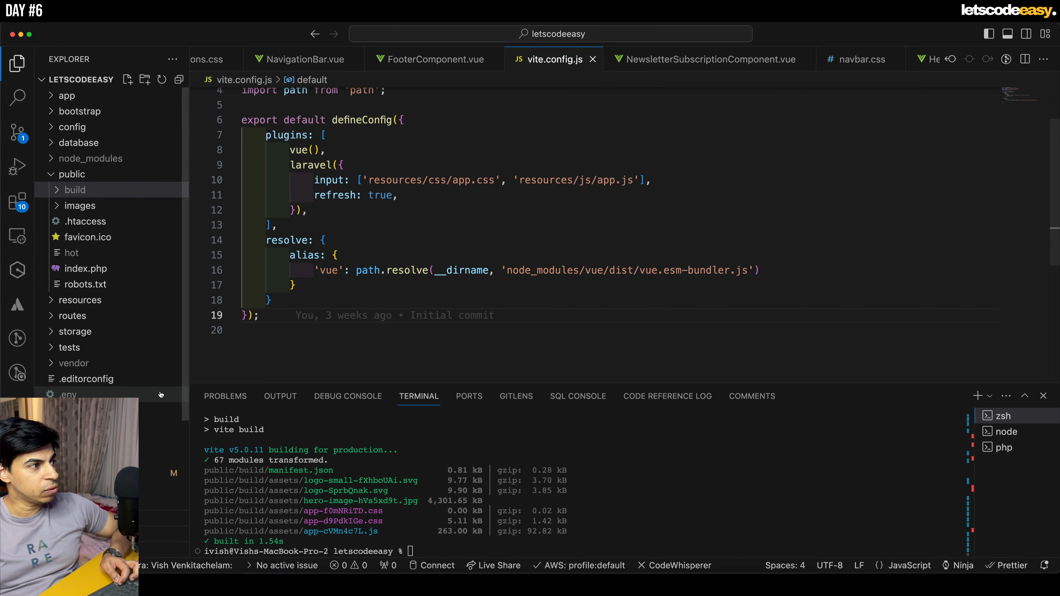
scroll(161, 395, down, 5)
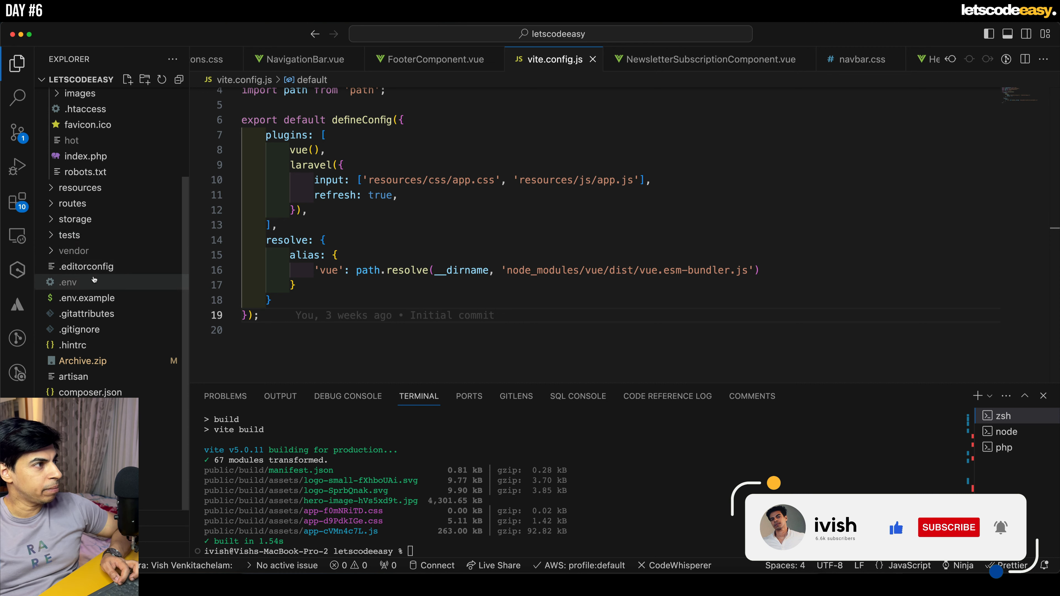
scroll(94, 279, up, 2)
click(63, 260)
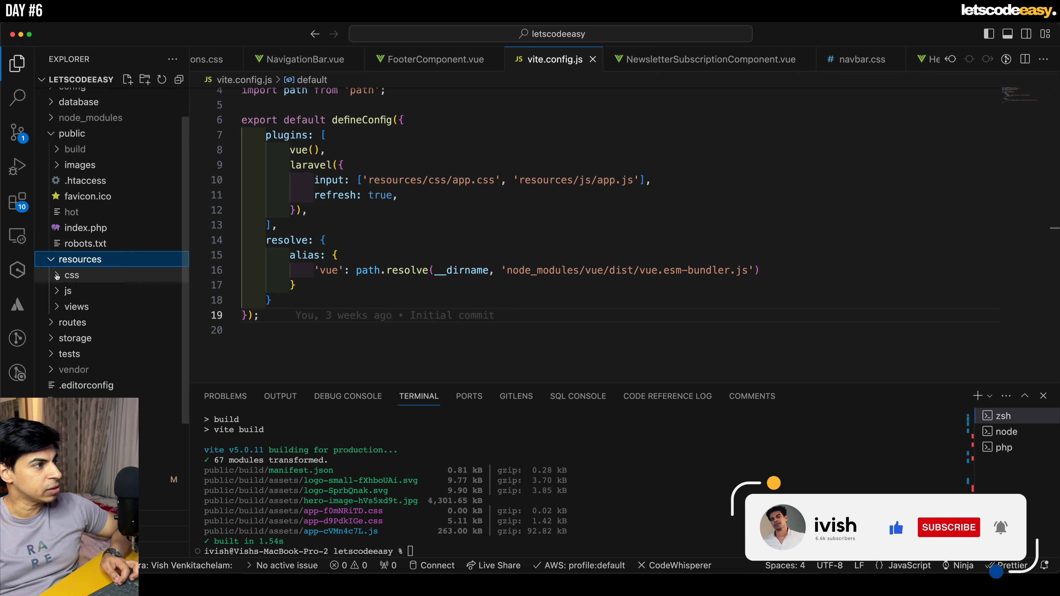
click(77, 306)
click(105, 323)
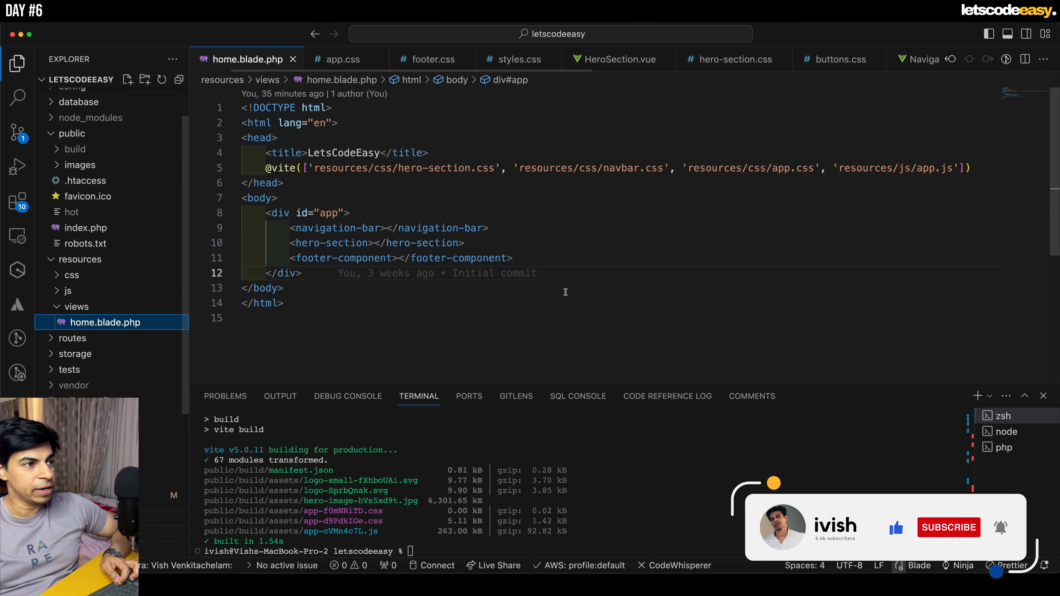
click(539, 227)
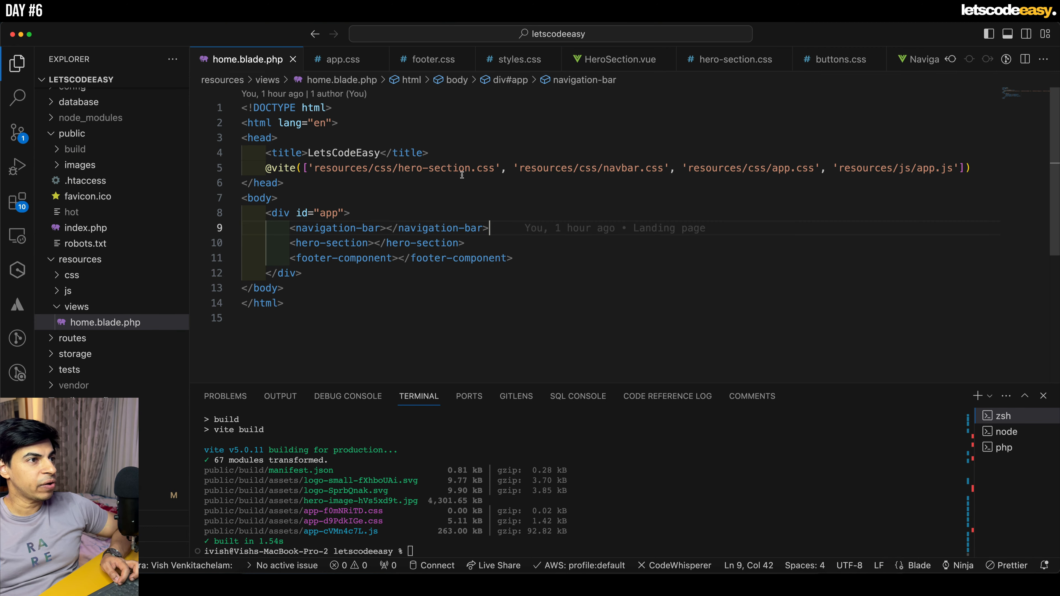
click(408, 168)
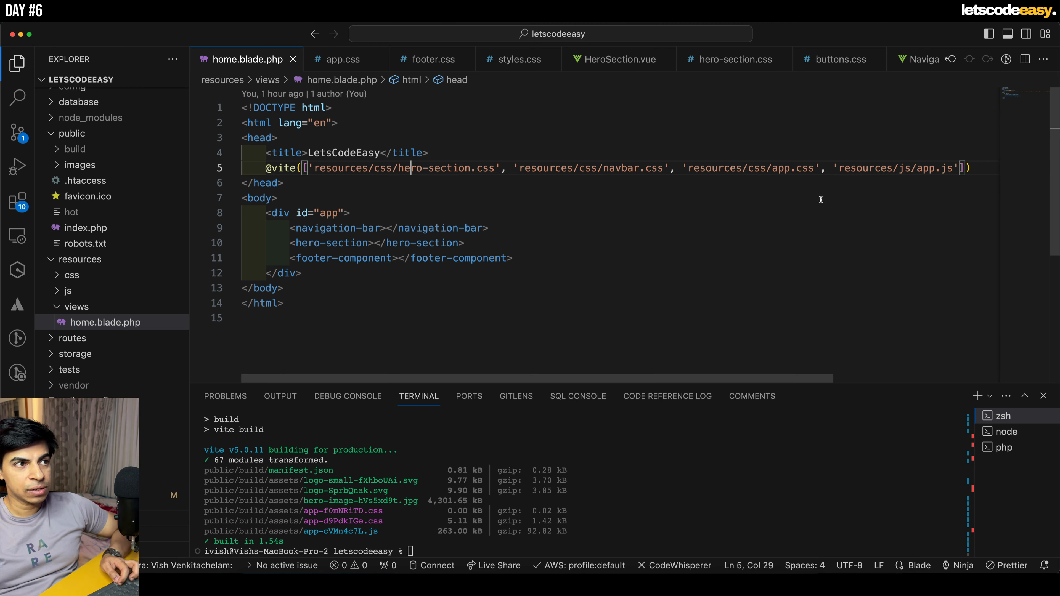
click(805, 170)
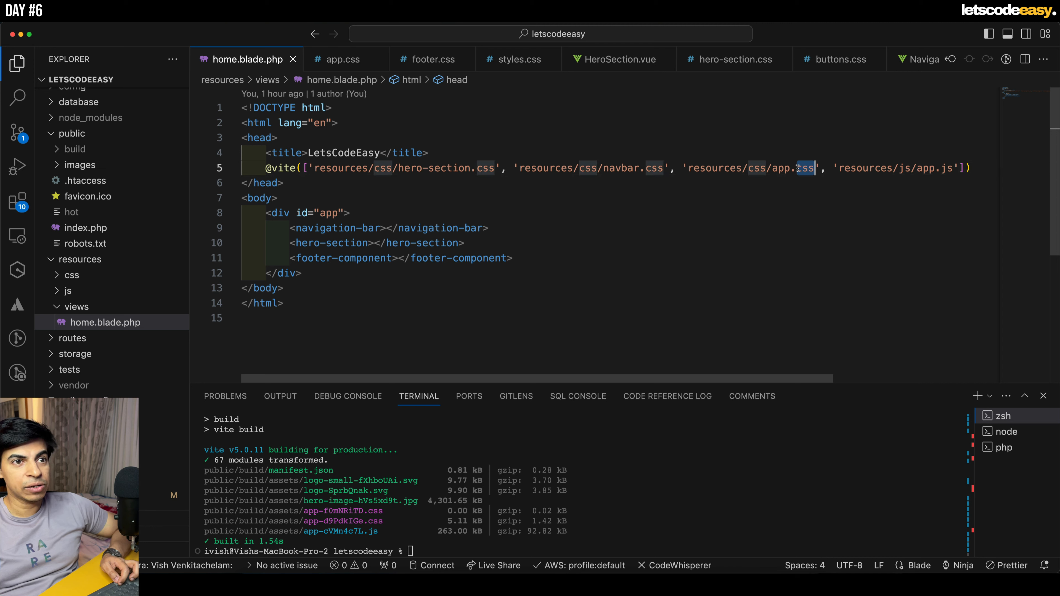
click(779, 169)
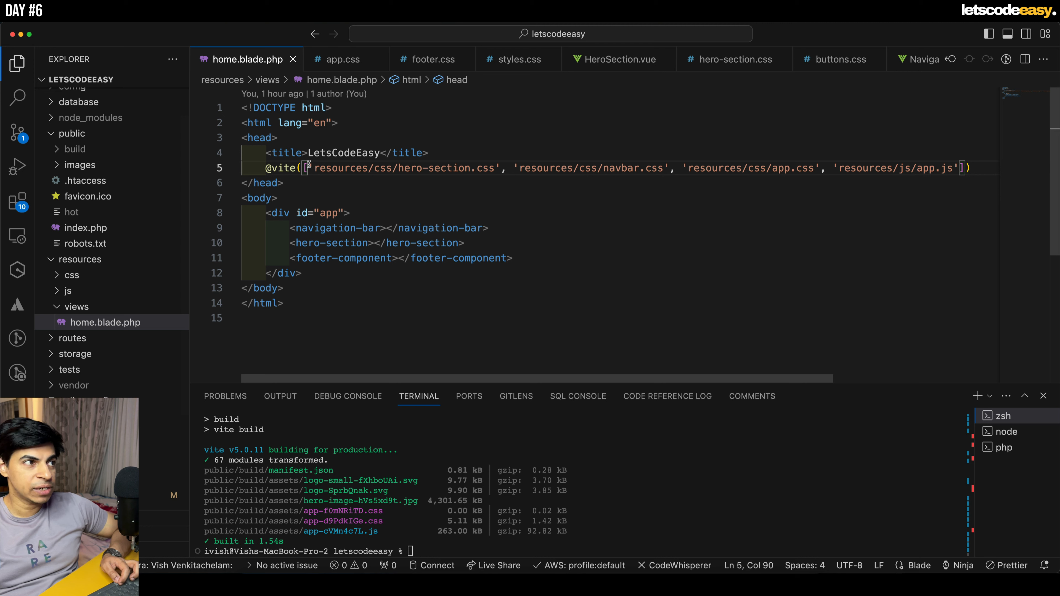
shift+click(677, 169)
key(BackSpace)
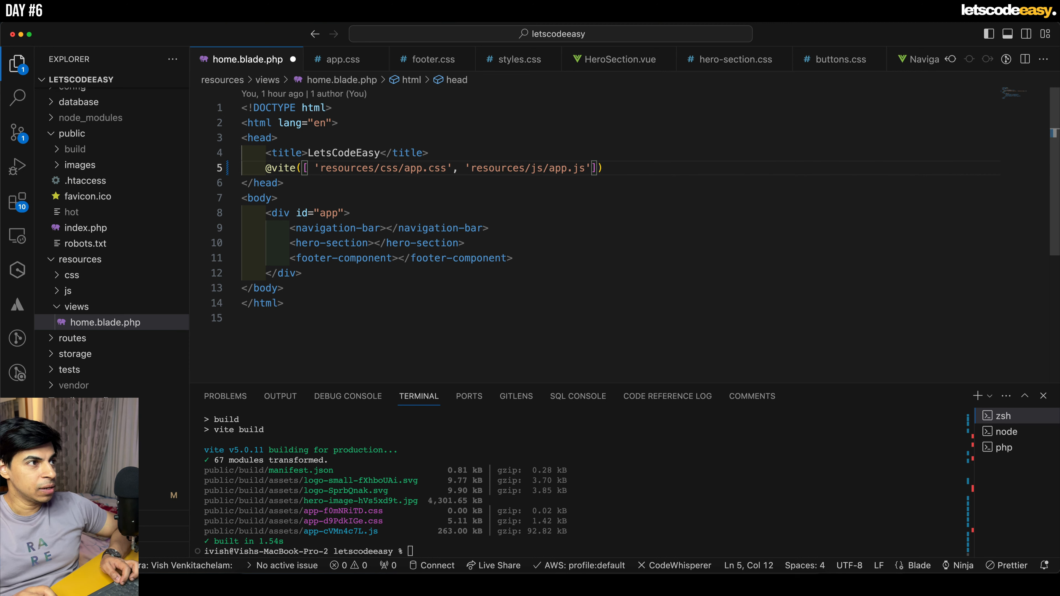
key(super+s)
click(517, 184)
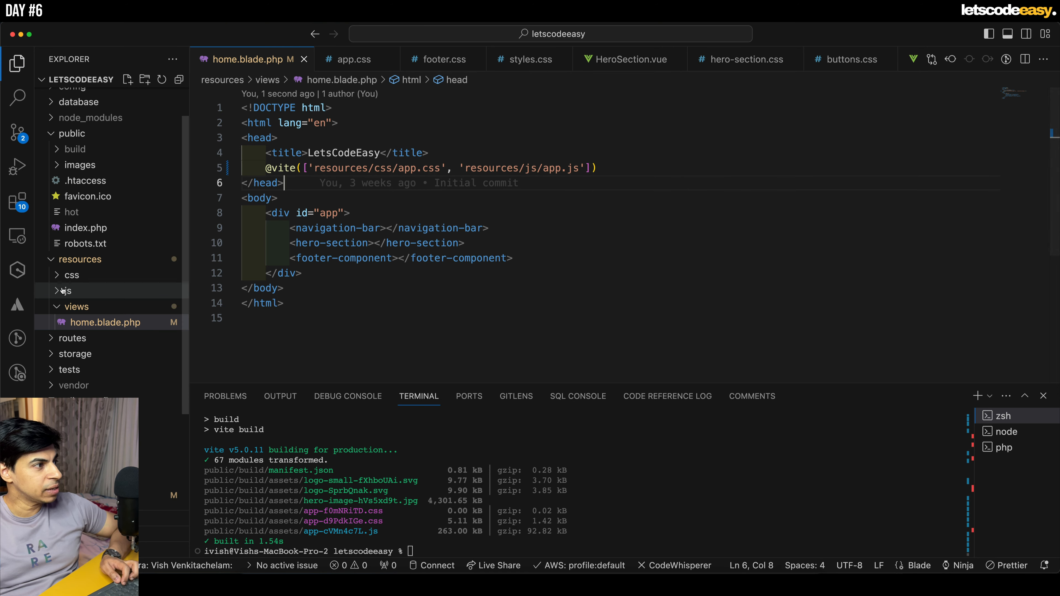
- Check the stylesheet imports in resources/css/app.css, then close that file and return to home.blade.php
click(67, 275)
click(84, 291)
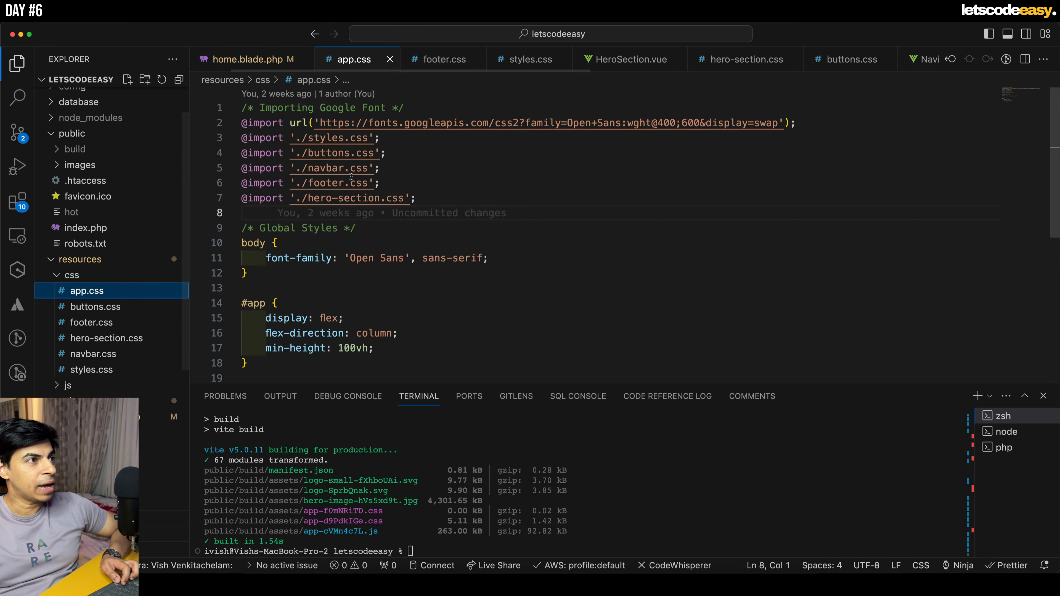
click(390, 59)
click(528, 218)
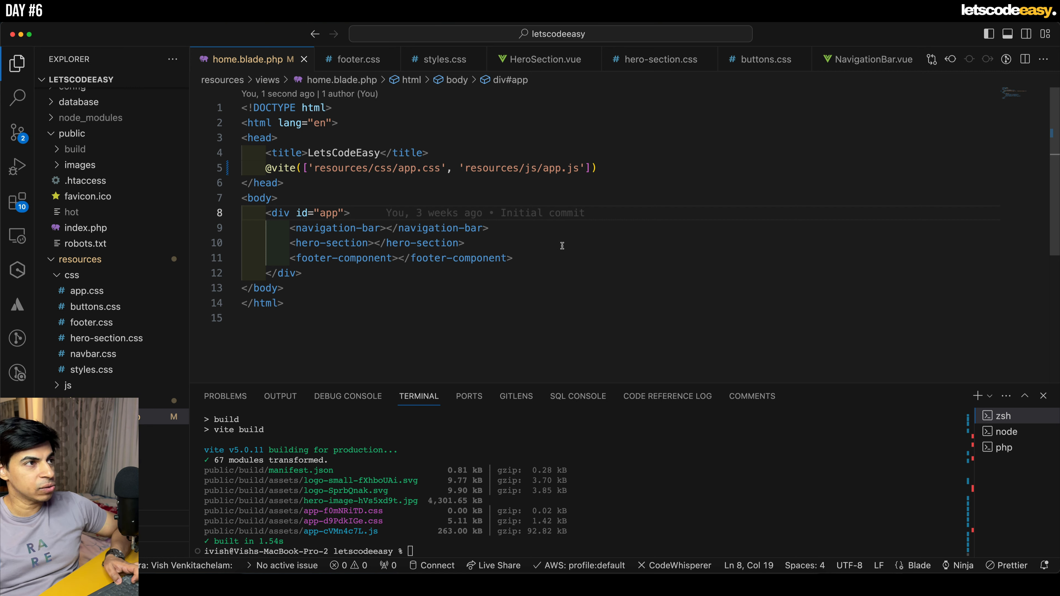
- Switch to the cPanel File Manager in the browser and go up from build/assets to the public_html folder
key(super+Tab)
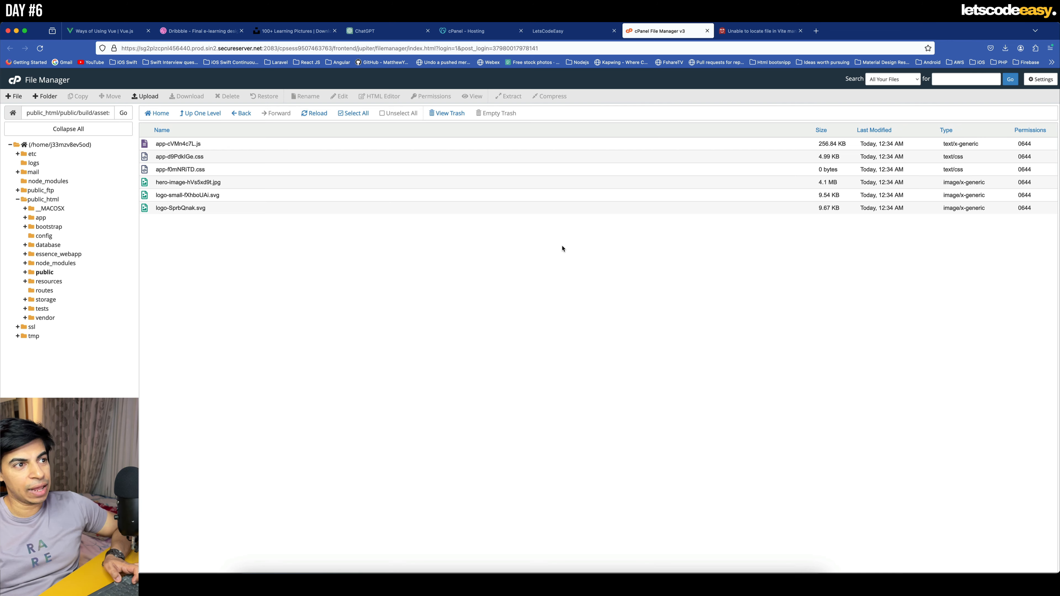
click(149, 97)
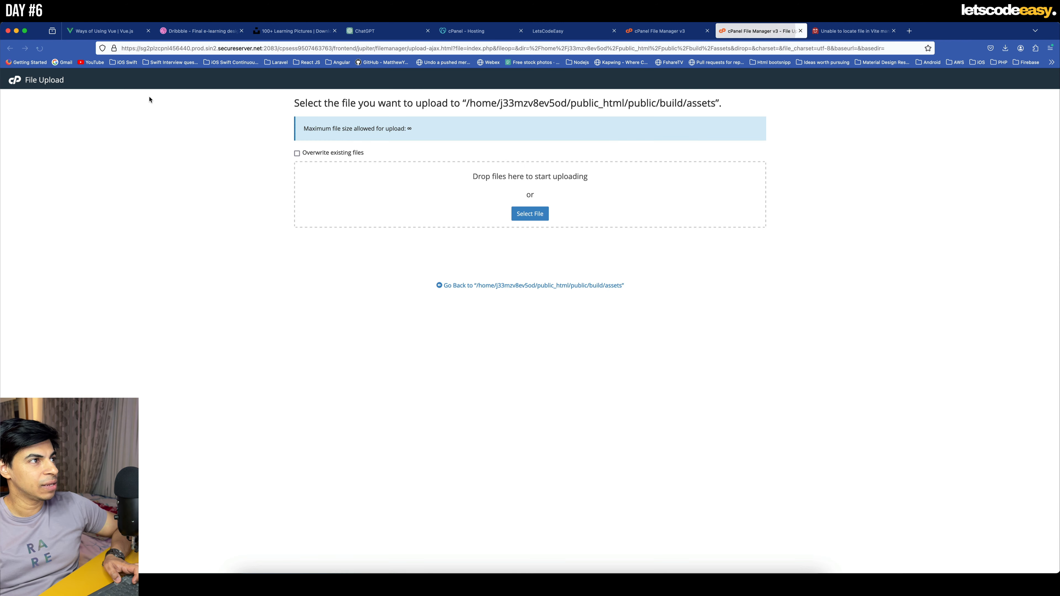
click(801, 30)
click(202, 114)
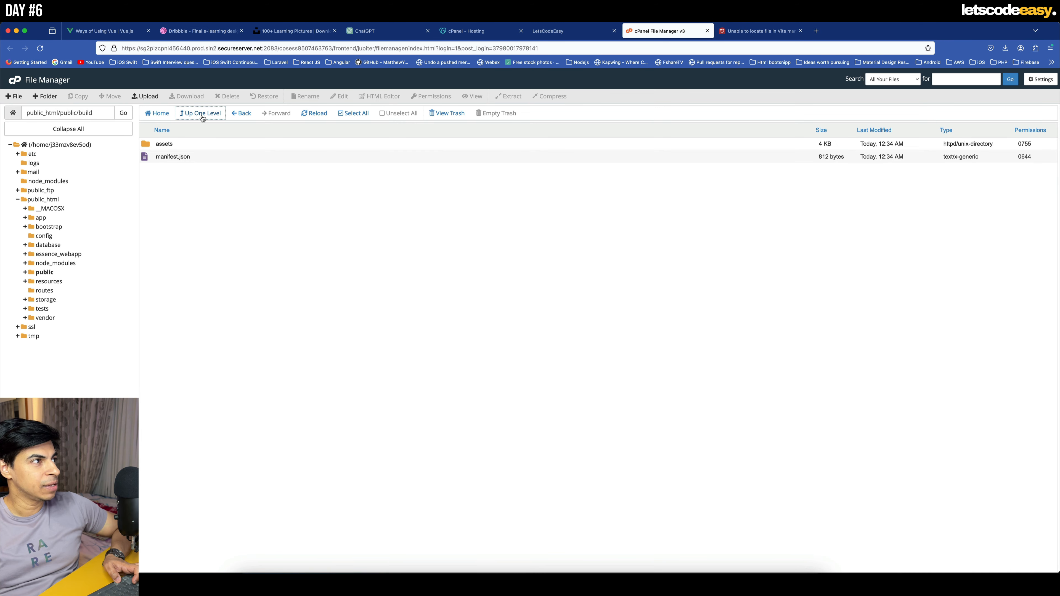
click(202, 113)
click(201, 113)
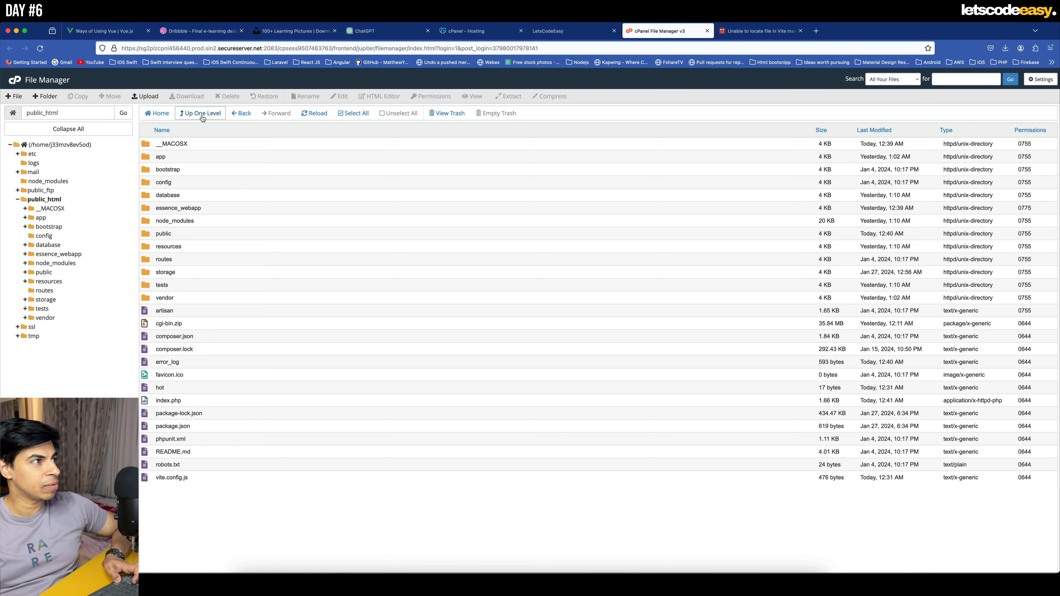
- Move everything in public_html to the trash except the essence_webapp folder and cgi-bin.zip
click(186, 145)
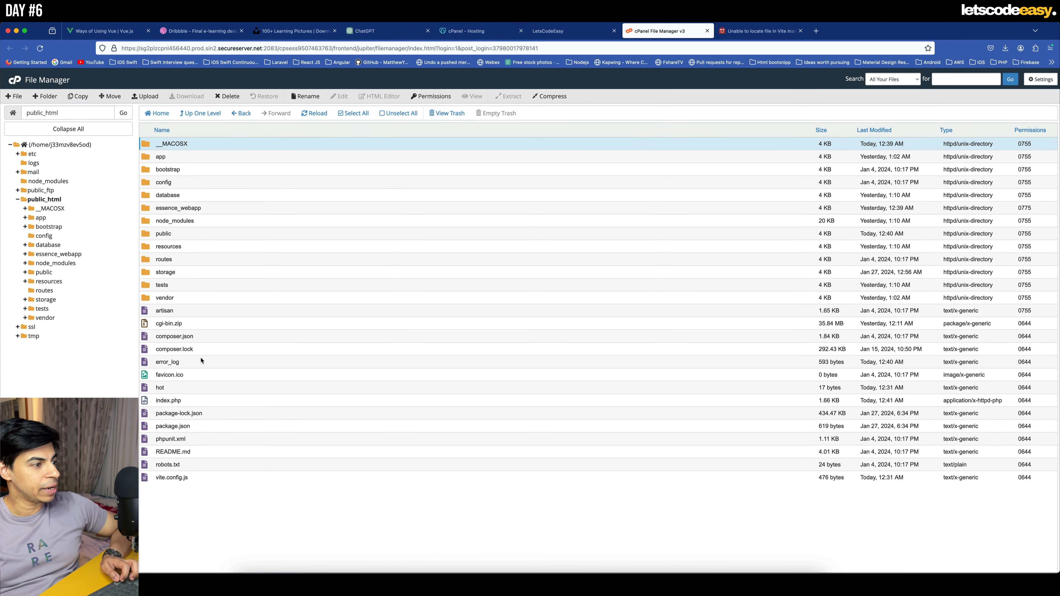
shift+click(187, 478)
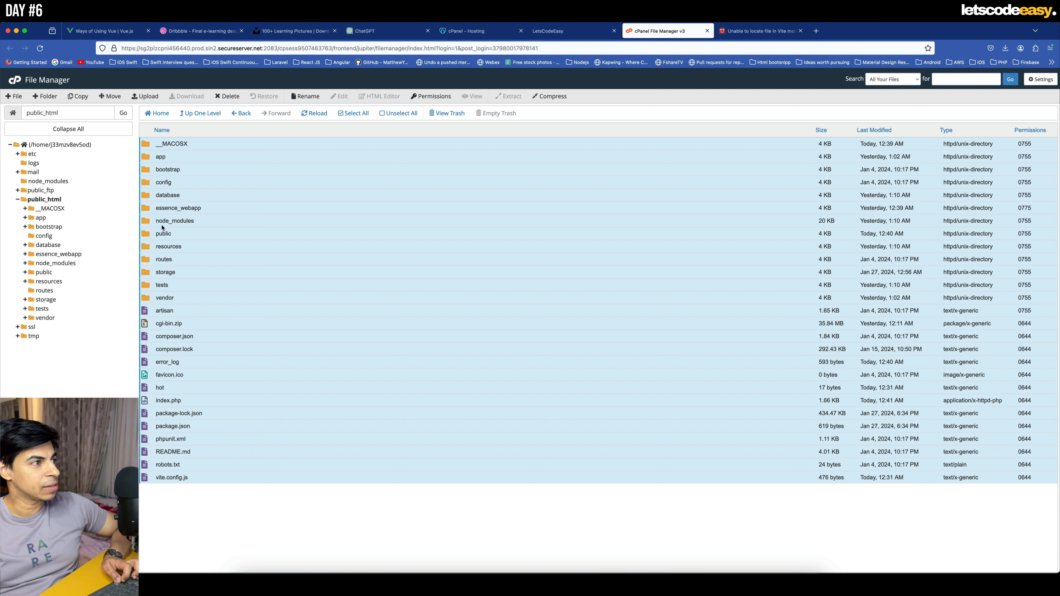
super+click(156, 208)
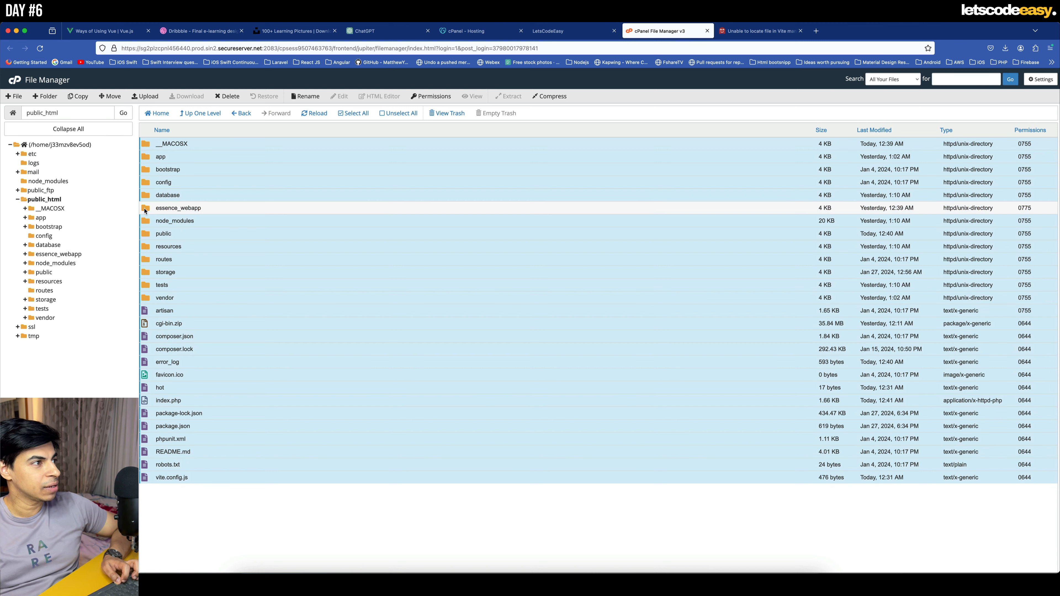
super+click(144, 326)
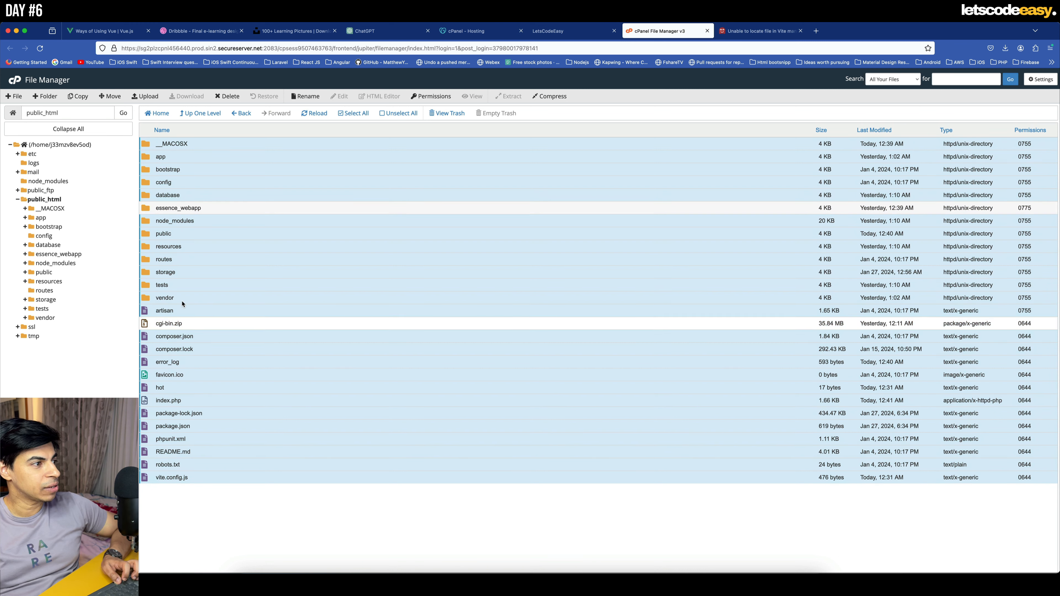
right_click(209, 260)
click(265, 318)
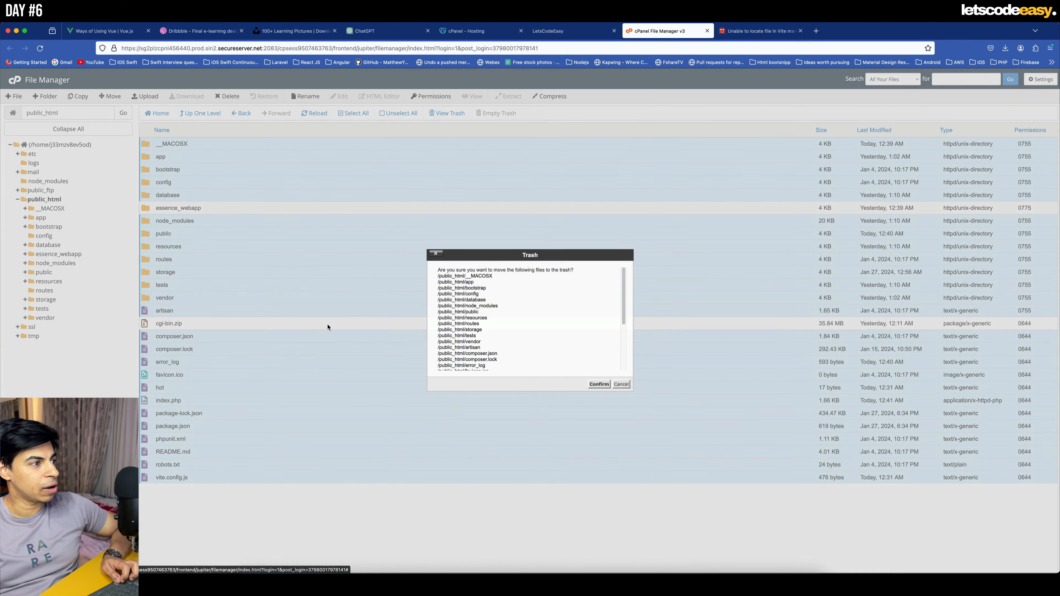
click(594, 388)
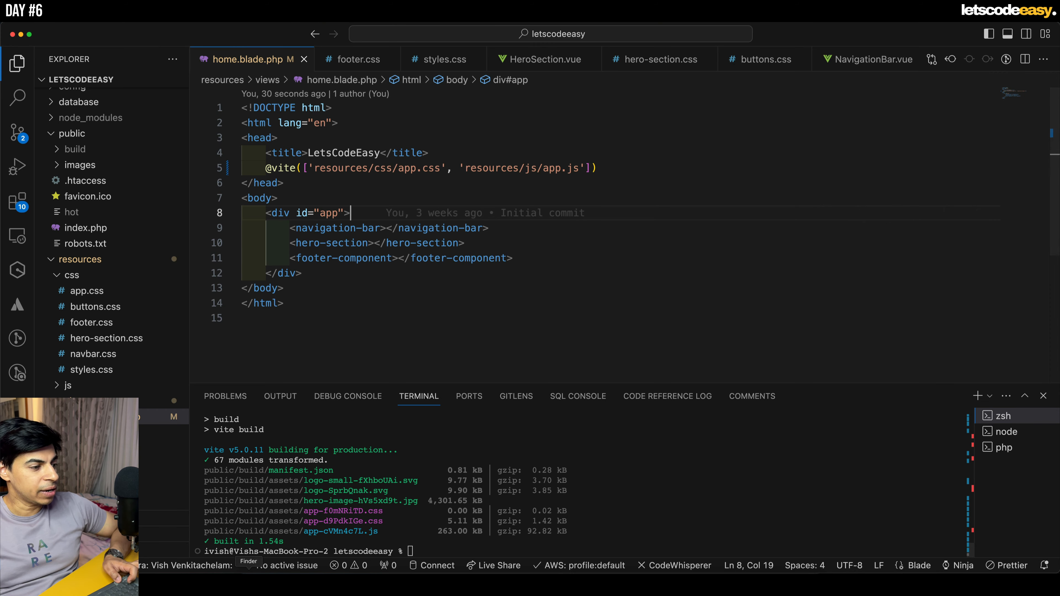
- Switch to Finder and move the old Archive.zip in the local letscodeeasy folder to the bin
click(248, 581)
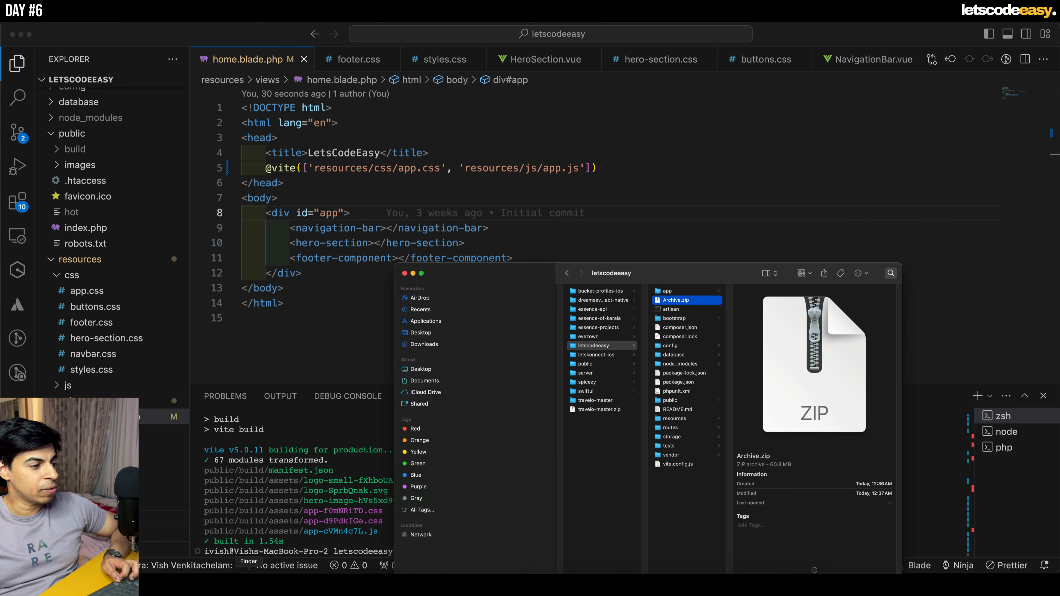
right_click(676, 300)
click(709, 334)
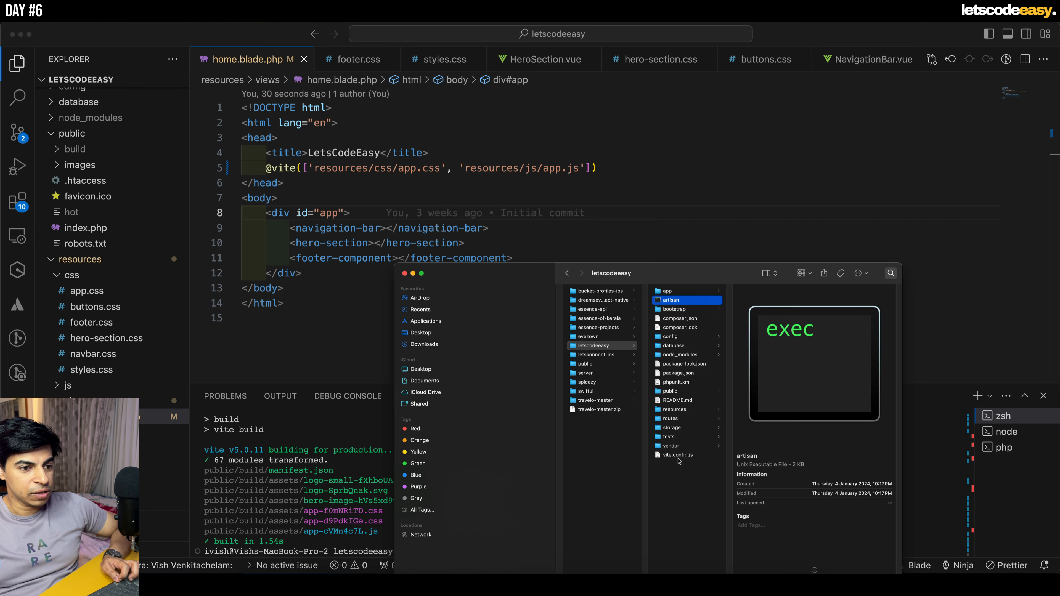
- Compress all files and folders from app to vite.config.js in the letscodeeasy folder into a new zip archive
click(678, 455)
shift+click(679, 292)
right_click(679, 310)
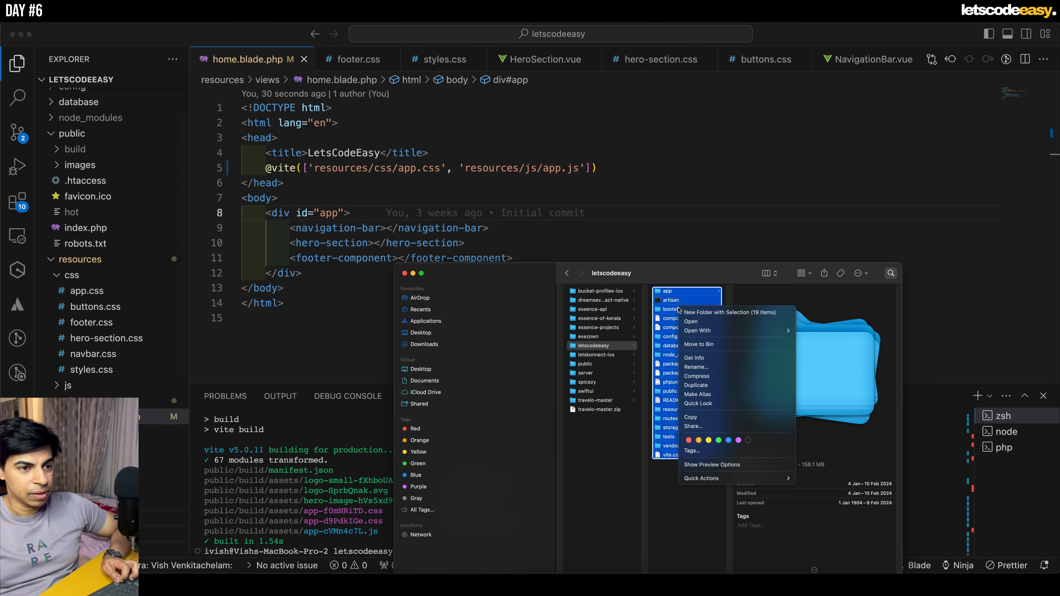
click(725, 377)
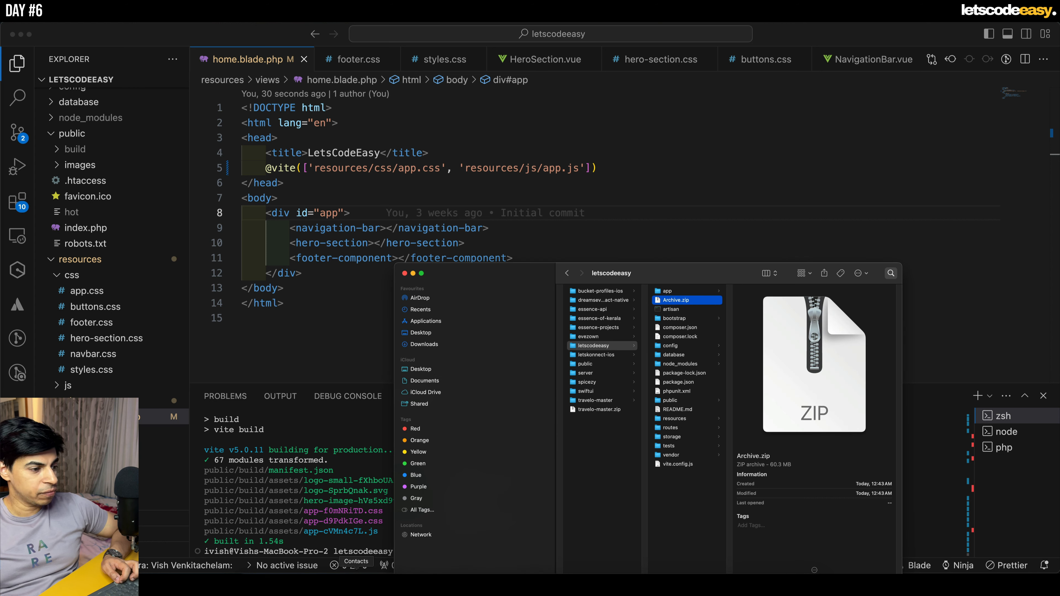
- Upload the new Archive.zip from Finder to public_html through the cPanel File Manager and close the upload page
click(329, 578)
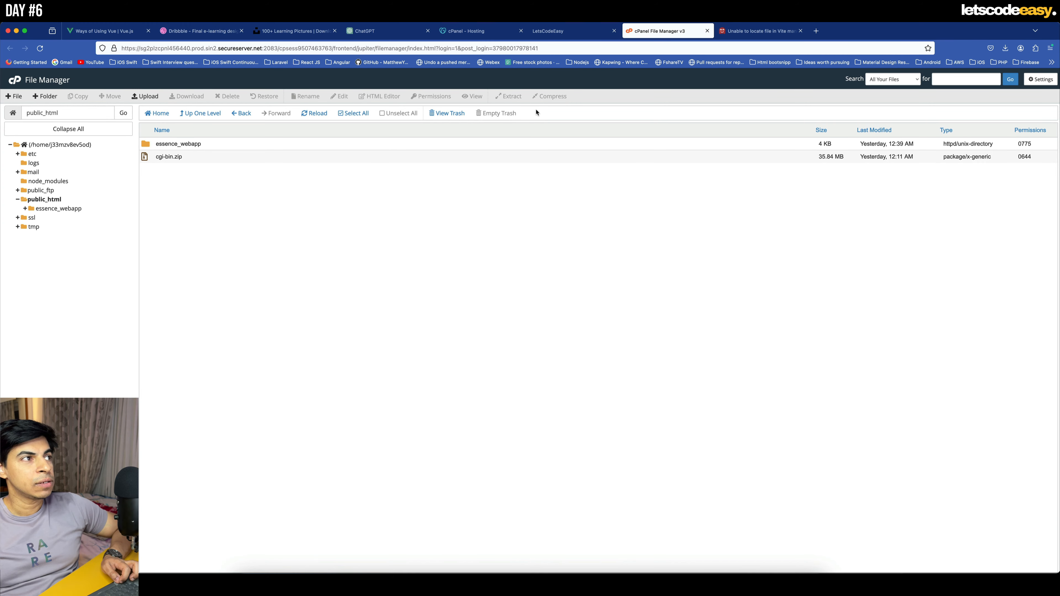
click(145, 97)
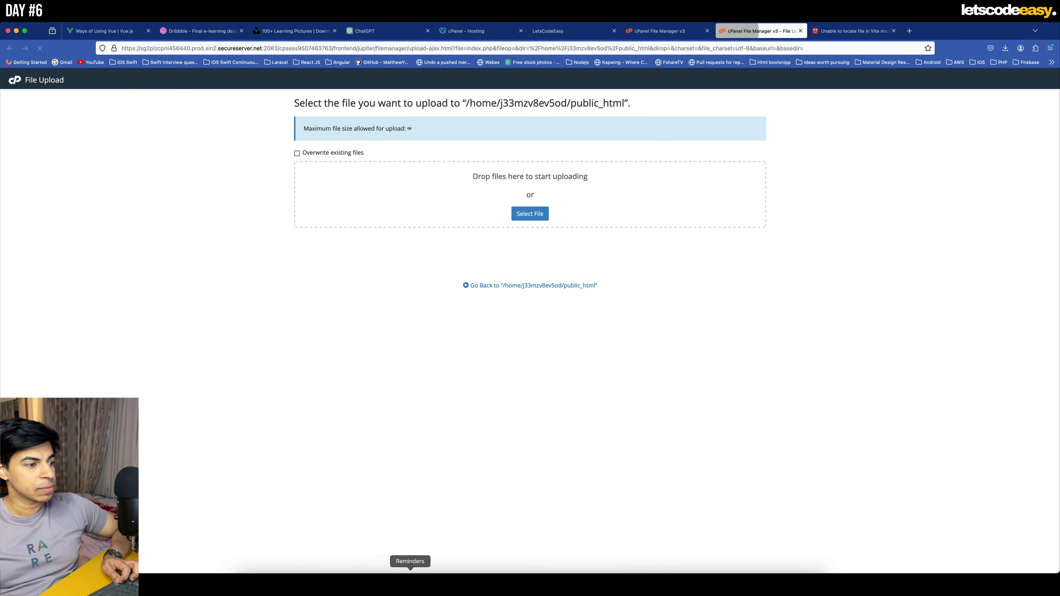
click(249, 581)
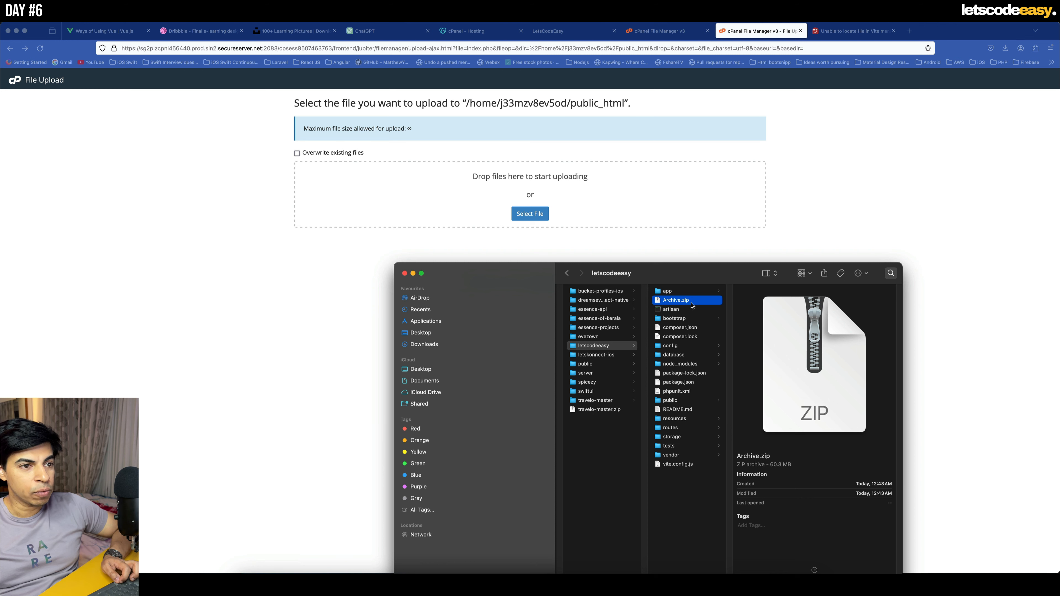
drag(680, 301, 577, 192)
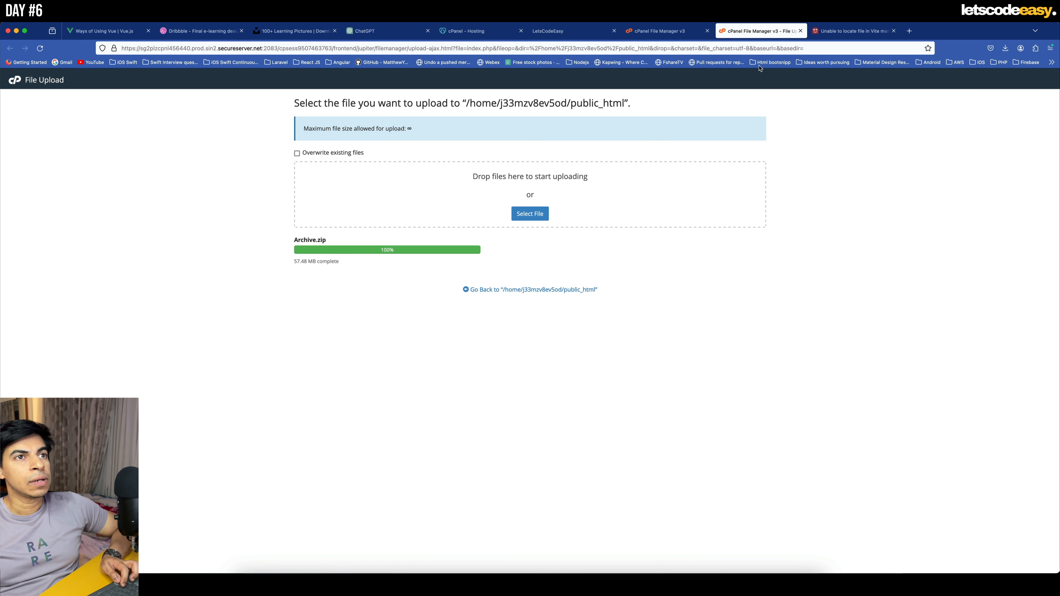
click(800, 31)
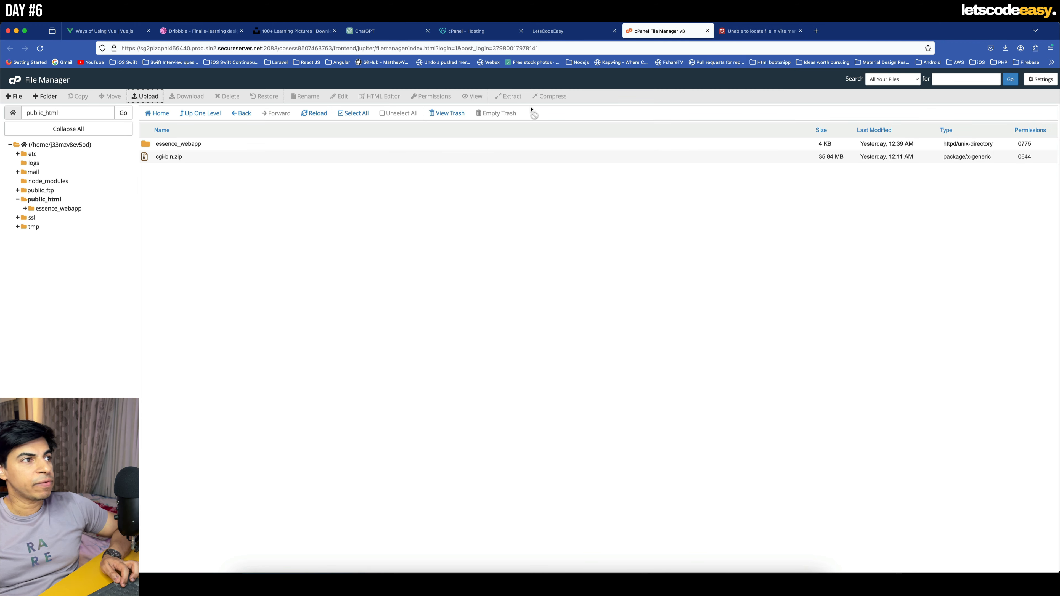
- Reload the public_html listing and extract Archive.zip into /public_html
click(312, 113)
right_click(153, 159)
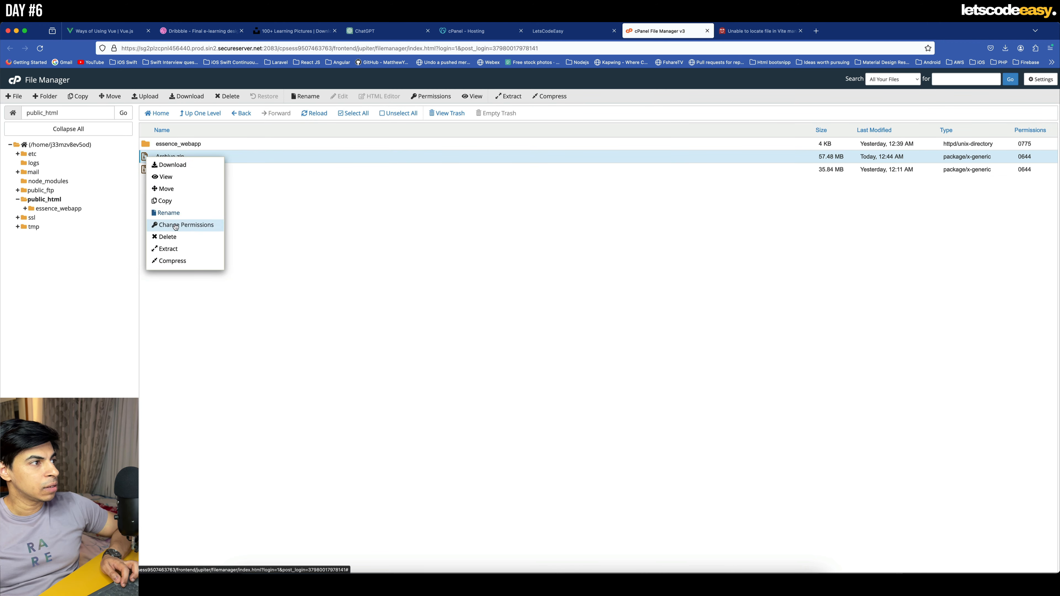
click(175, 247)
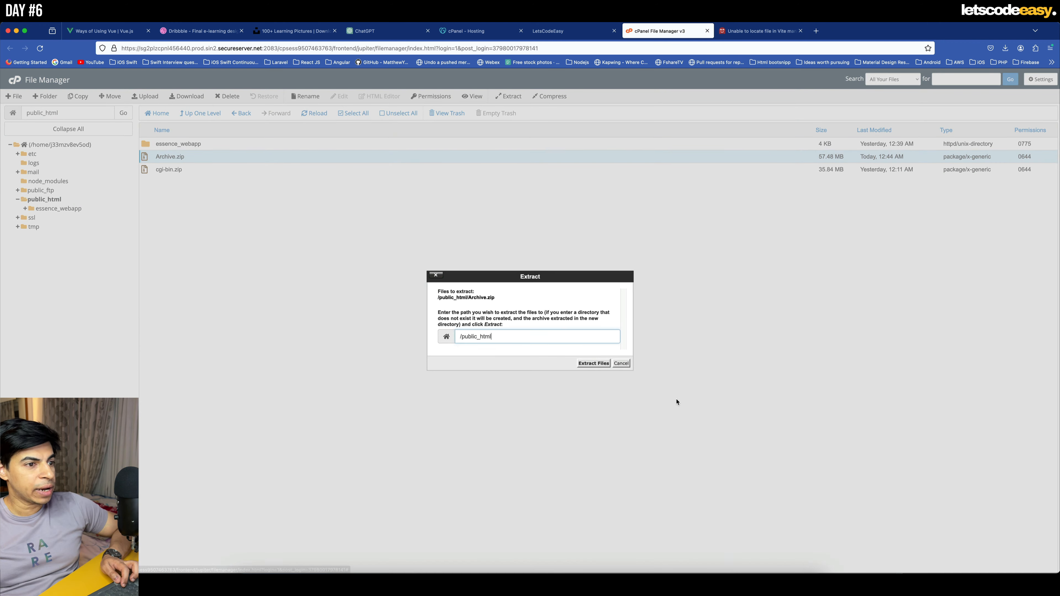
click(605, 364)
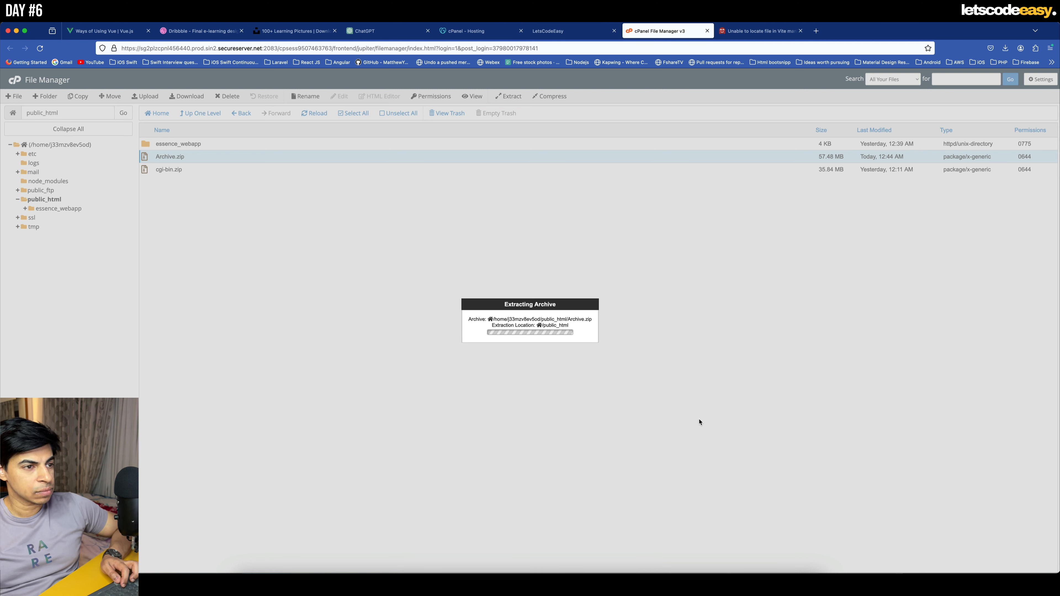
click(668, 408)
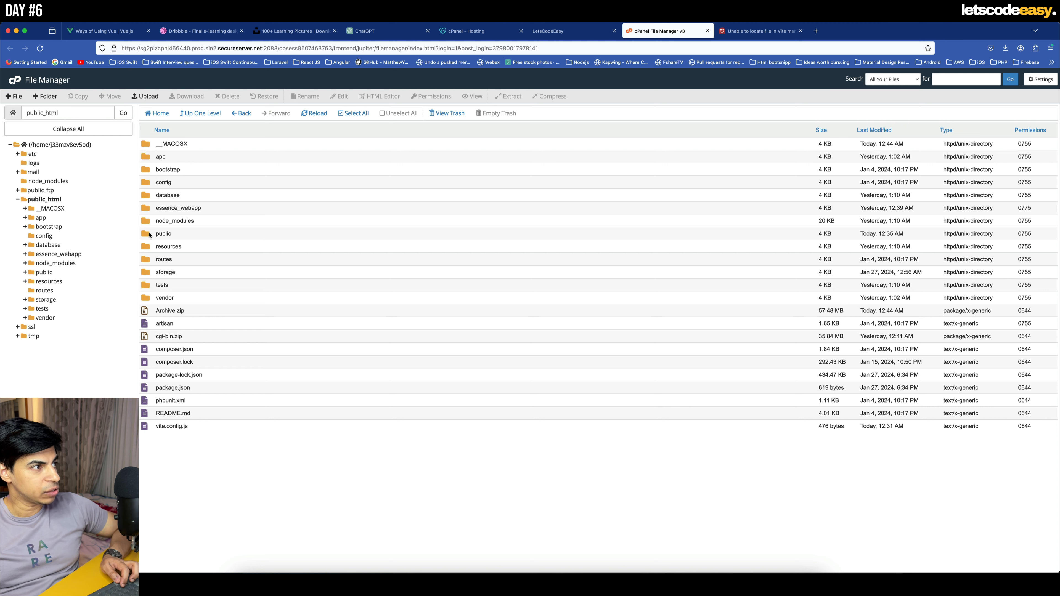
- Move Archive.zip in public_html to the trash
right_click(146, 310)
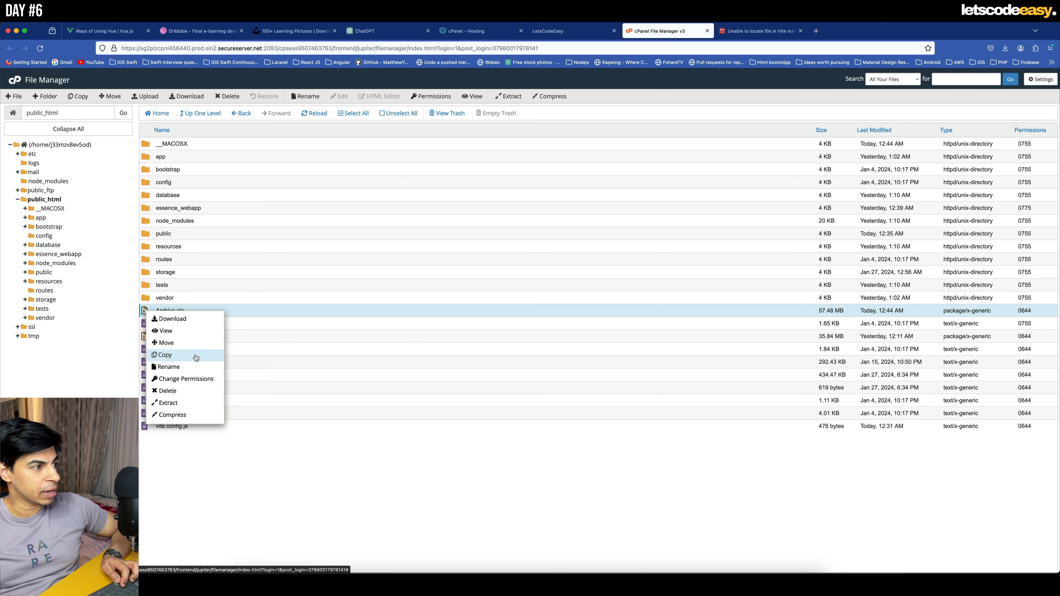
click(201, 390)
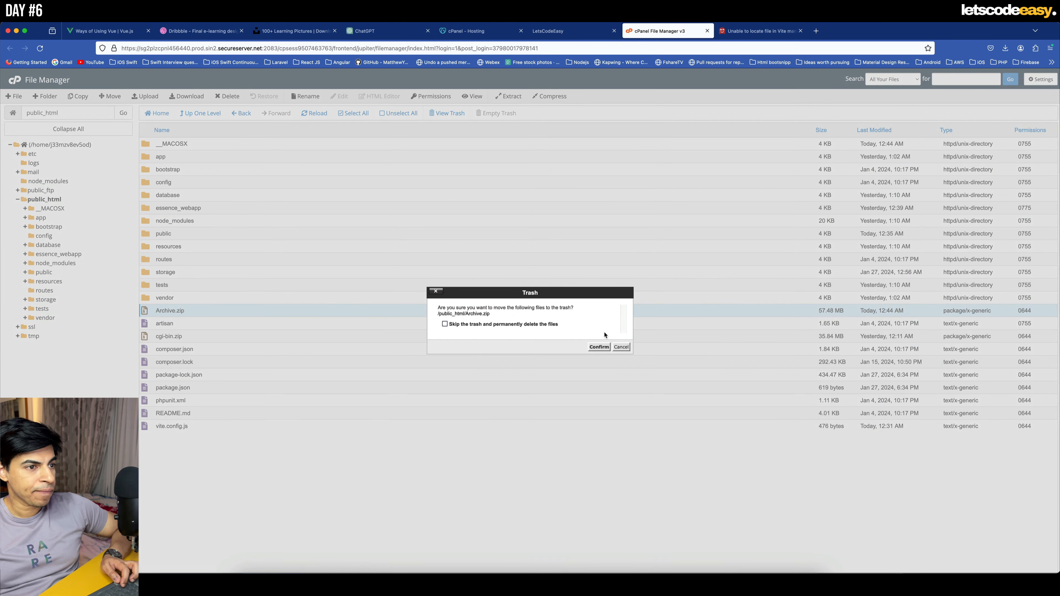
click(605, 347)
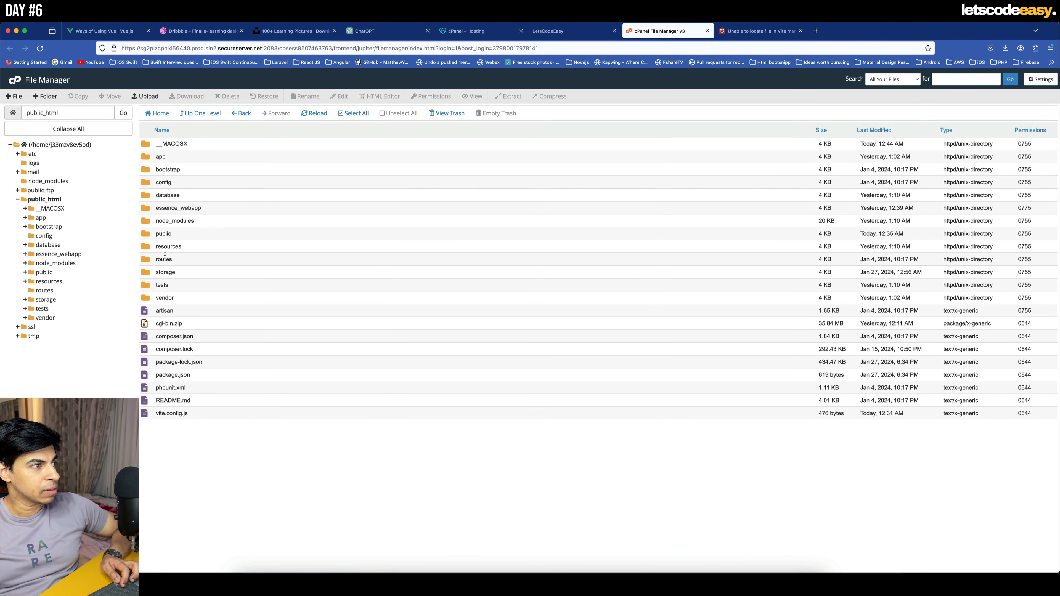
- Move favicon.ico, hot, index.php and robots.txt from the public folder to /public_html
double_click(147, 234)
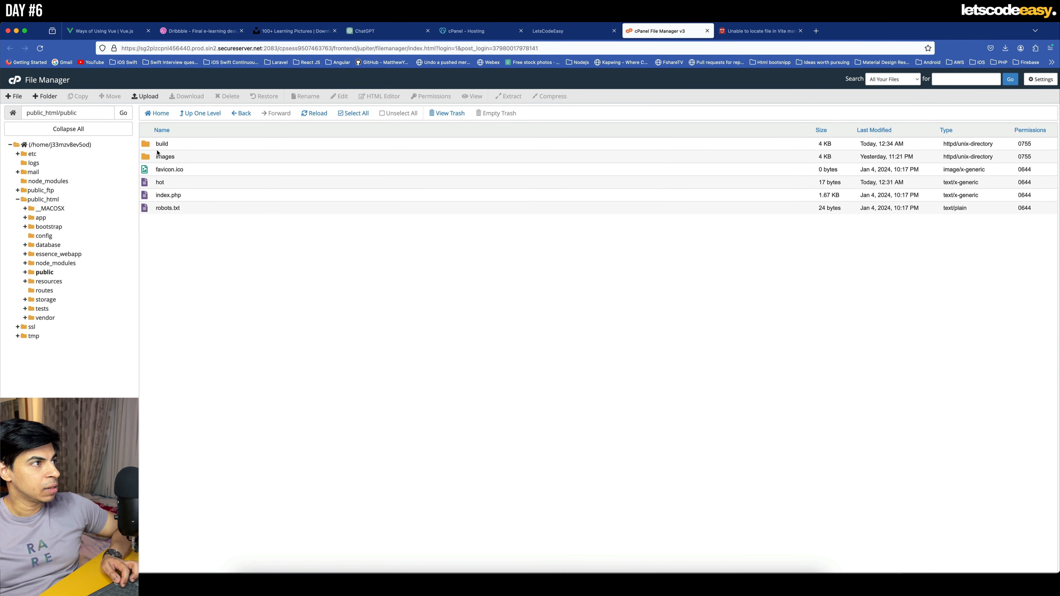
click(163, 170)
shift+click(166, 209)
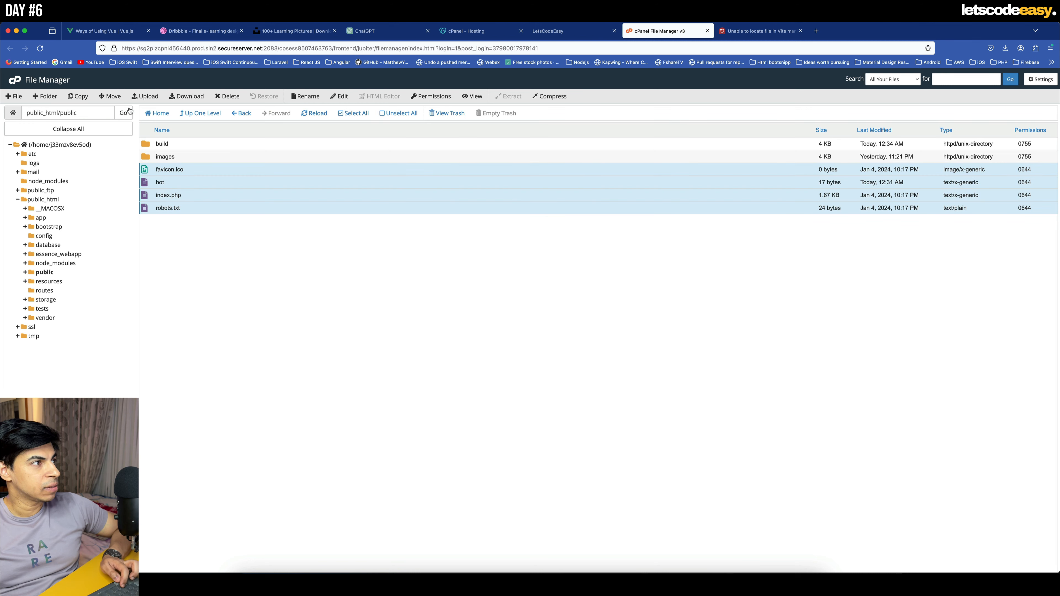
click(107, 97)
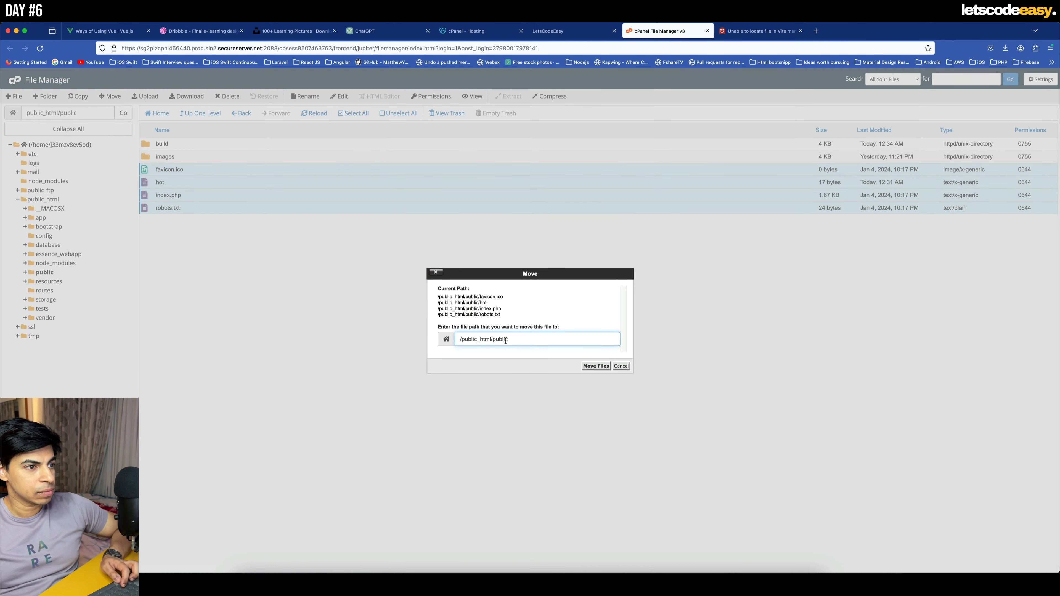
double_click(499, 340)
key(BackSpace)
key(BackSpace)
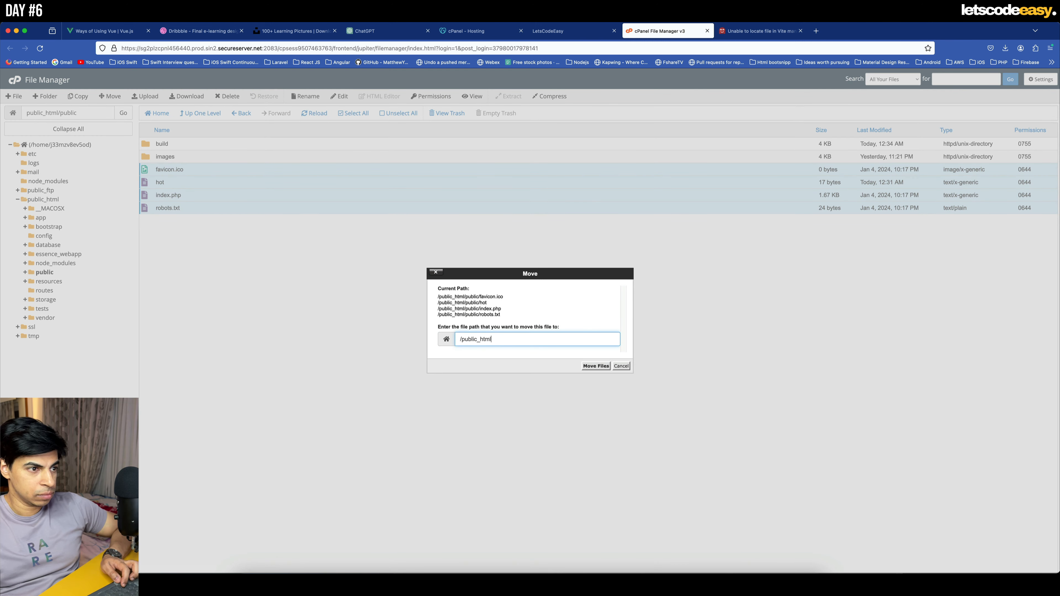
click(583, 367)
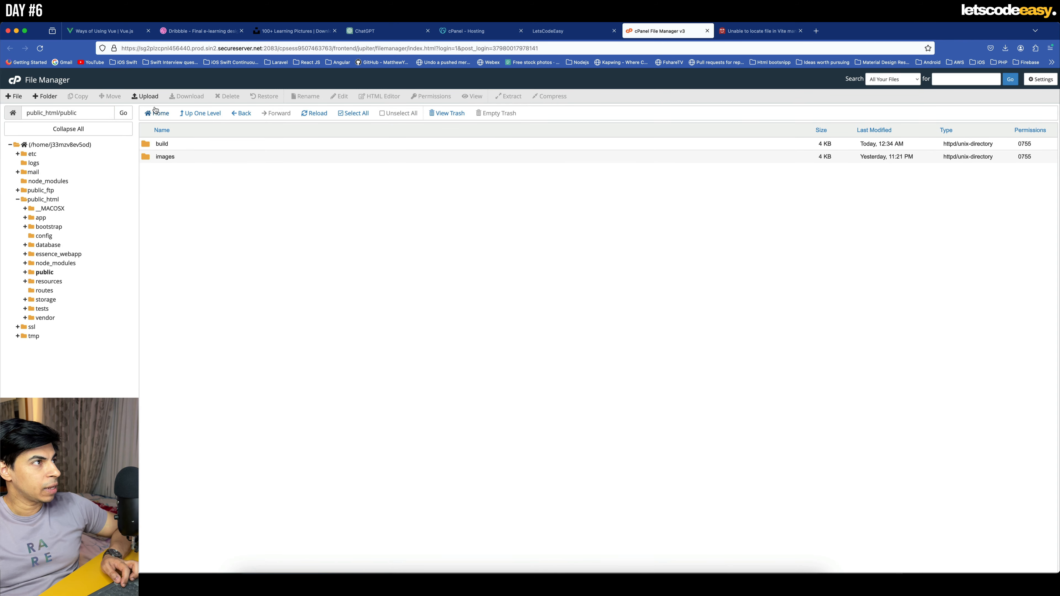
- In public_html's index.php, change the require paths to '/vendor/autoload.php' and '/bootstrap/app.php', then save and close the file
click(200, 116)
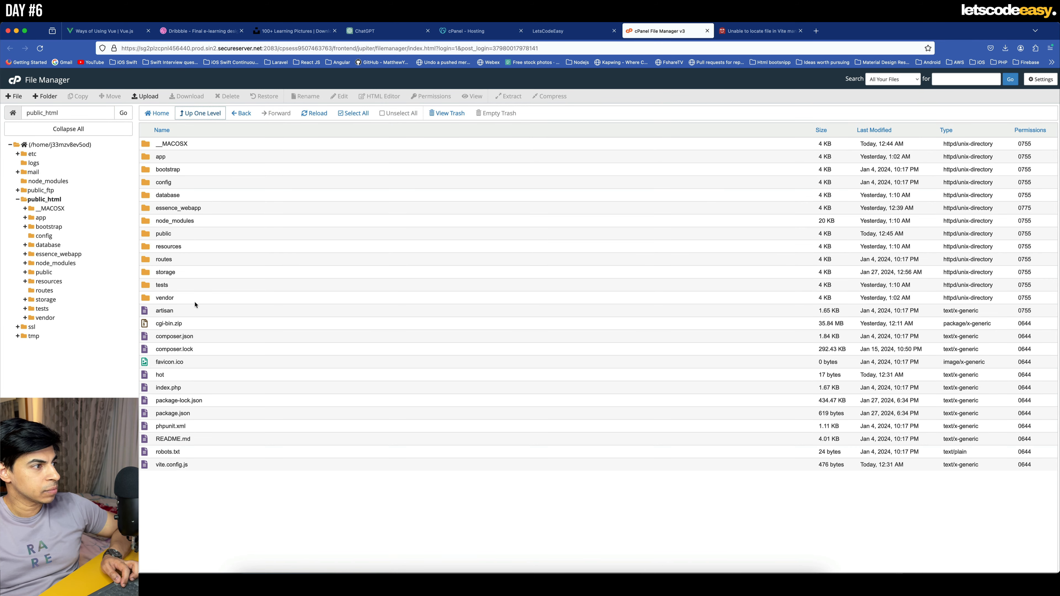
click(169, 388)
right_click(168, 388)
click(198, 422)
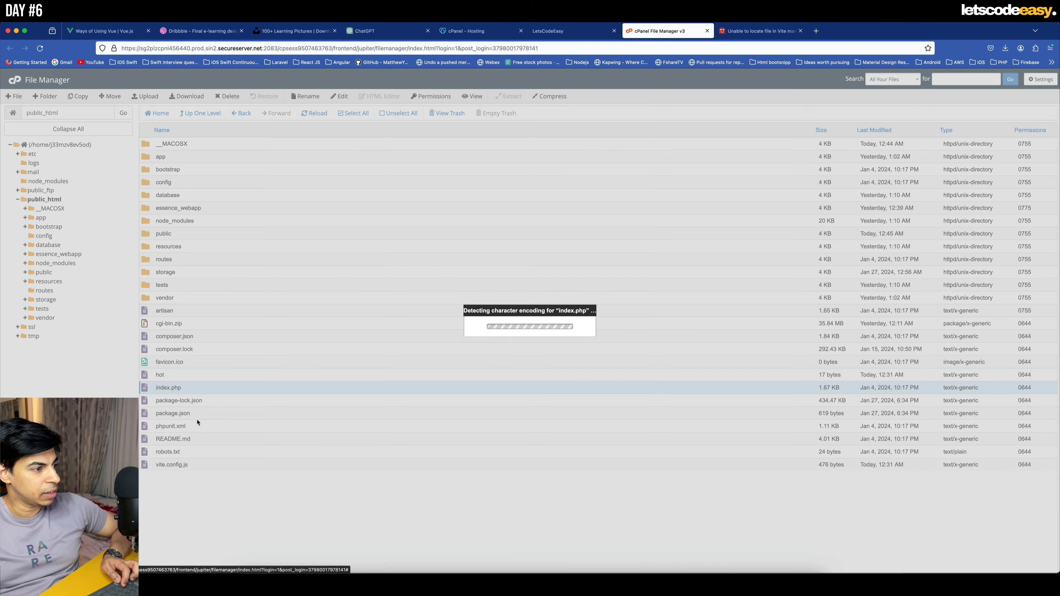
click(604, 385)
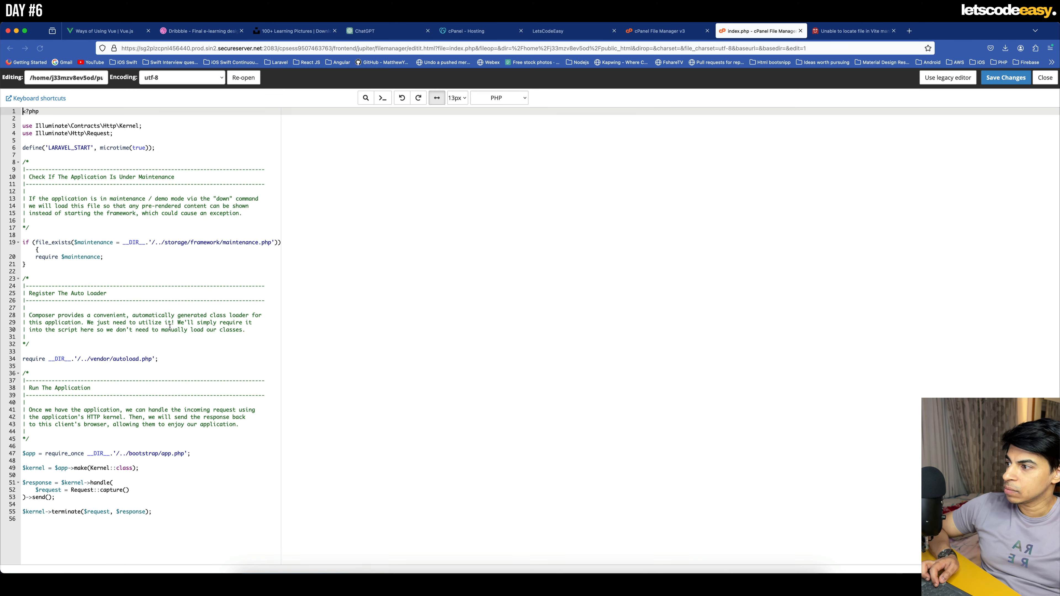
drag(89, 358, 78, 359)
key(BackSpace)
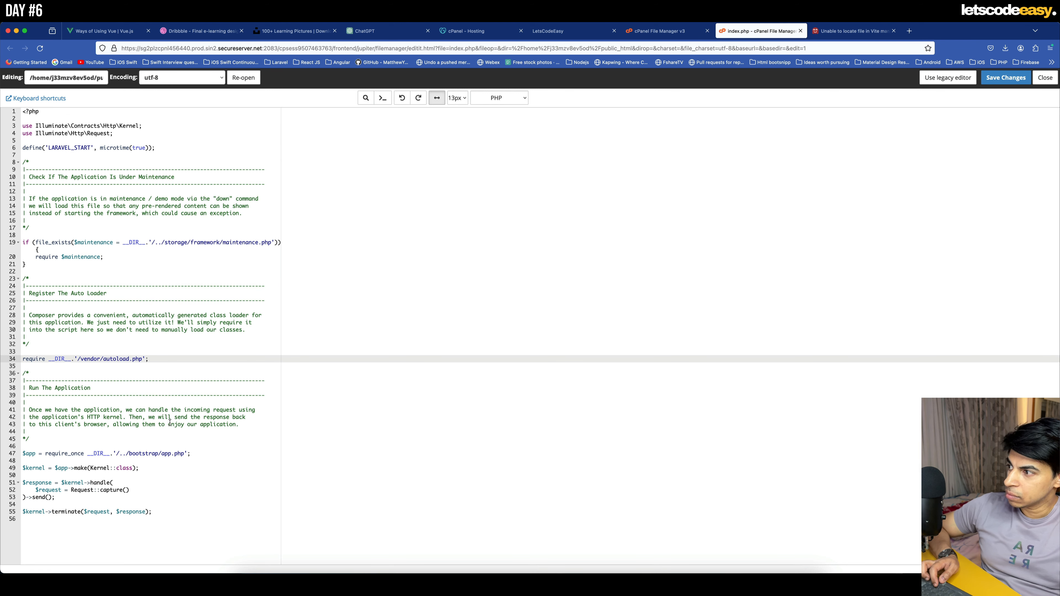
drag(125, 454, 119, 454)
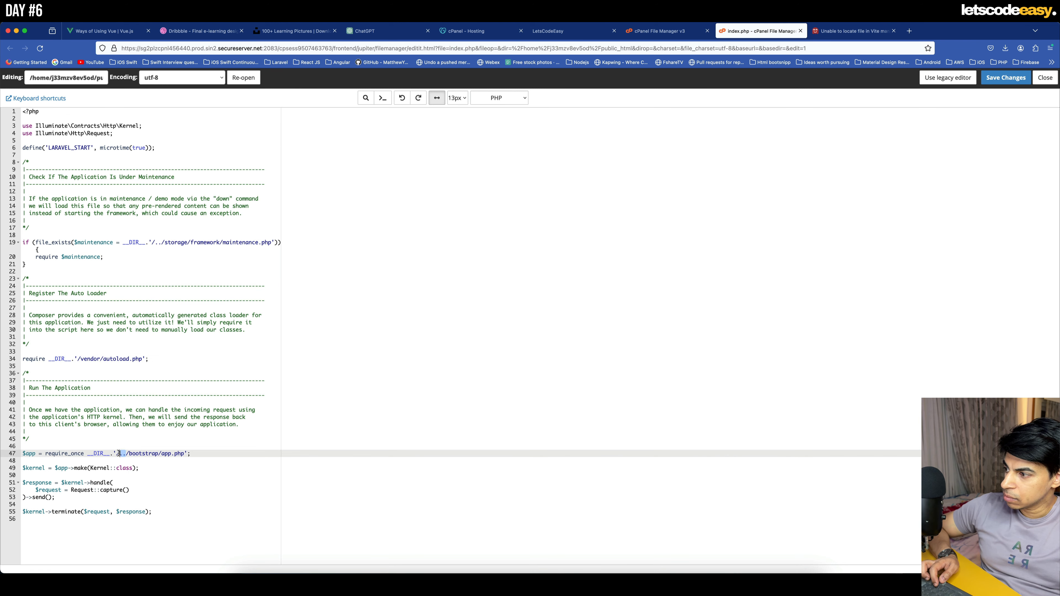
key(BackSpace)
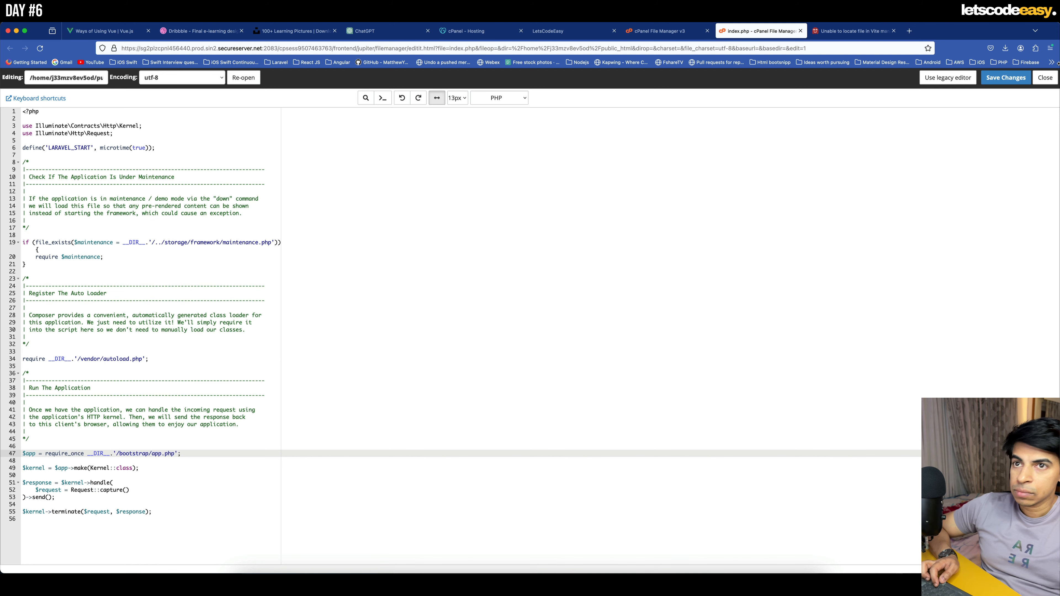
click(1007, 75)
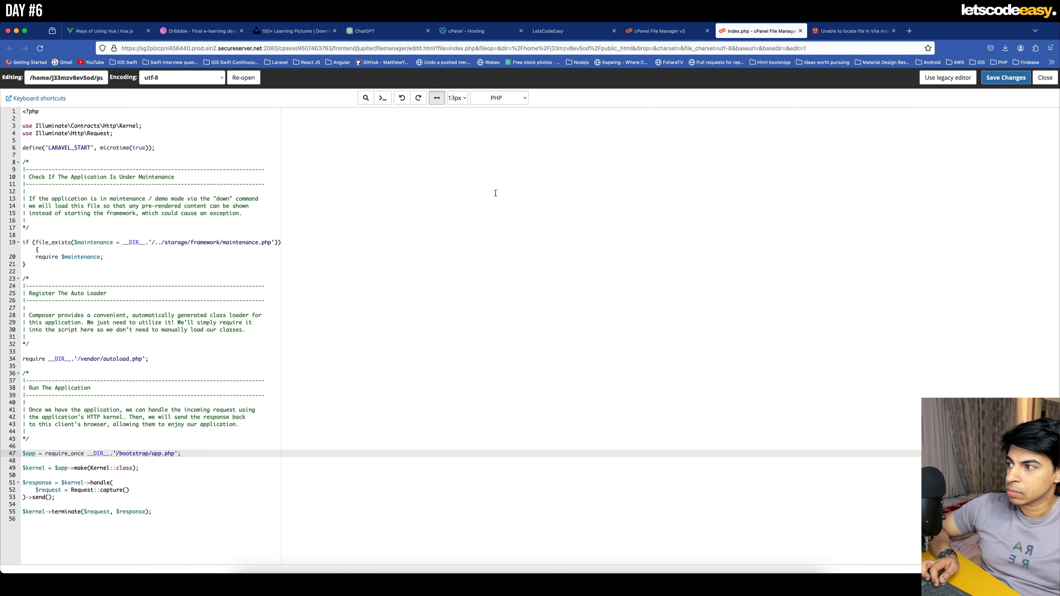
click(801, 31)
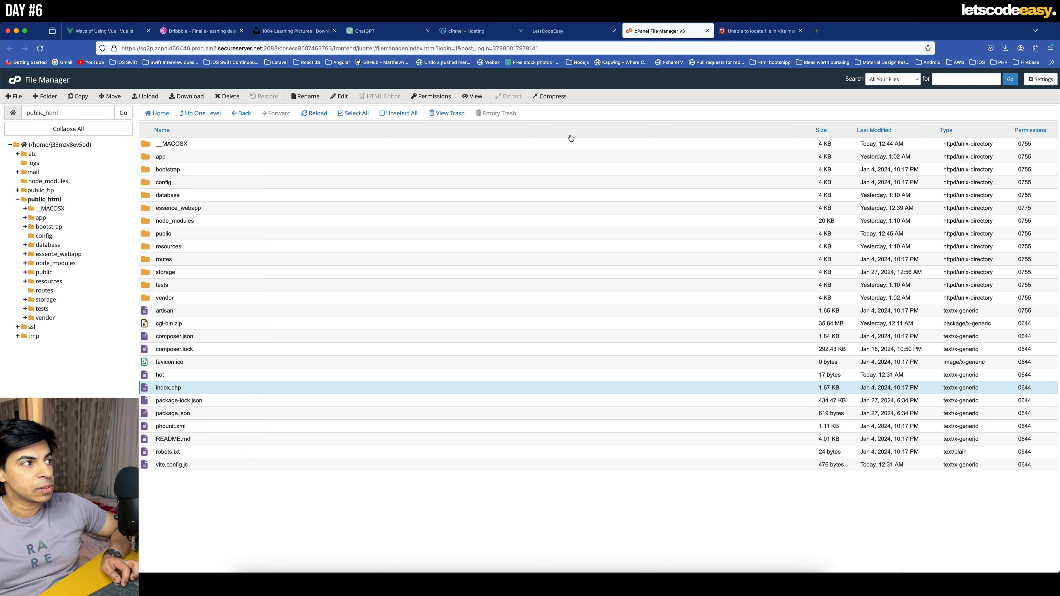
- Reload letscodeeasy.com to check the live site
click(757, 30)
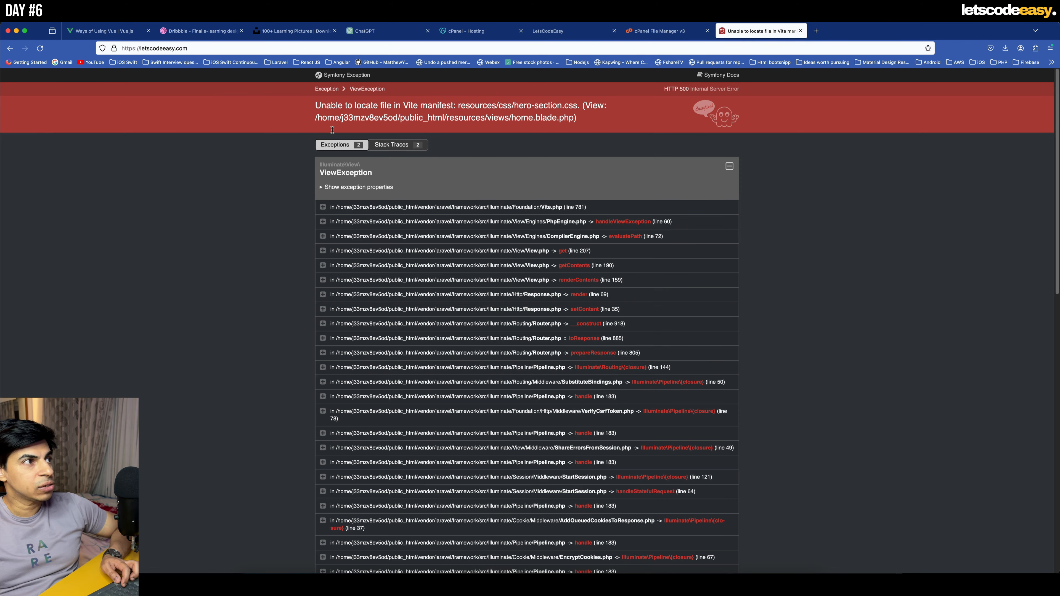
click(40, 48)
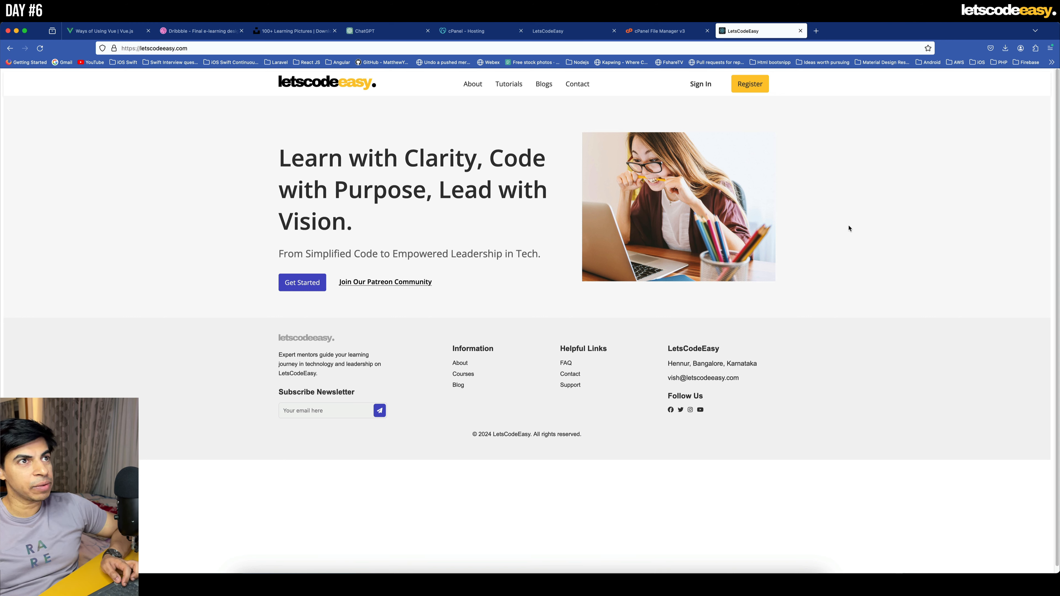
- Examine the plugin inputs and vue alias in public_html's vite.config.js, close it unchanged and return to the live site
click(660, 33)
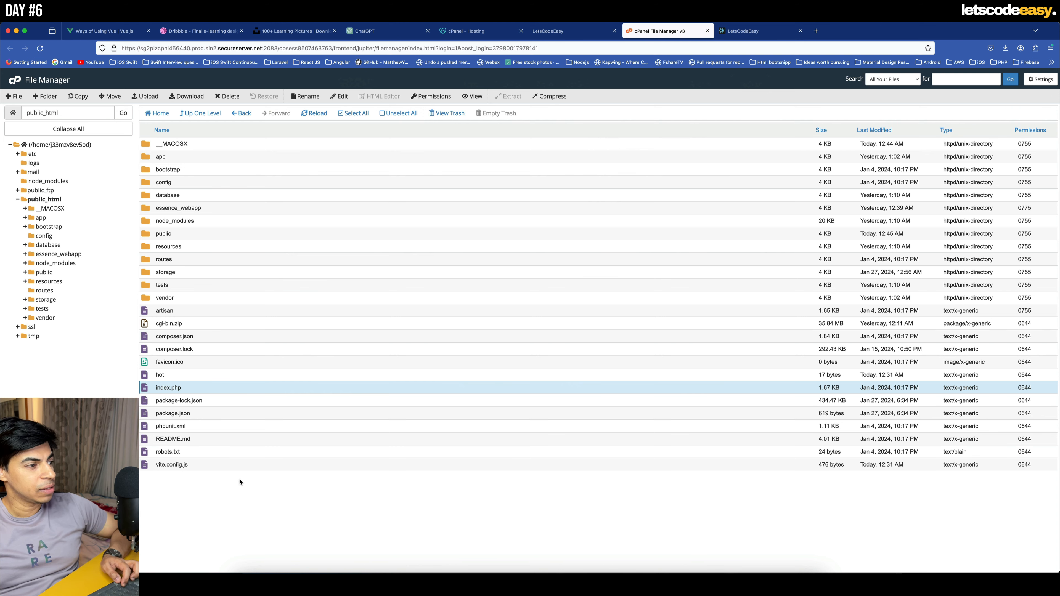
click(165, 466)
right_click(166, 460)
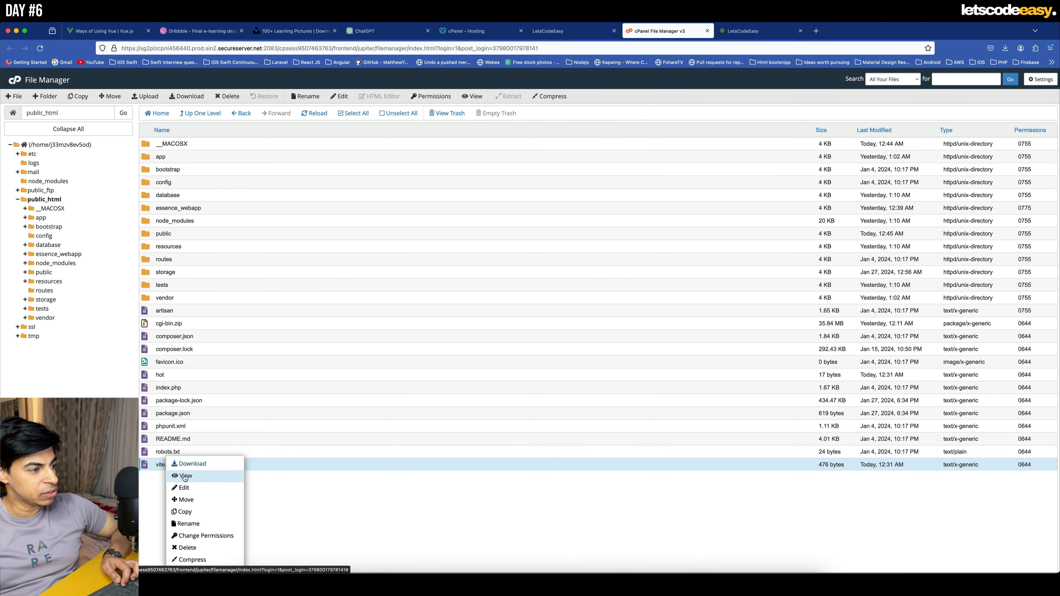
click(200, 489)
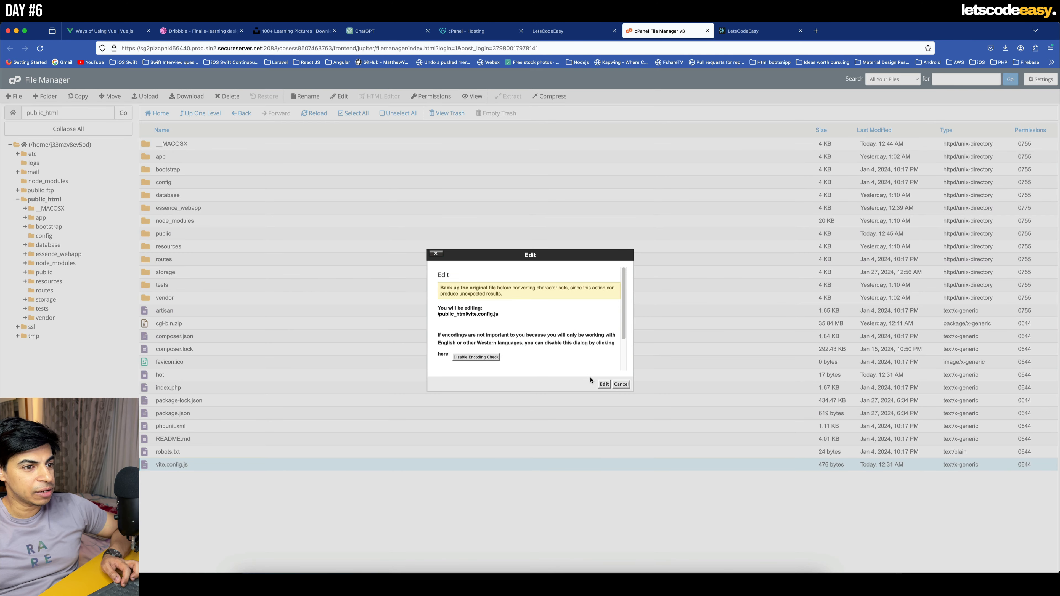
click(604, 384)
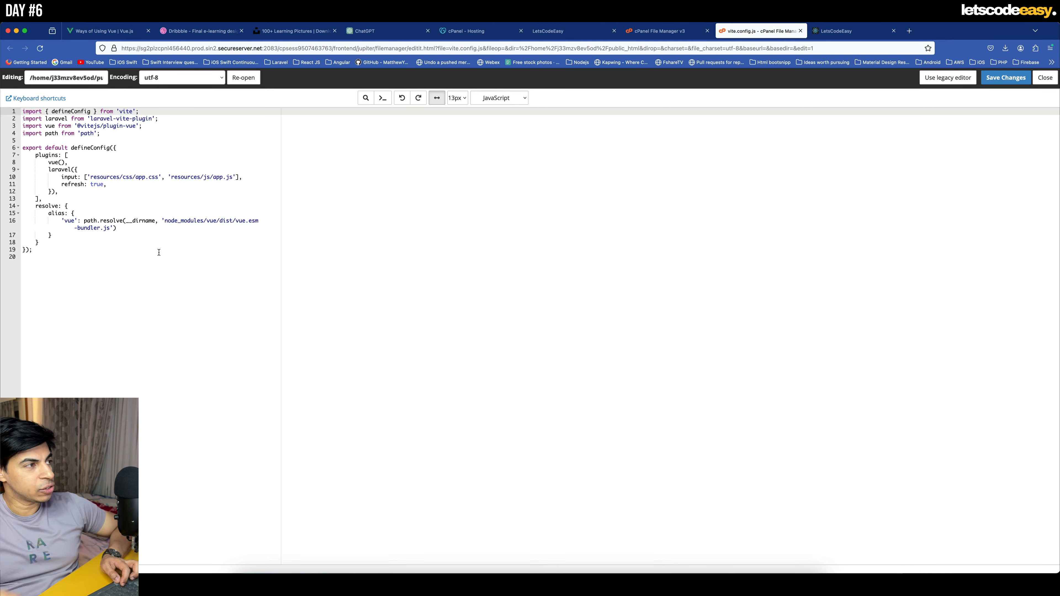
click(801, 30)
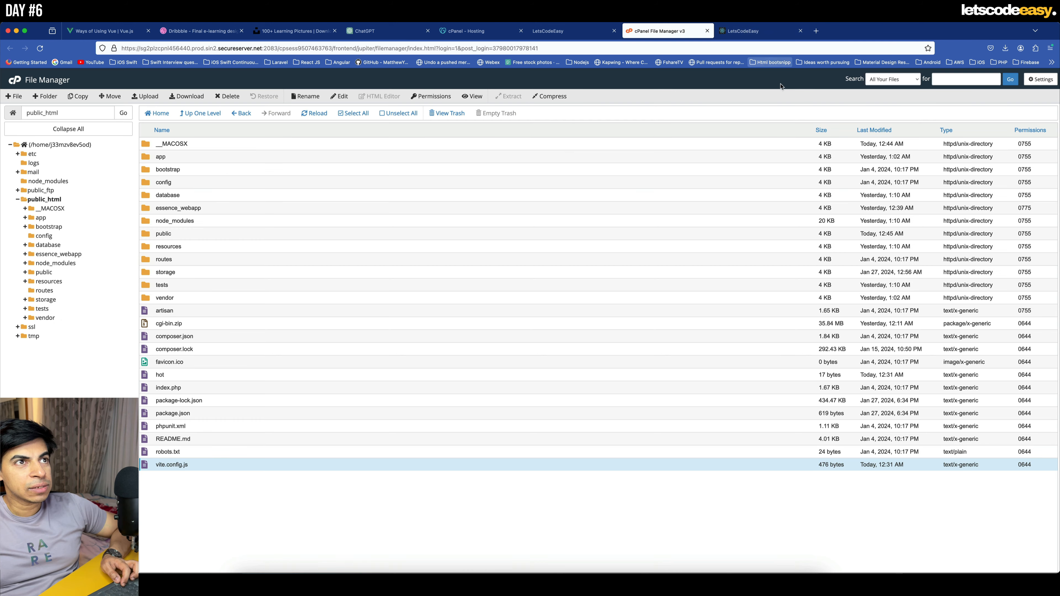
click(759, 33)
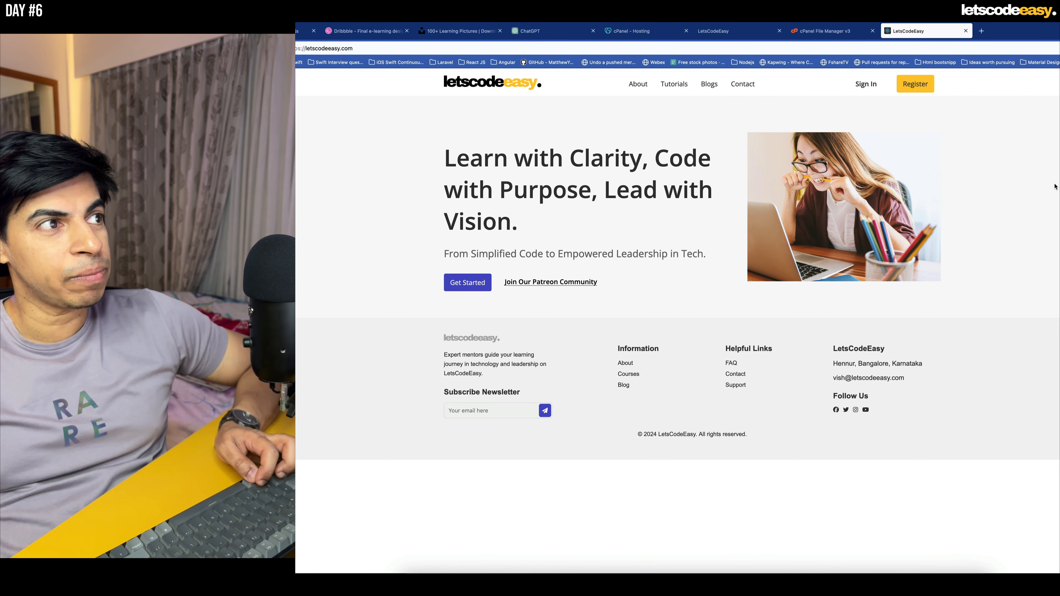
- Inspect the build and assets folders inside public in the File Manager and return to public_html
click(835, 31)
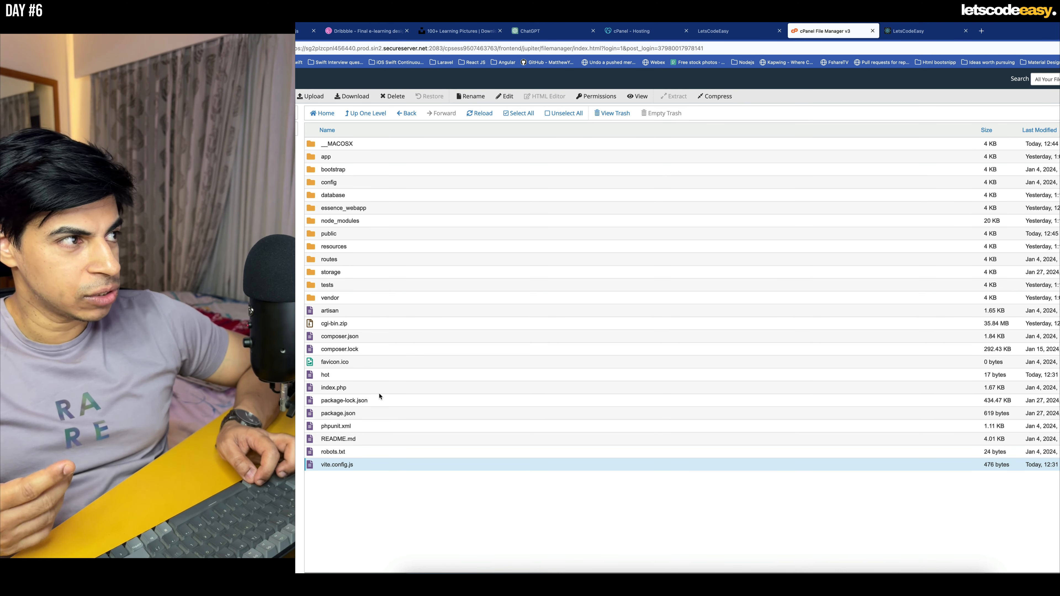
double_click(315, 239)
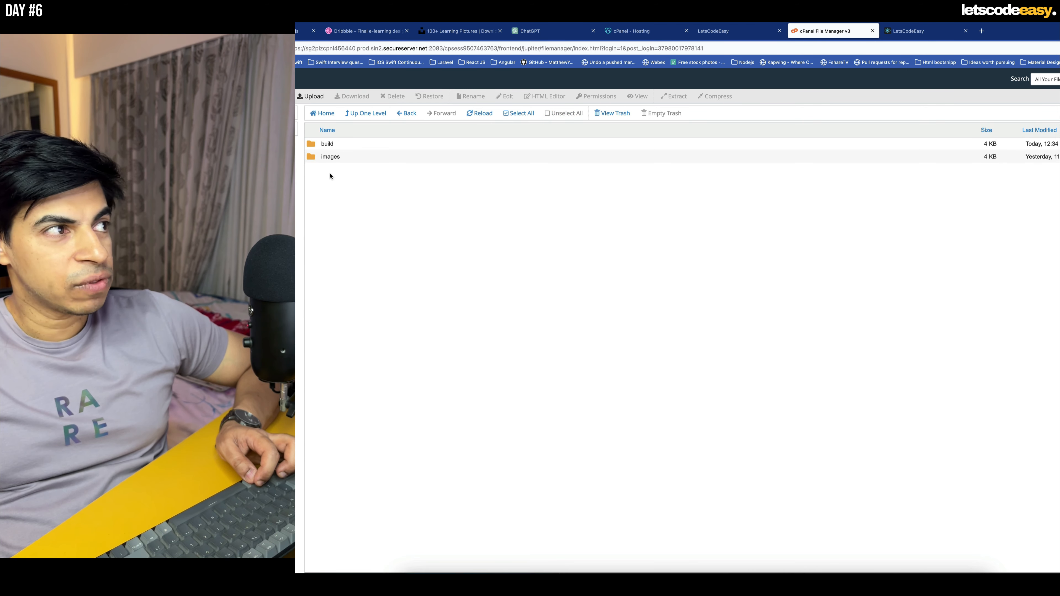
double_click(316, 144)
double_click(316, 143)
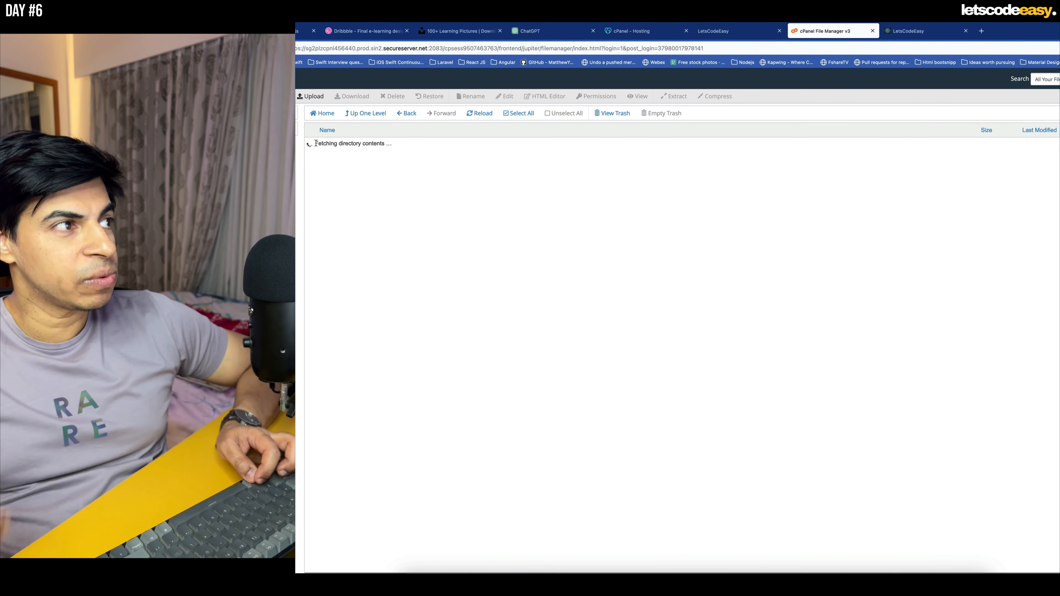
click(365, 113)
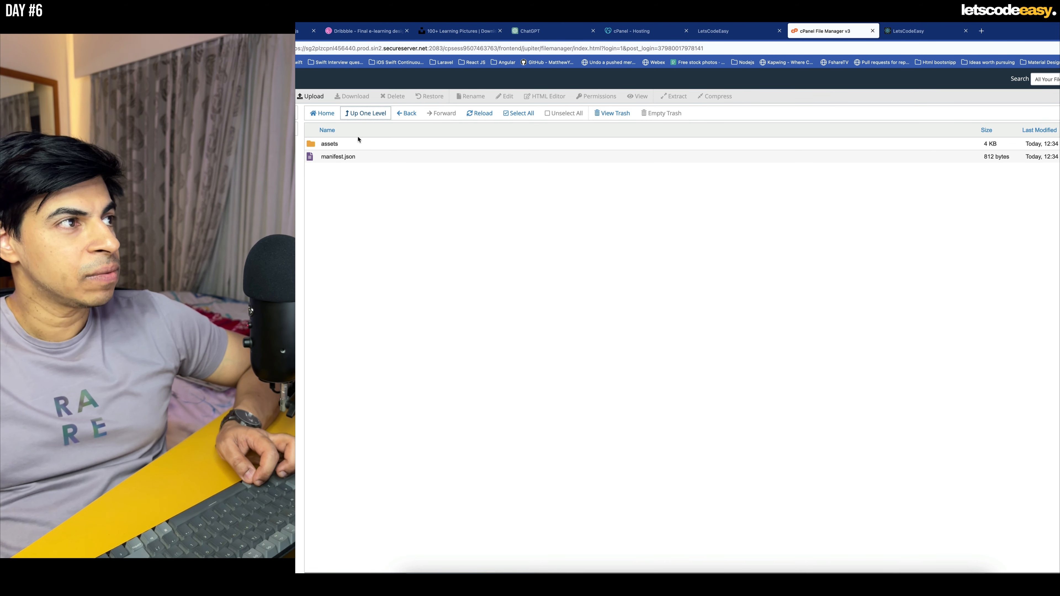
click(369, 118)
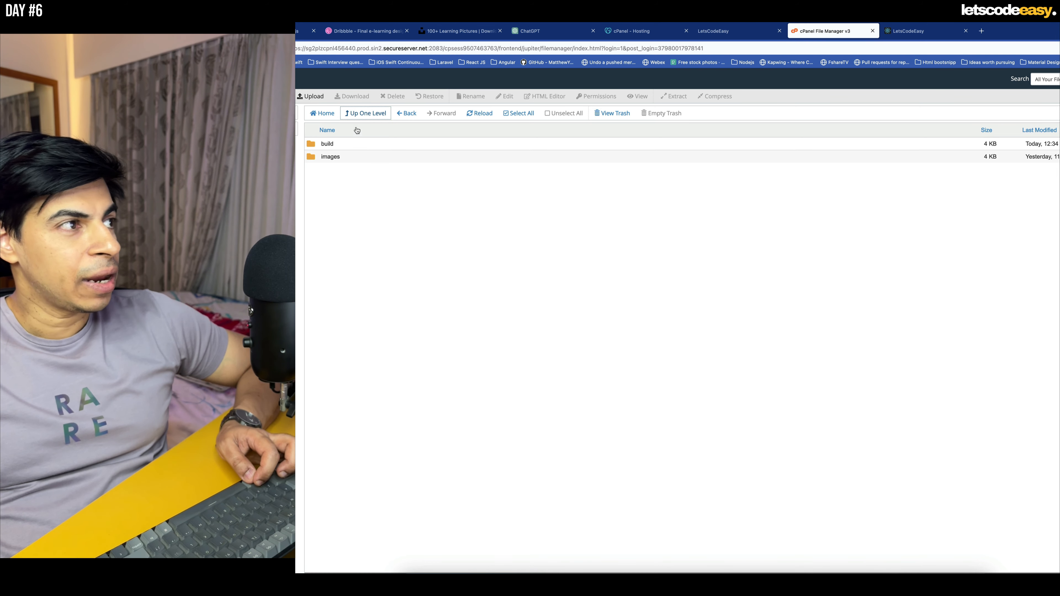
click(367, 117)
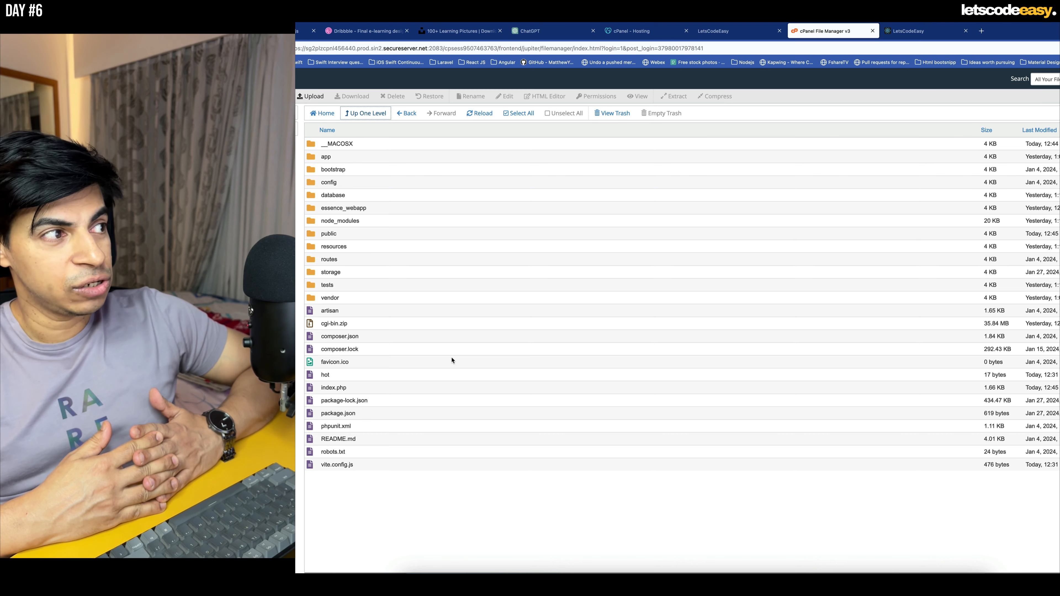
- Compare the live letscodeeasy.com homepage with the public_html listing, ending on the homepage
click(905, 31)
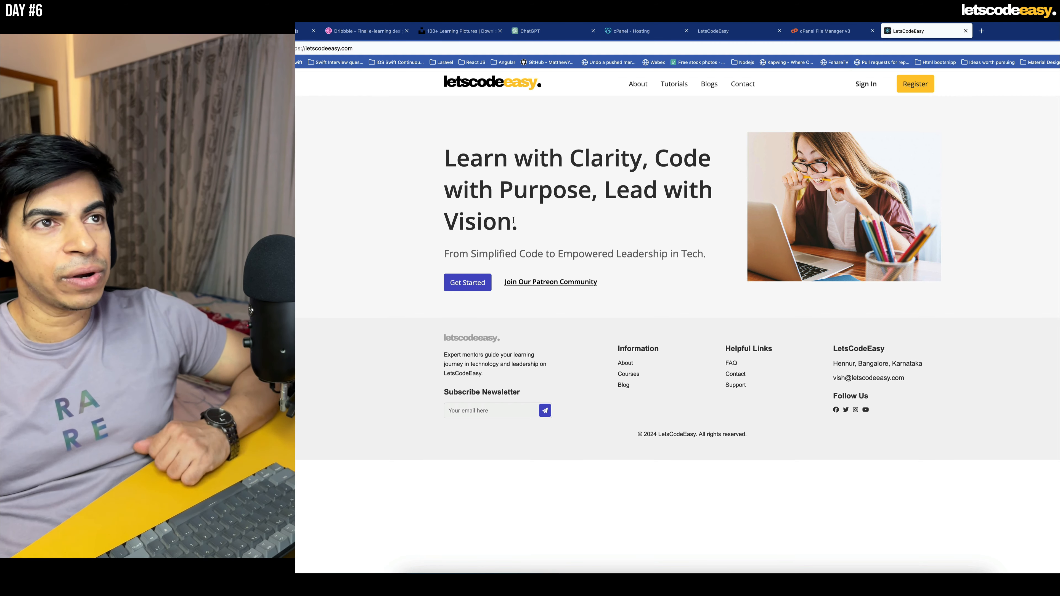
click(826, 35)
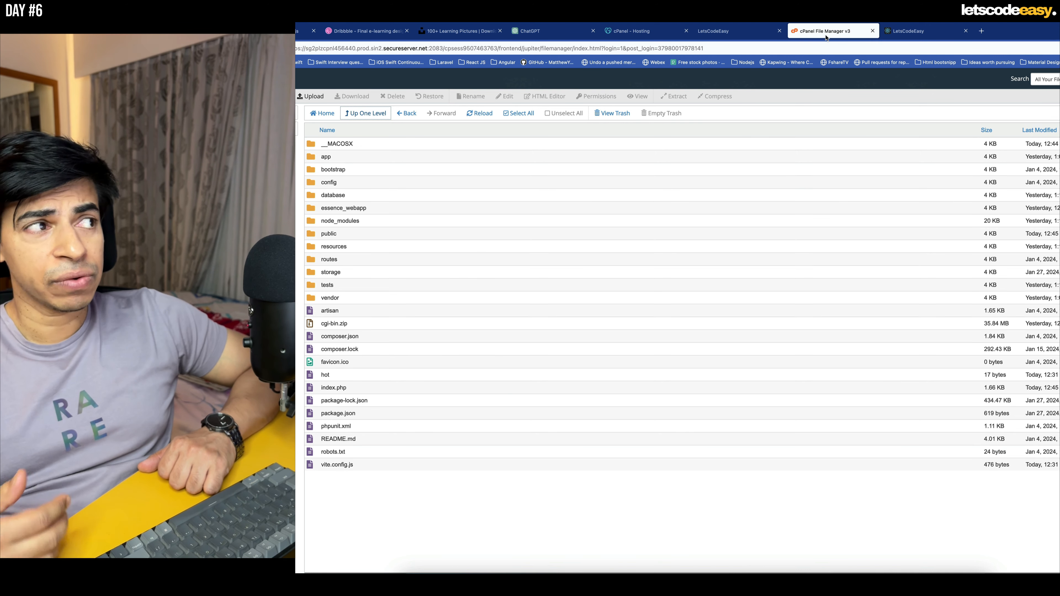
click(918, 29)
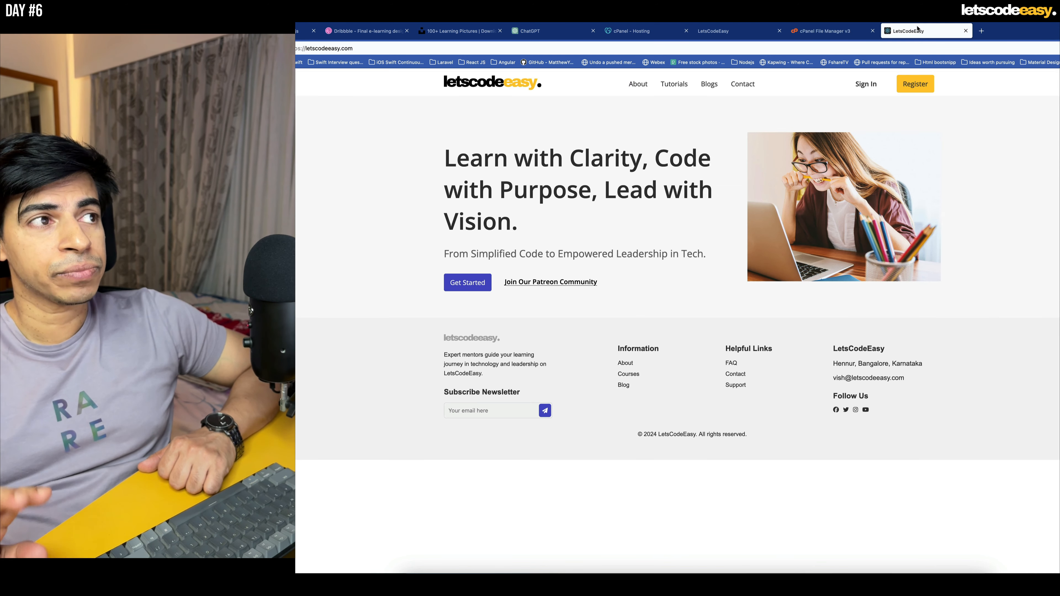